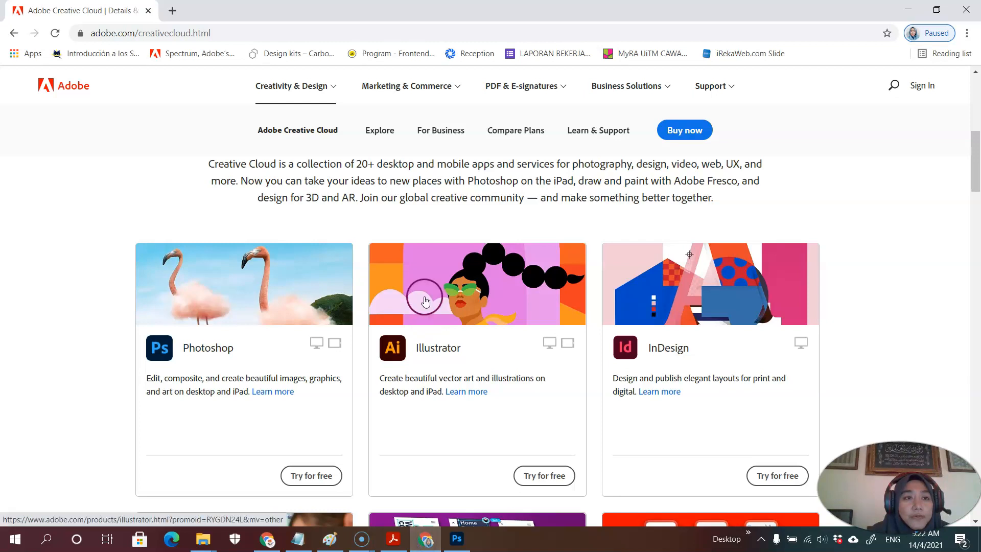
Open the Photoshop product details from the Creative Cloud apps overview.
left_click(225, 33)
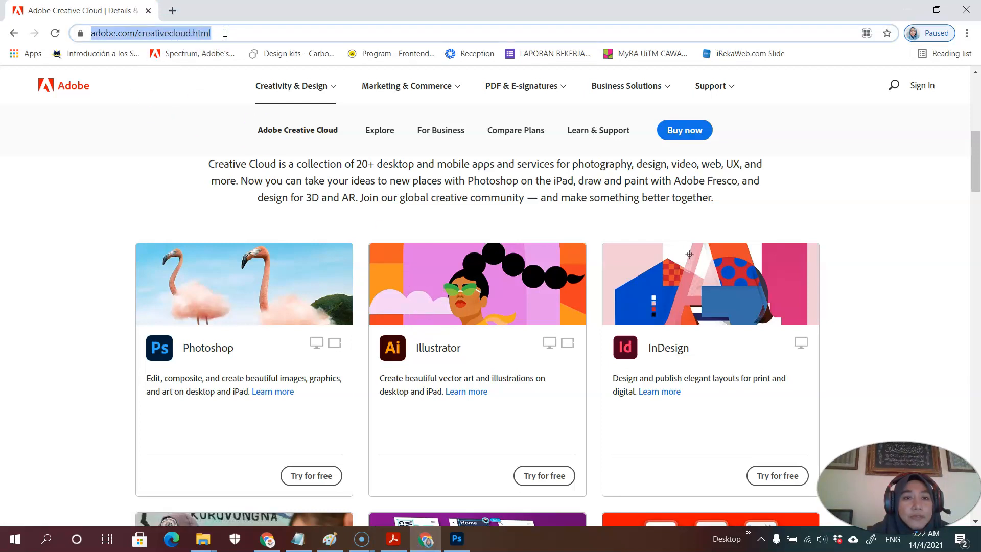
left_click(225, 32)
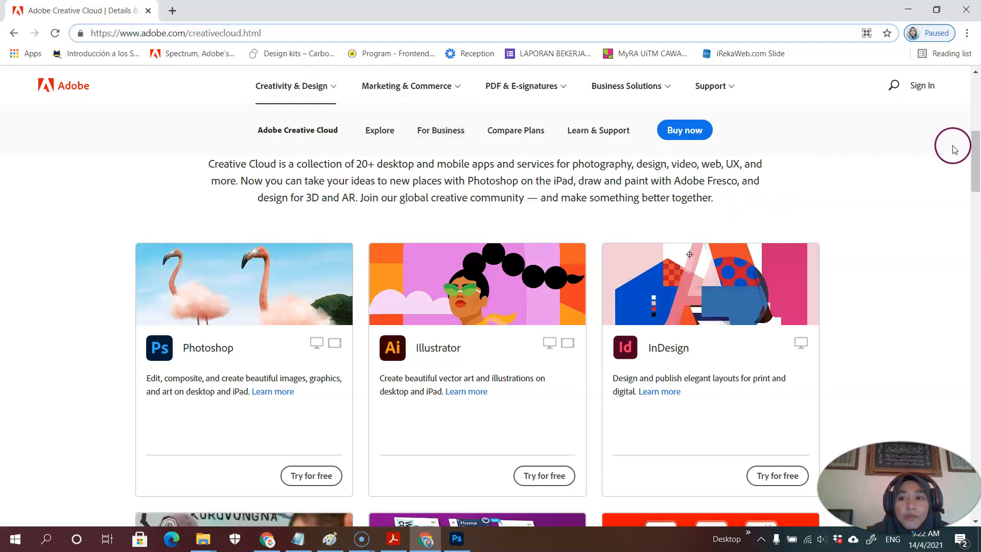
left_click_drag(974, 149, 978, 171)
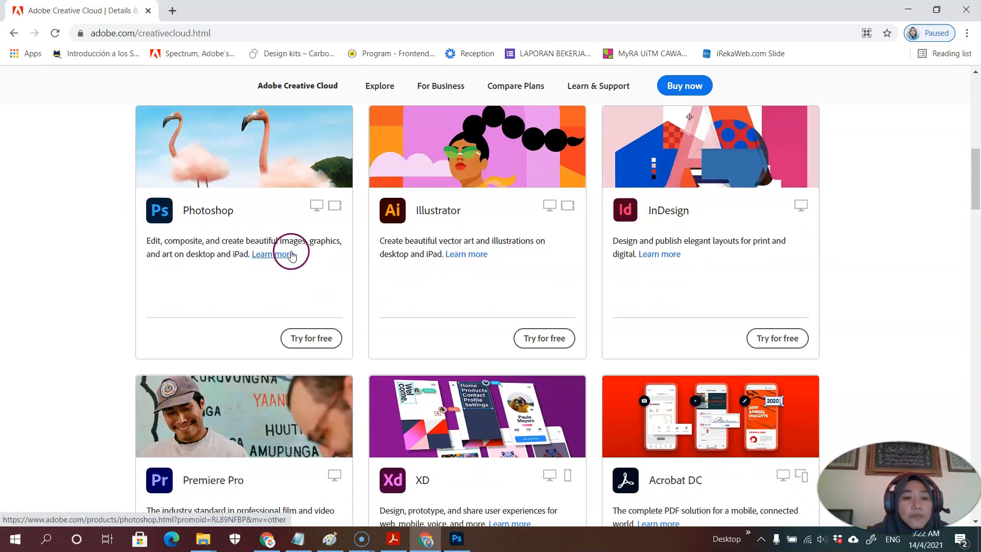
left_click(277, 254)
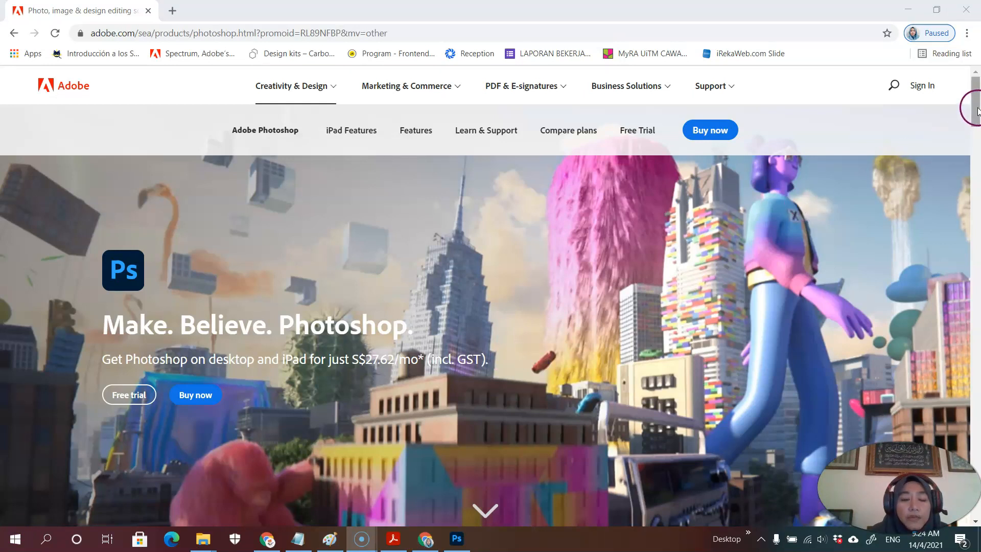
Read the introduction on the Photoshop product page, including the mention of digital painting.
left_click_drag(978, 109, 978, 111)
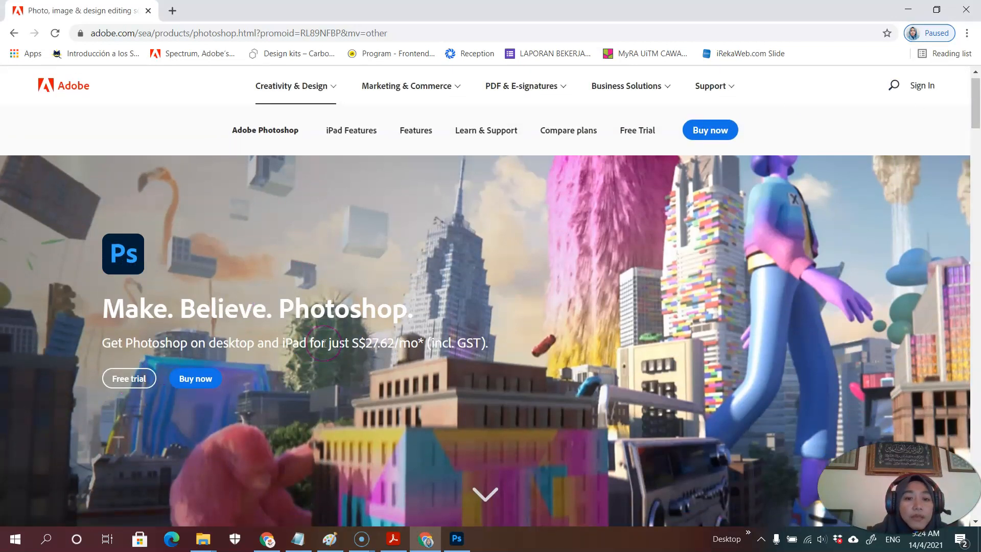
left_click(397, 354)
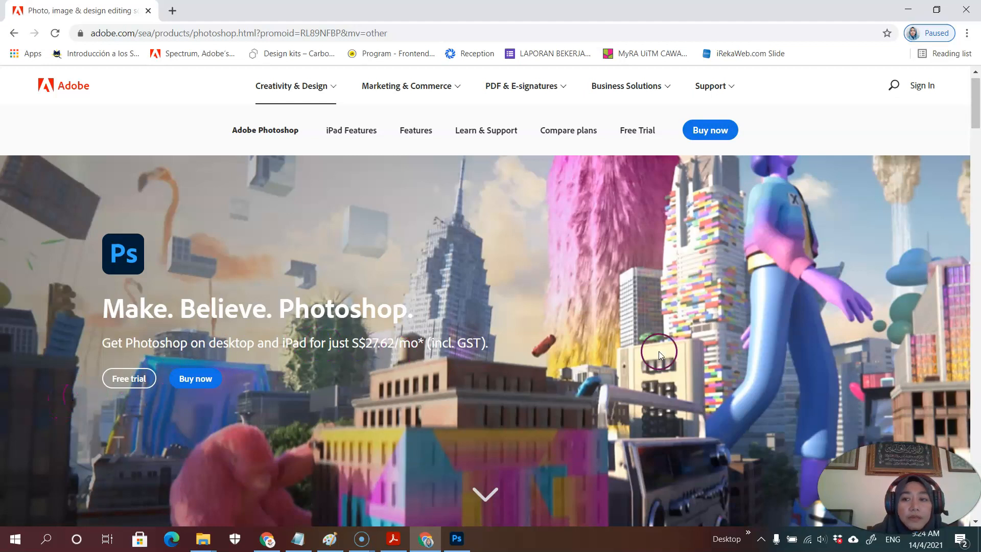
mouse_move(976, 110)
left_mouse_down()
mouse_move(977, 166)
mouse_move(977, 127)
left_mouse_up()
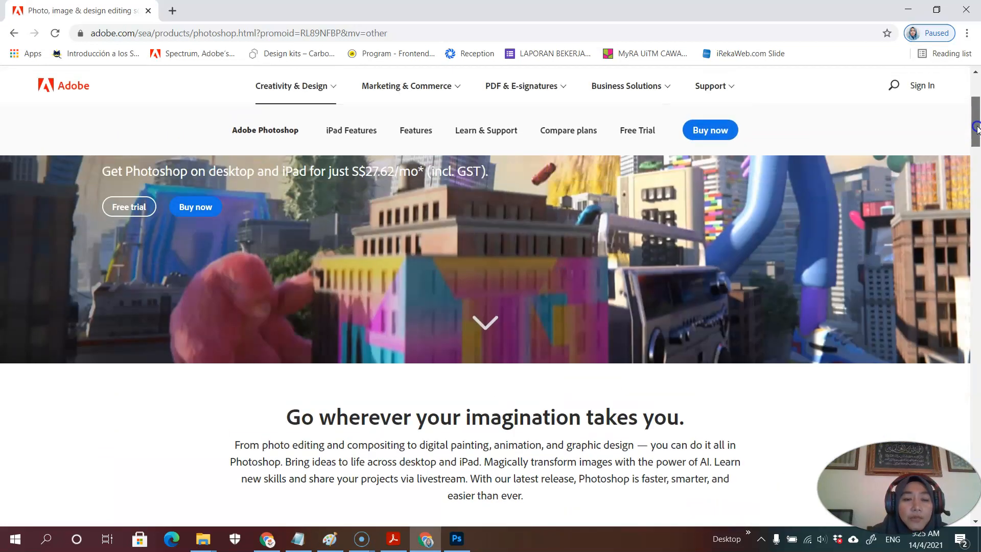
mouse_move(977, 127)
left_mouse_down()
mouse_move(977, 170)
mouse_move(977, 154)
left_mouse_up()
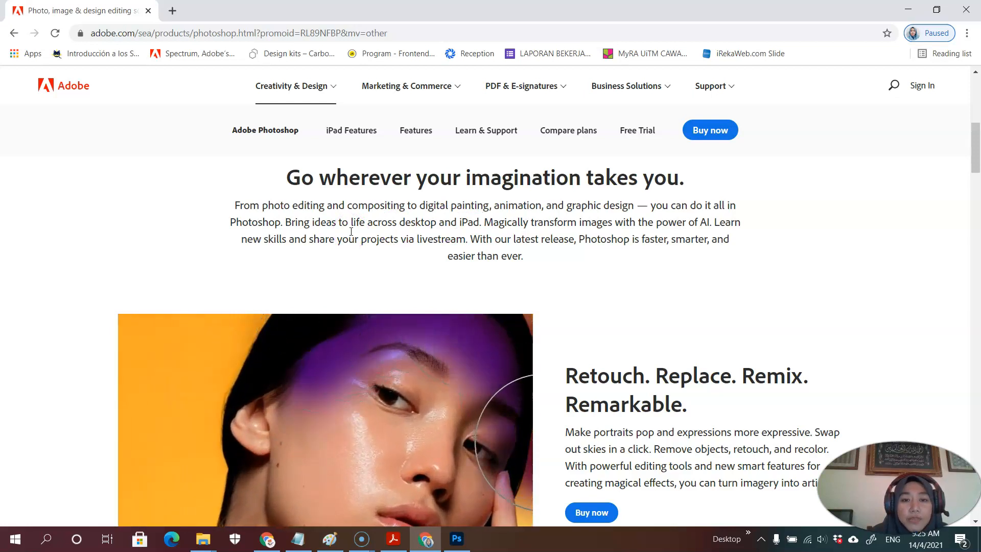
left_click_drag(420, 205, 491, 206)
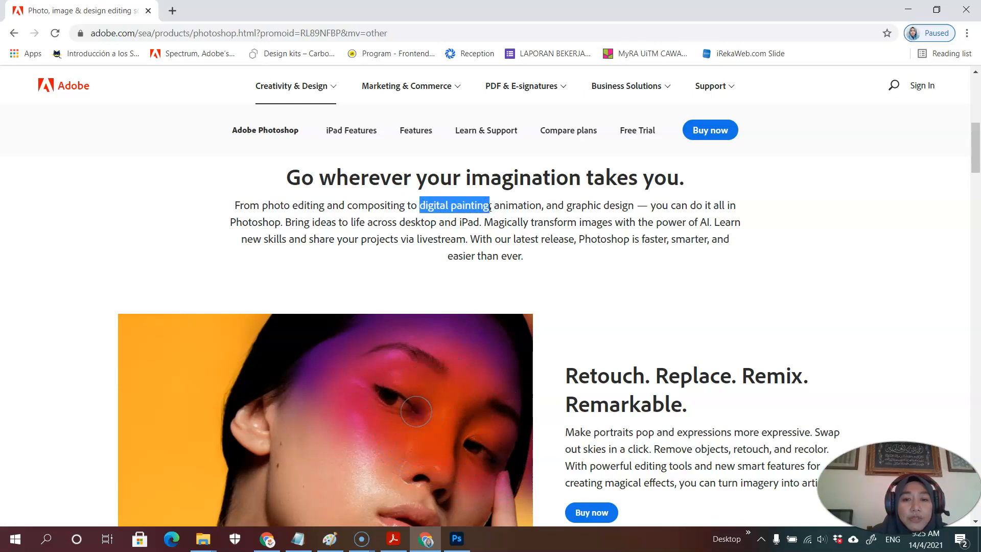
left_click(518, 215)
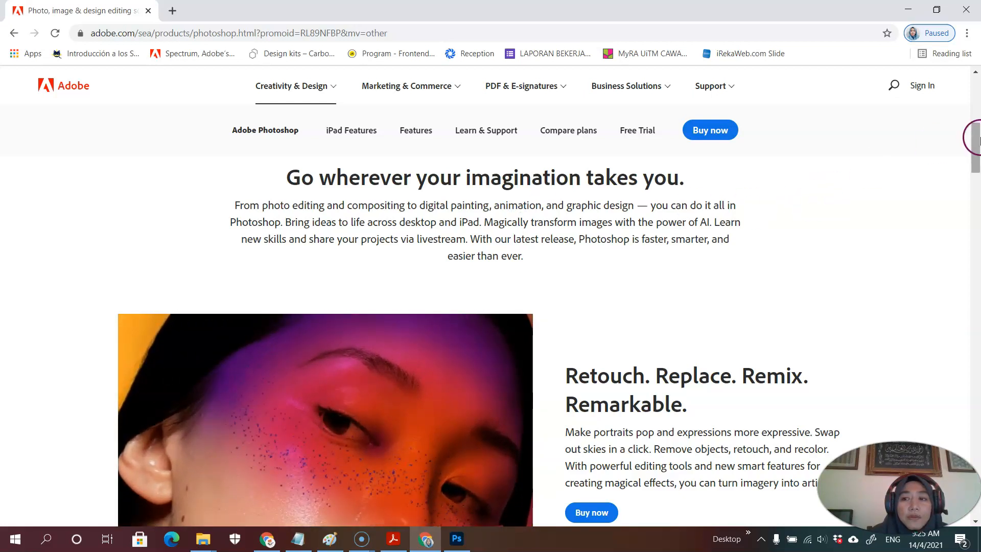
Examine the product page's sections on retouching, photo transformation, brushes, Photoshop on iPad, new features and inspiration articles.
left_click_drag(977, 139, 976, 143)
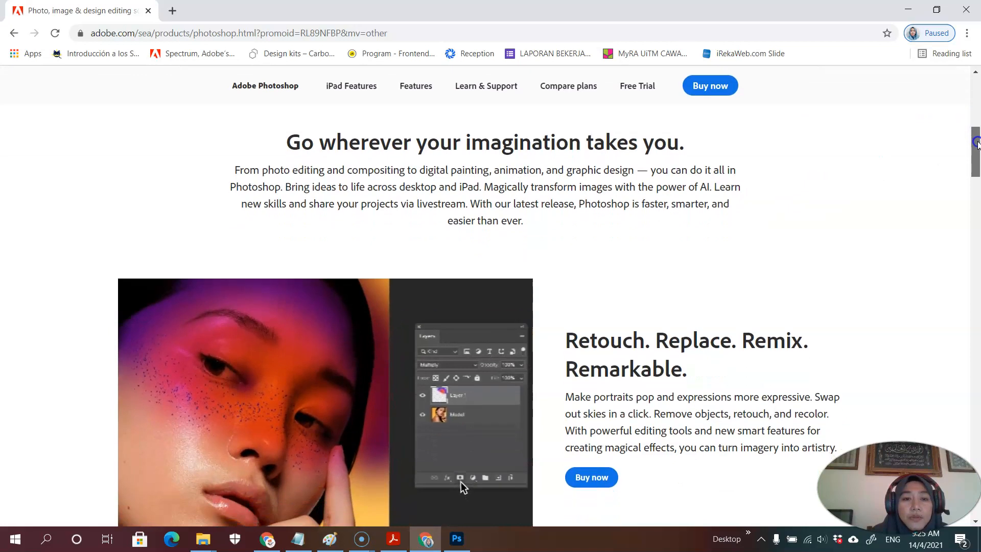
left_click_drag(977, 143, 977, 161)
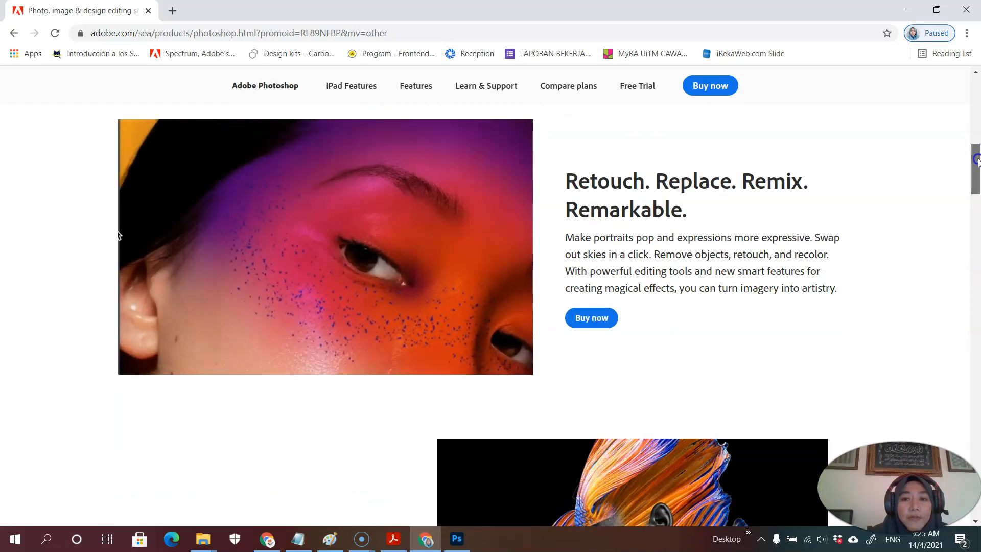
left_click_drag(976, 160, 977, 194)
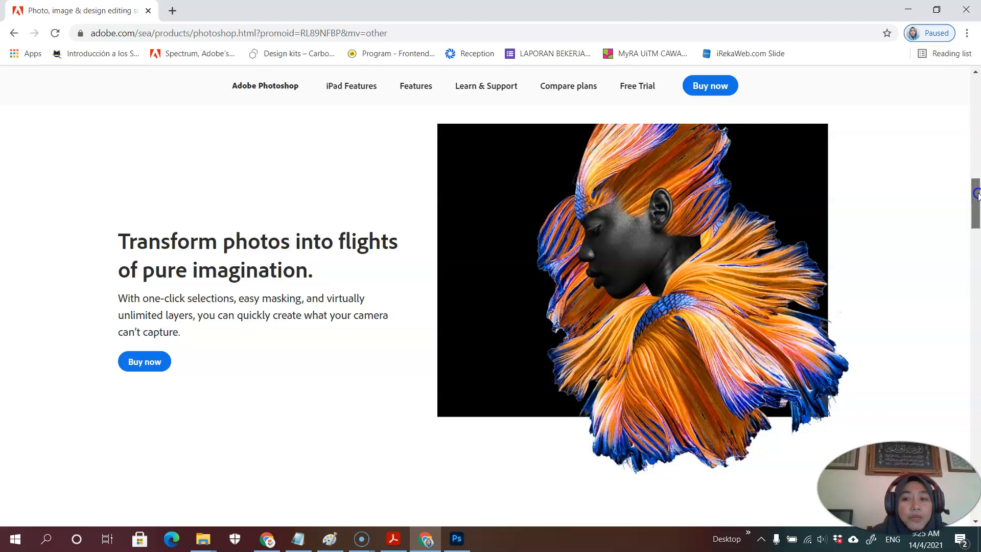
left_click_drag(978, 194, 977, 239)
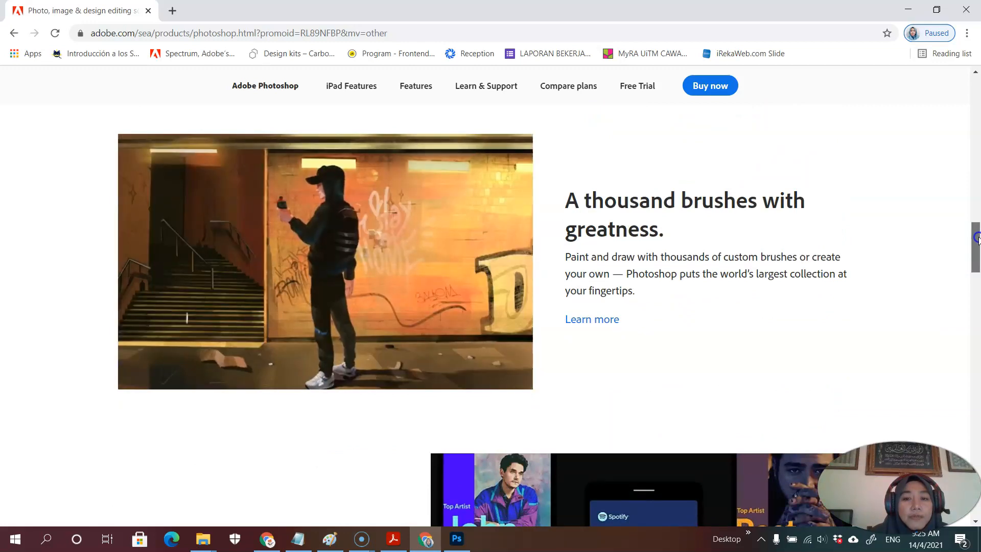
left_click_drag(977, 238, 978, 305)
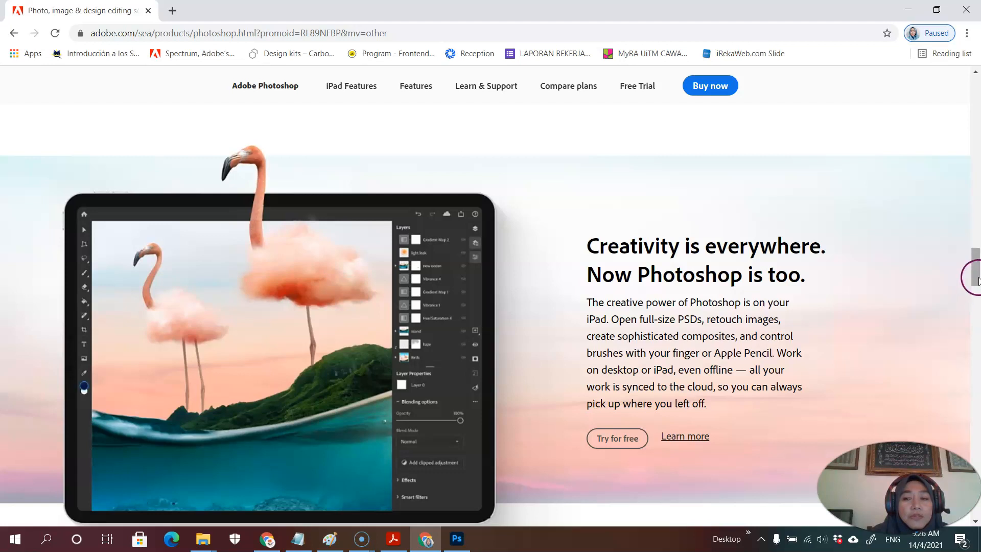
left_click_drag(977, 276, 977, 282)
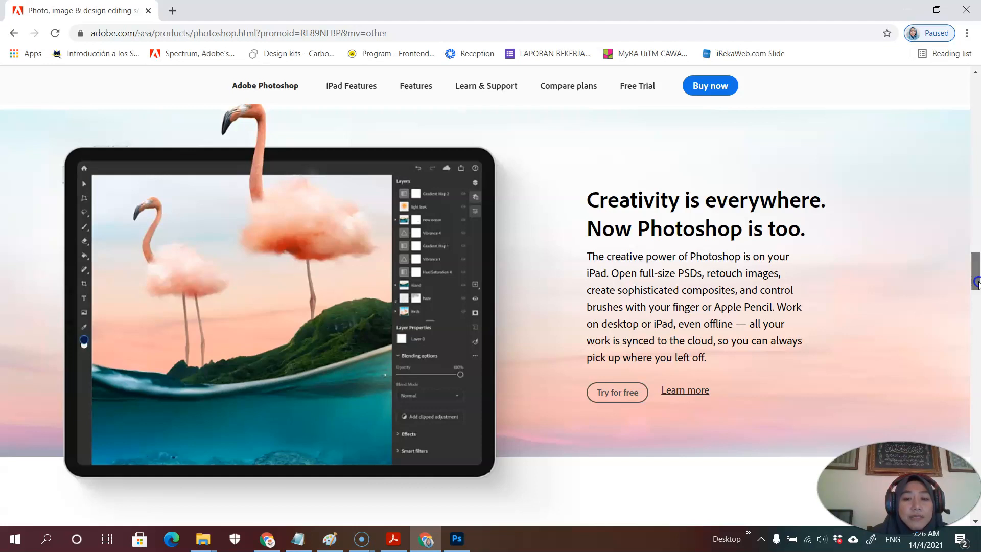
left_click_drag(977, 281, 977, 313)
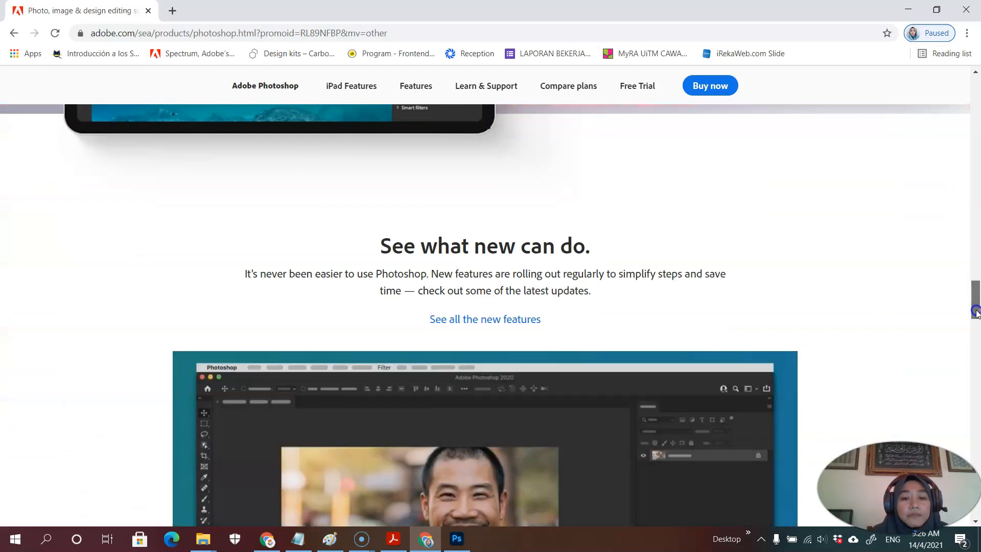
left_click_drag(976, 302, 975, 444)
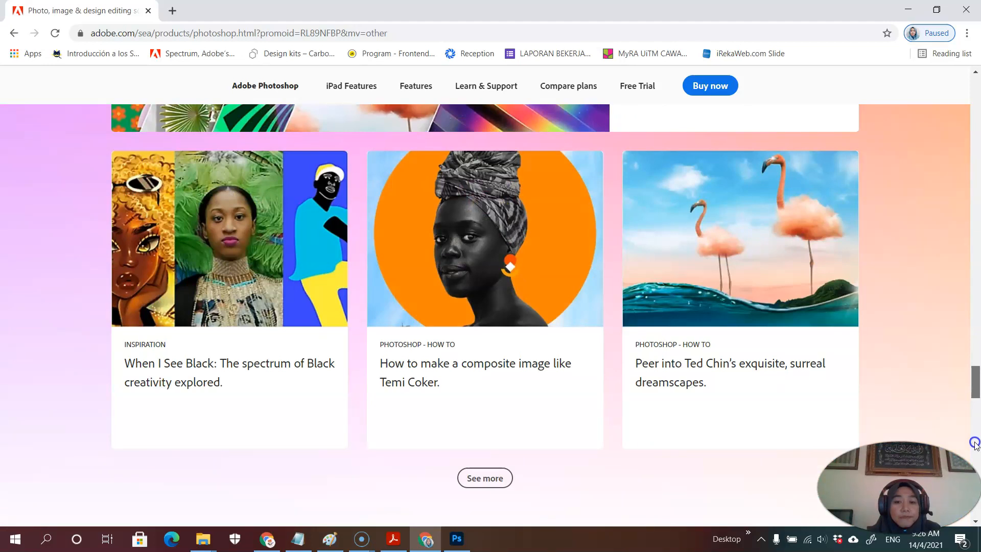
left_click_drag(976, 443, 975, 445)
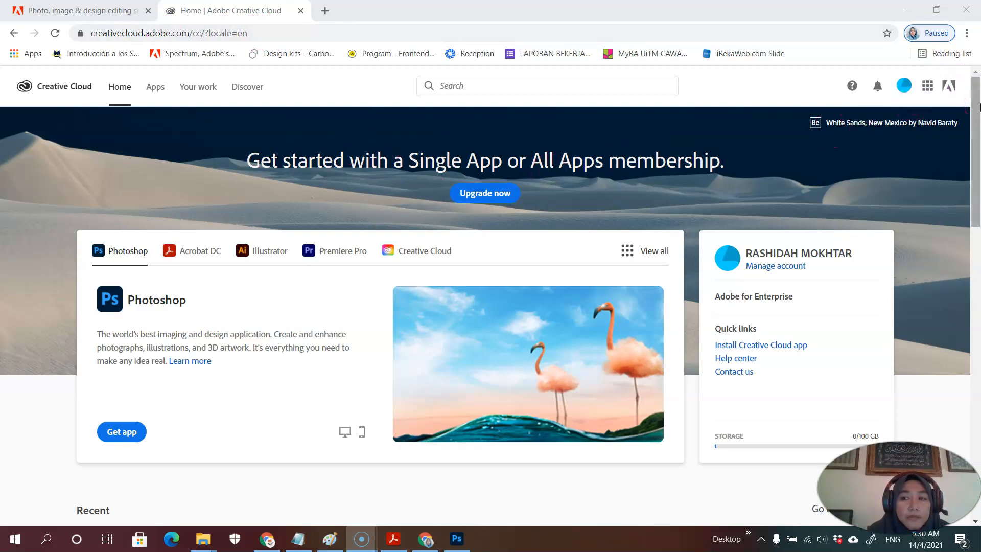
Open the Photoshop details from the signed-in Creative Cloud home page.
left_click_drag(977, 105, 977, 169)
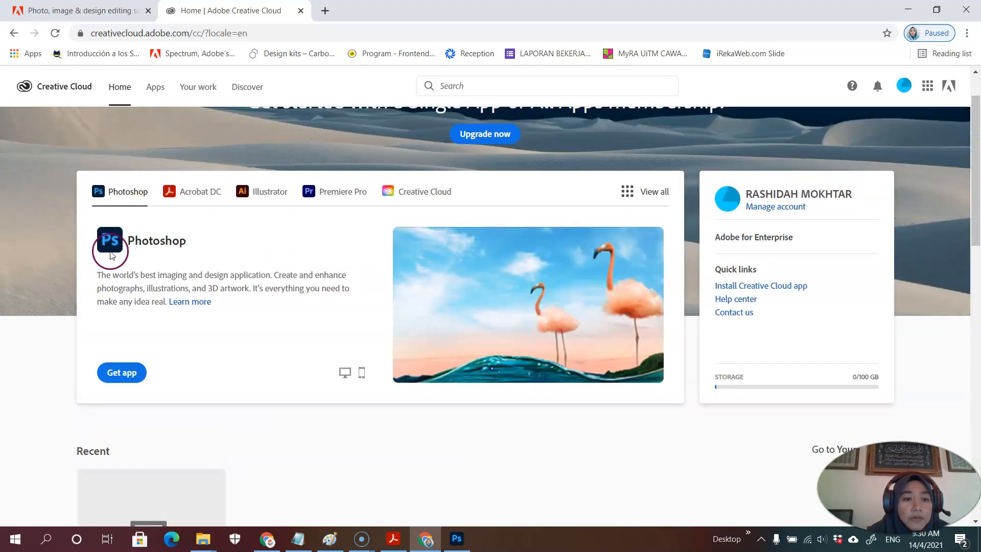
left_click(199, 310)
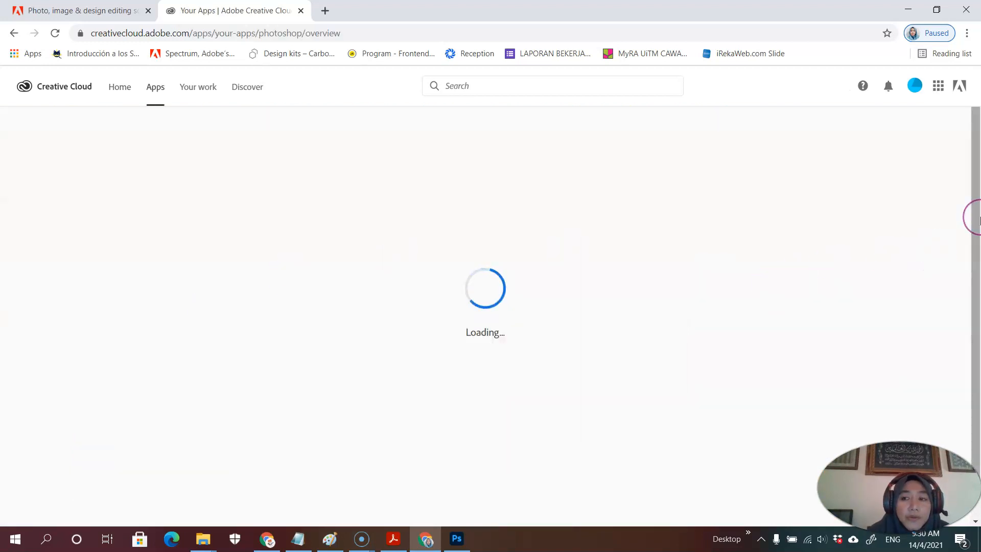
left_click(976, 199)
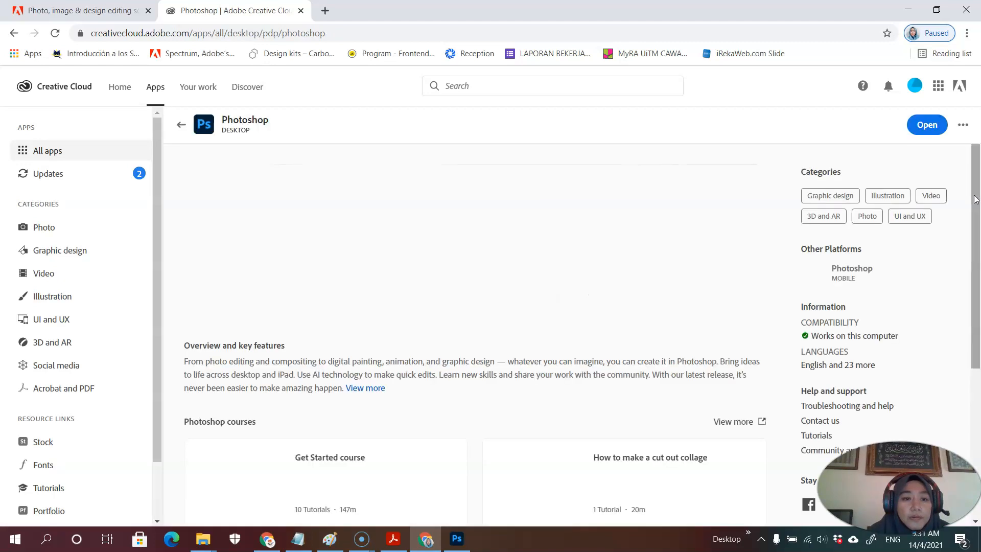
Look through the Photoshop app page's overview, courses and Made with Photoshop gallery.
left_click_drag(976, 195, 978, 311)
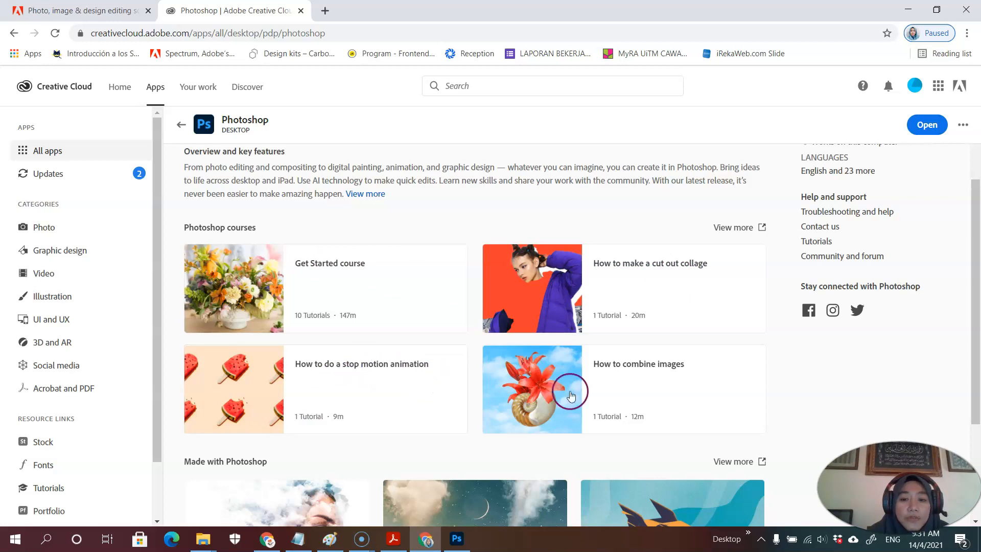
mouse_move(976, 281)
left_mouse_down()
mouse_move(977, 320)
mouse_move(977, 297)
left_mouse_up()
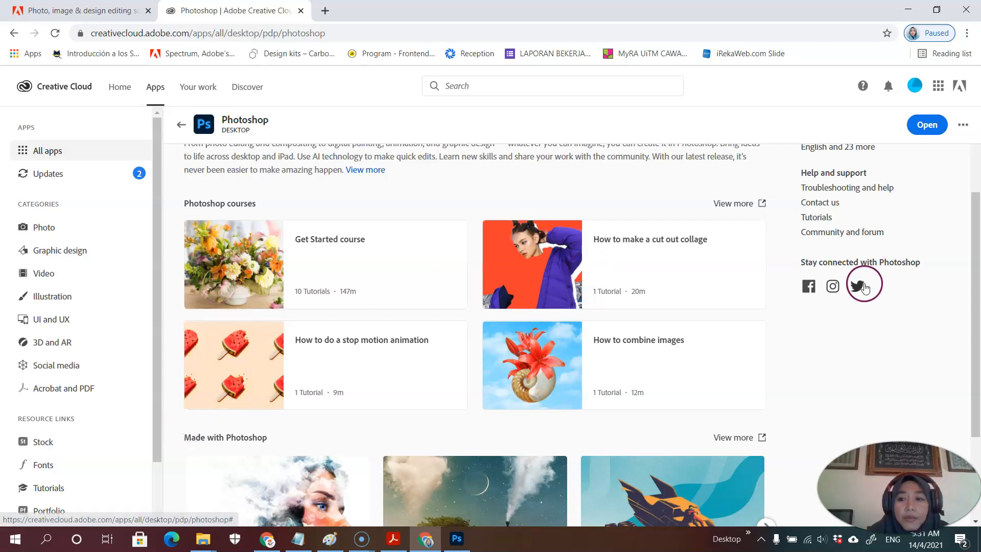
left_click_drag(975, 268, 978, 327)
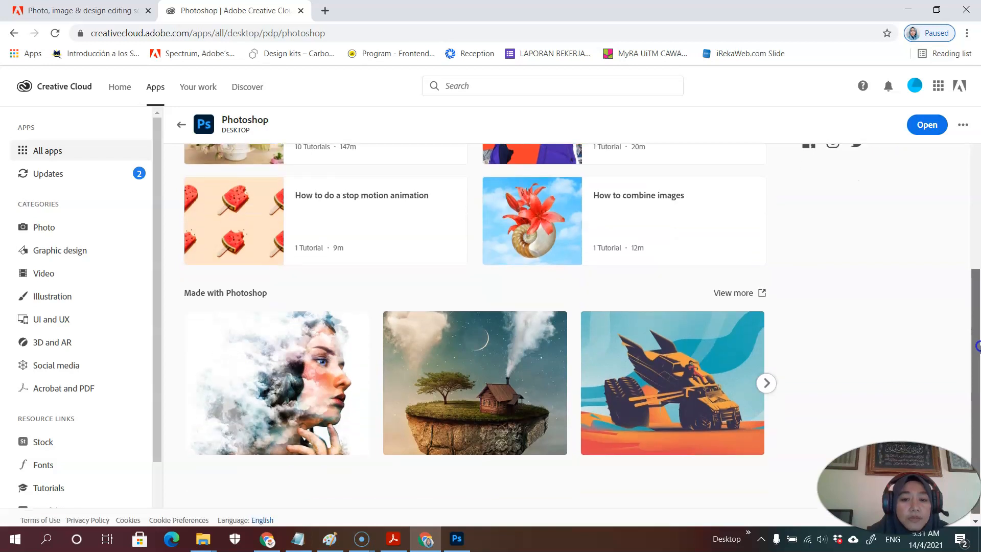
left_click_drag(977, 348, 977, 259)
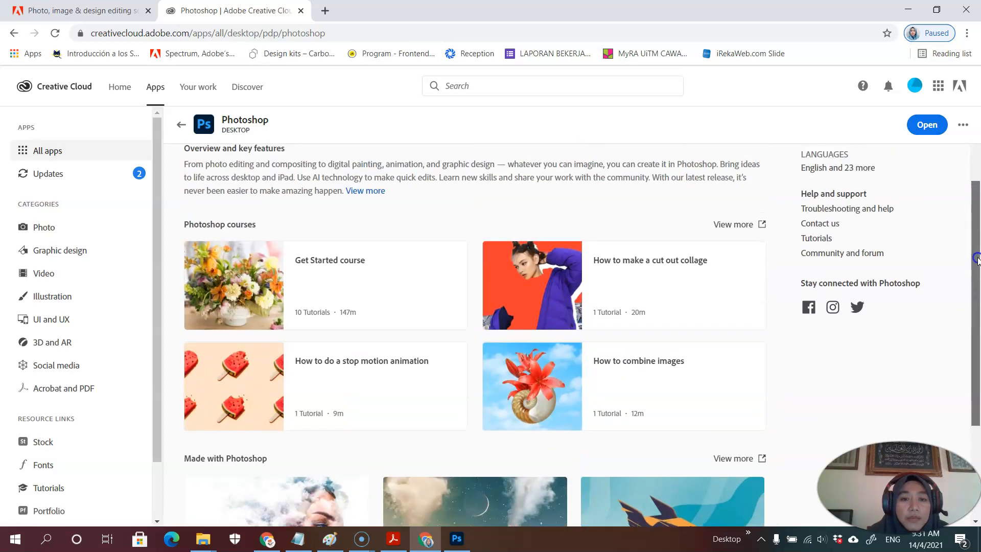
Open the full collection of Photoshop courses and look through the beginner and iPad tutorials.
left_click(741, 225)
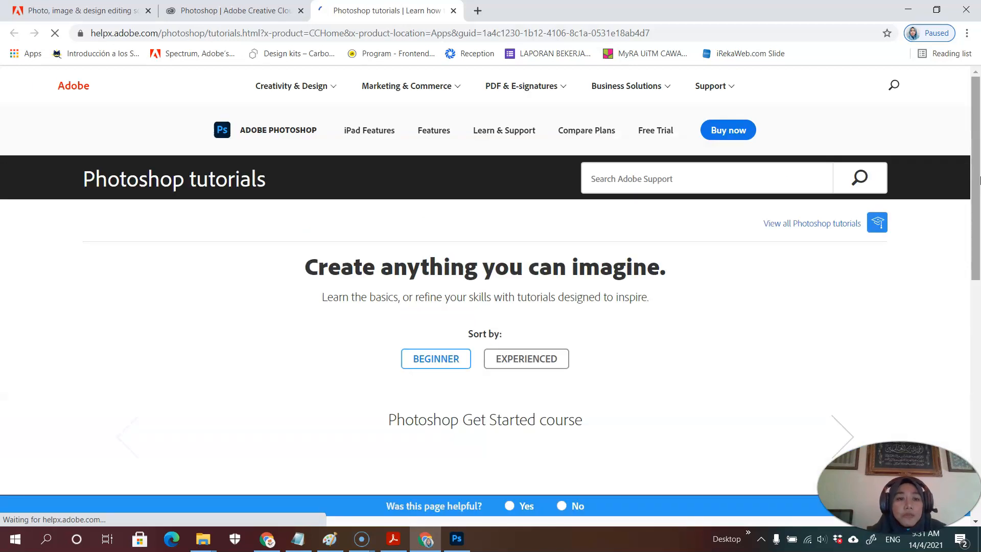
scroll(977, 177, "down", 5)
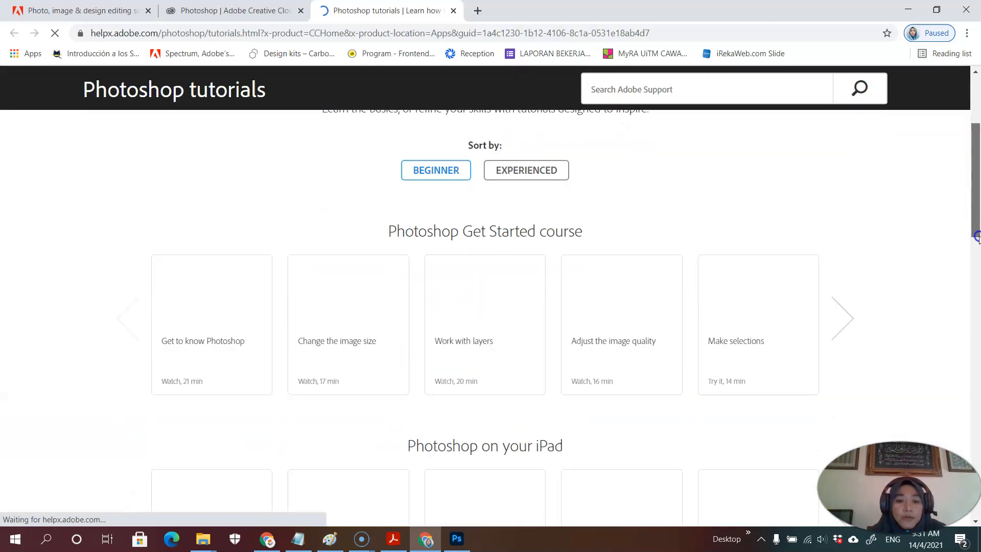
scroll(977, 273, "down", 3)
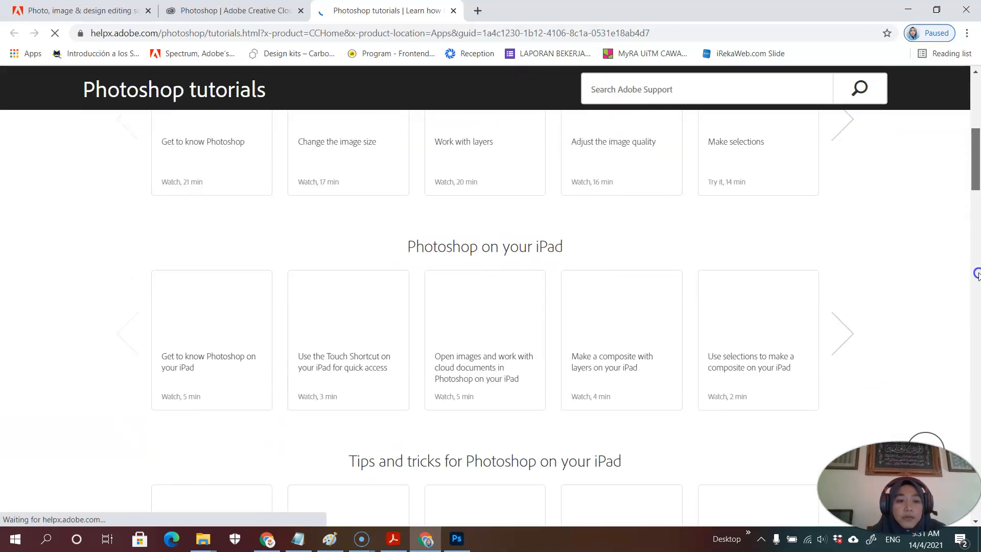
scroll(978, 274, "up", 4)
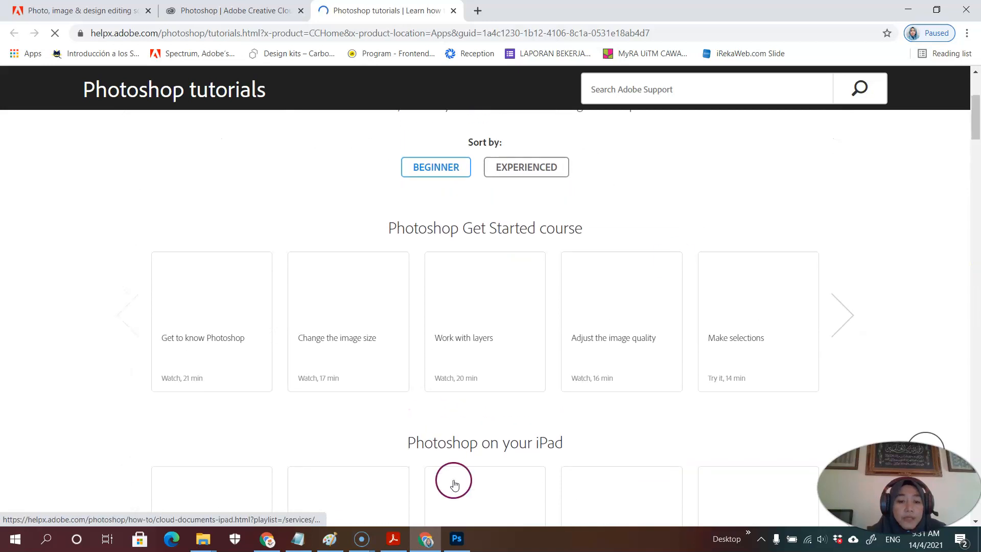
Switch to the Photoshop desktop program and start creating a new document from its home screen.
left_click(457, 538)
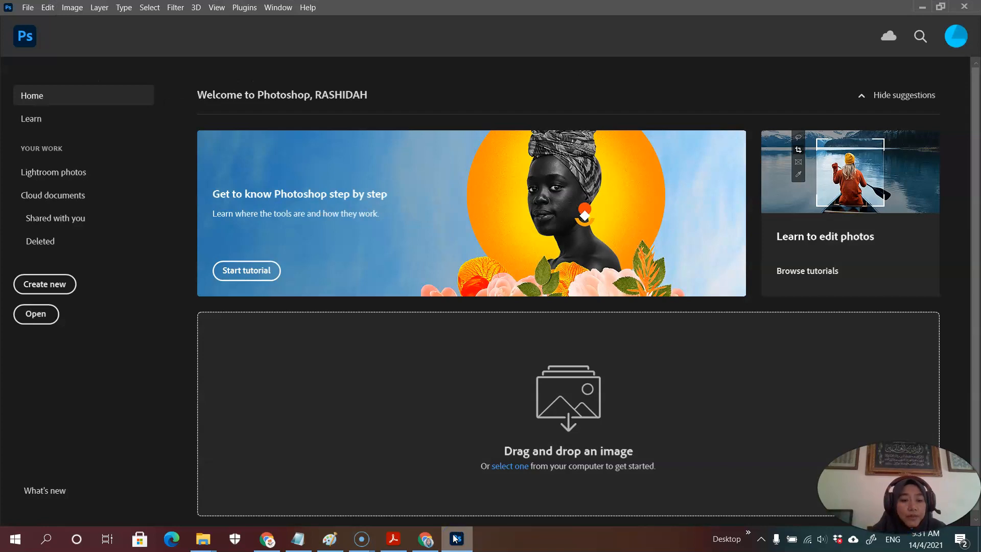
left_click(238, 213)
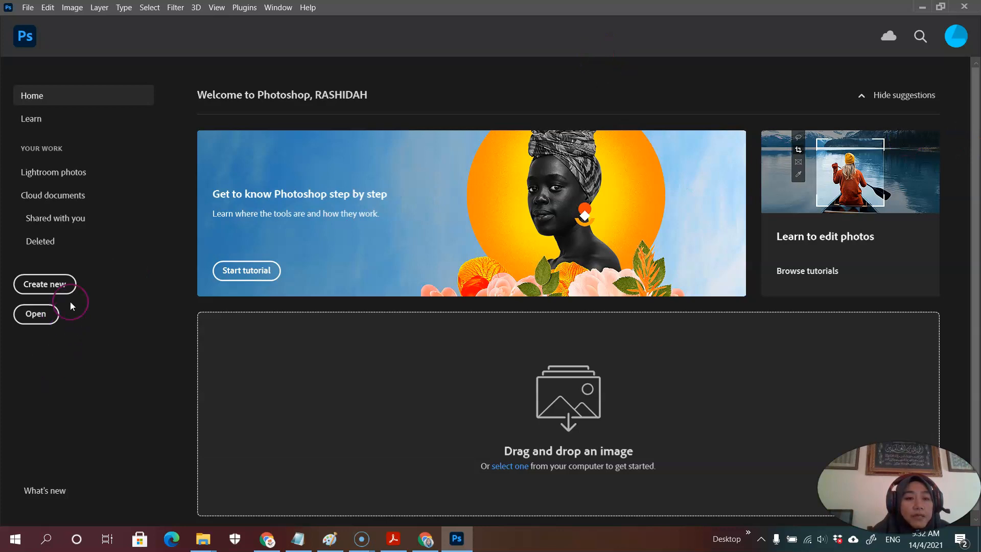
left_click(44, 285)
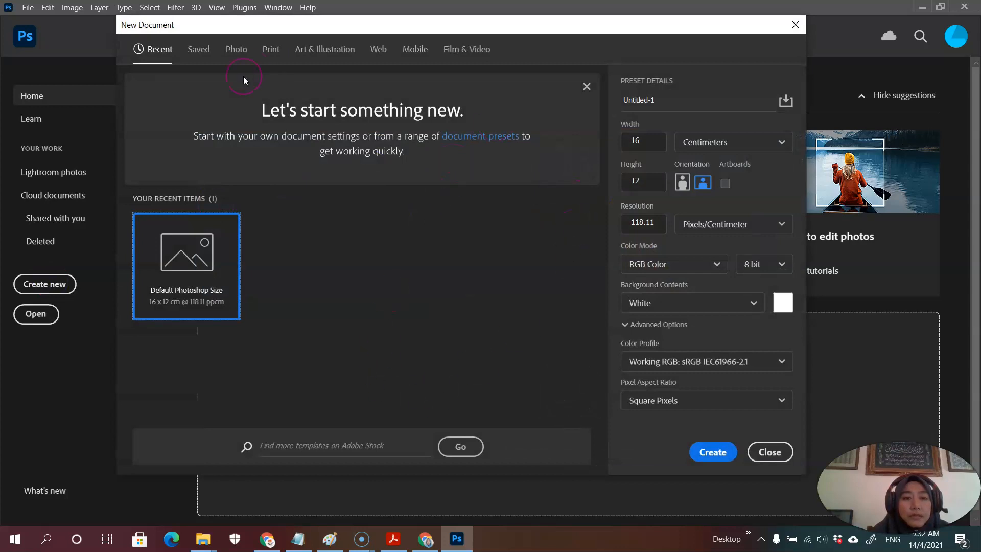
Look through the Saved and Photo categories of the new document presets, including the photo templates.
left_click(197, 51)
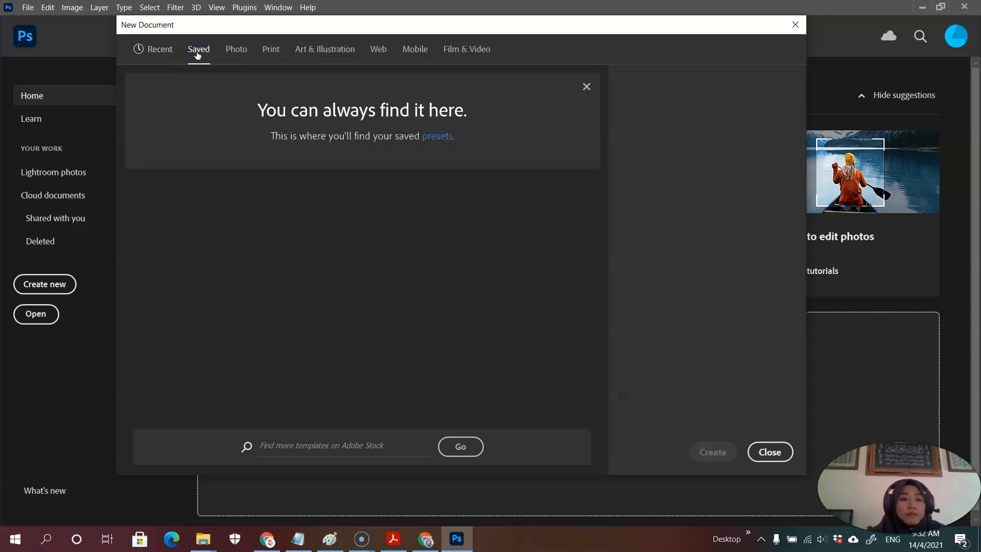
left_click(242, 50)
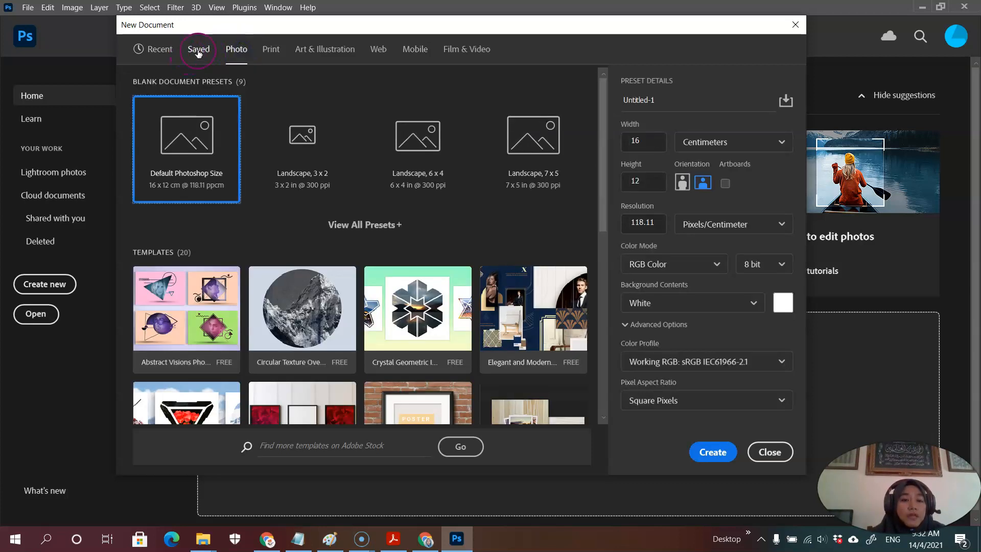
left_click(198, 51)
left_click(244, 54)
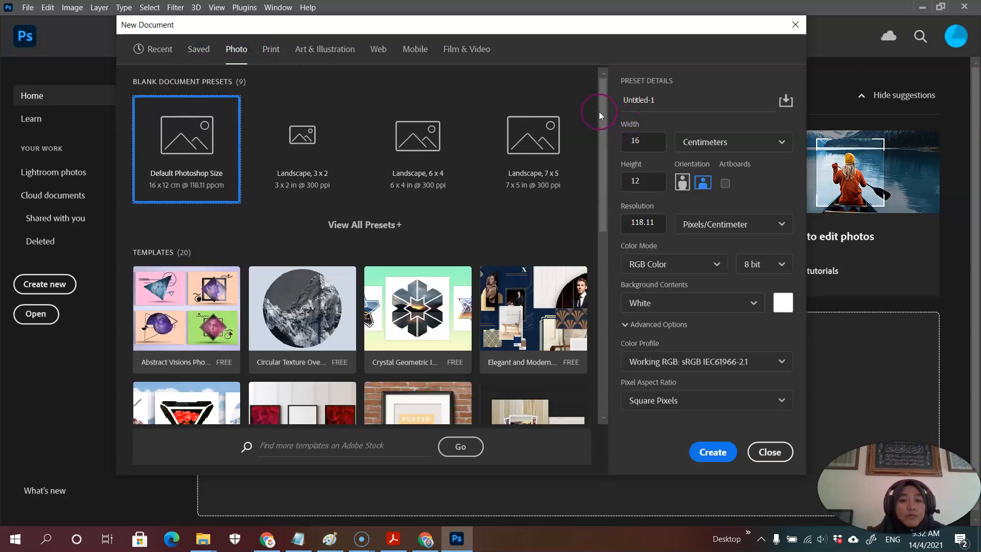
left_click_drag(599, 153, 599, 156)
scroll(588, 220, "down", 8)
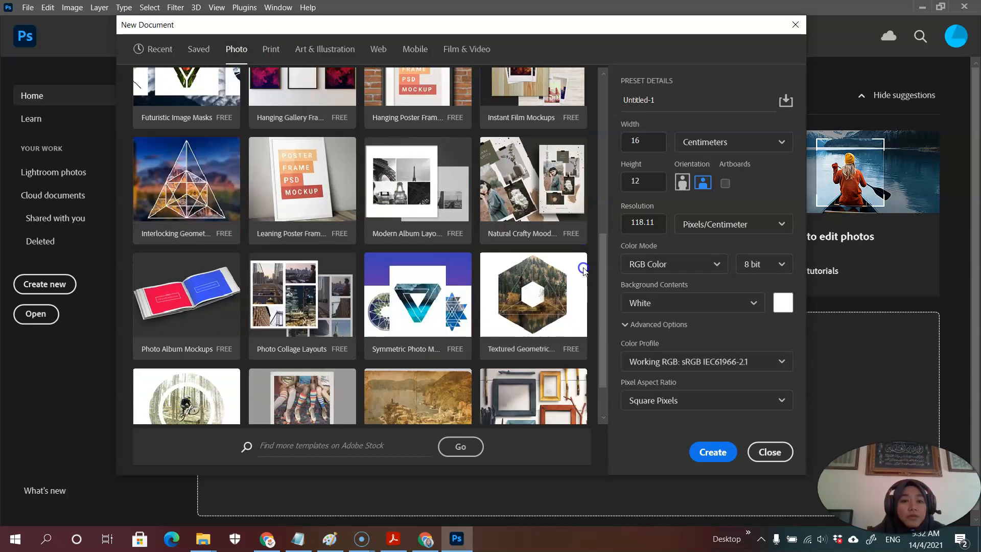
scroll(578, 342, "up", 6)
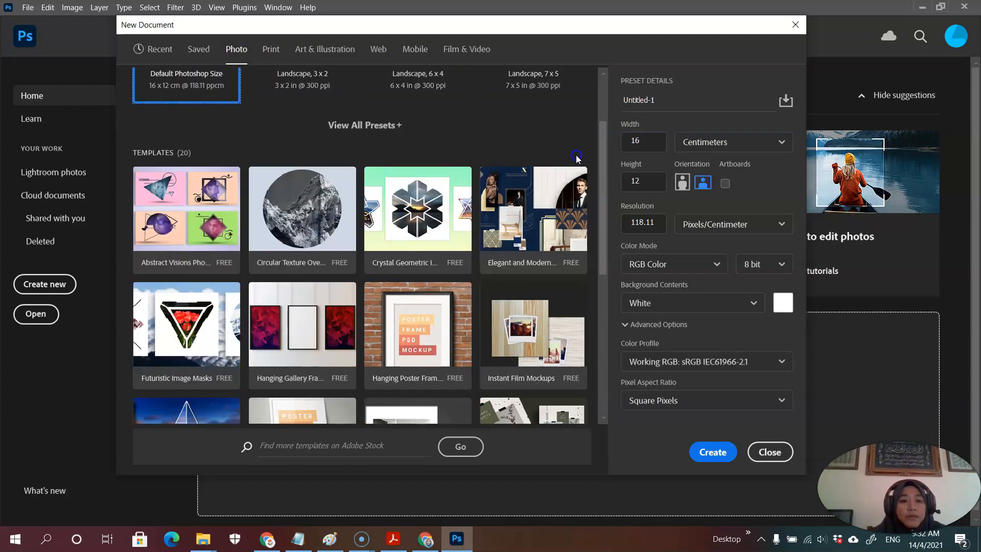
scroll(579, 151, "up", 2)
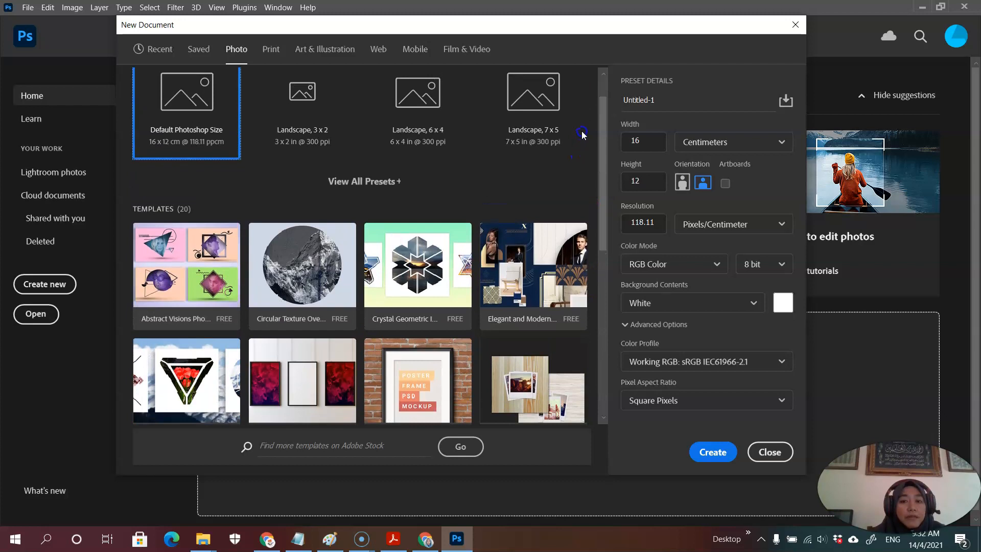
scroll(588, 125, "up", 1)
left_click_drag(602, 112, 599, 88)
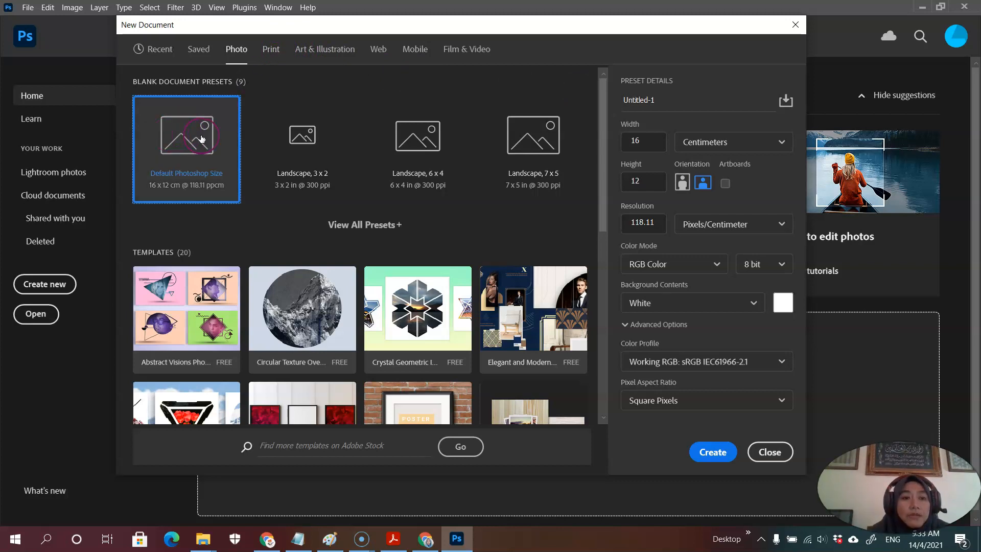
Compare the Photo landscape presets with the blank document presets in the Print category, such as Legal and A4.
left_click(272, 51)
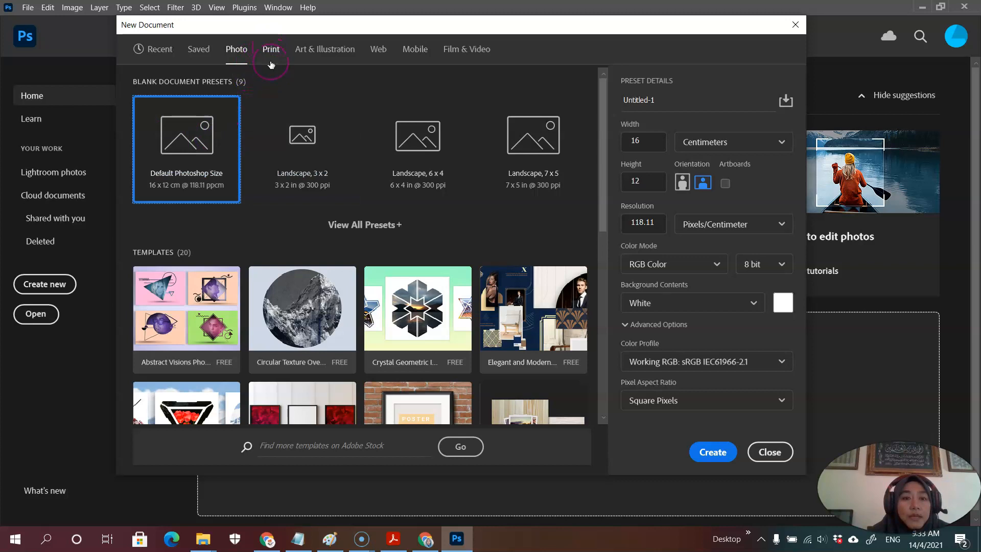
left_click(447, 129)
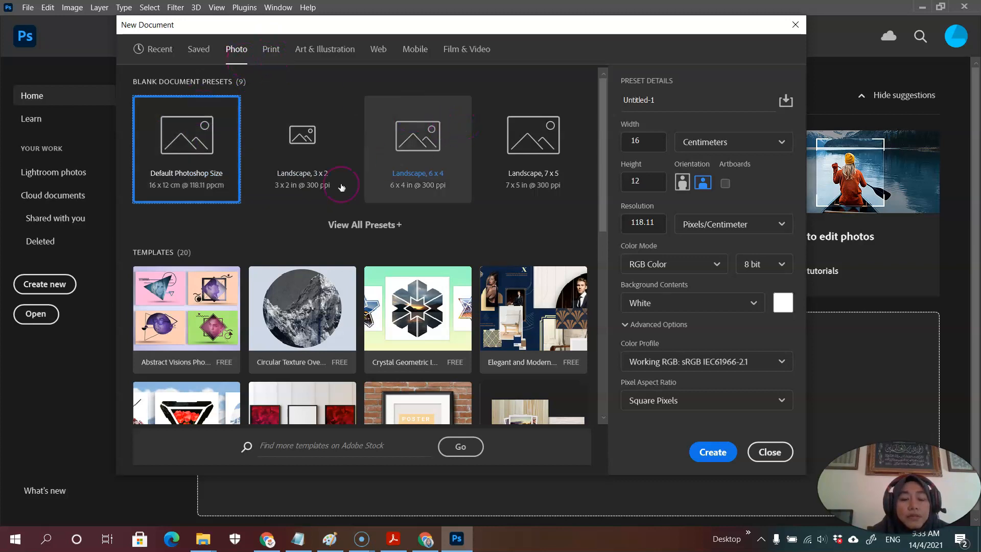
left_click(530, 163)
left_click(269, 50)
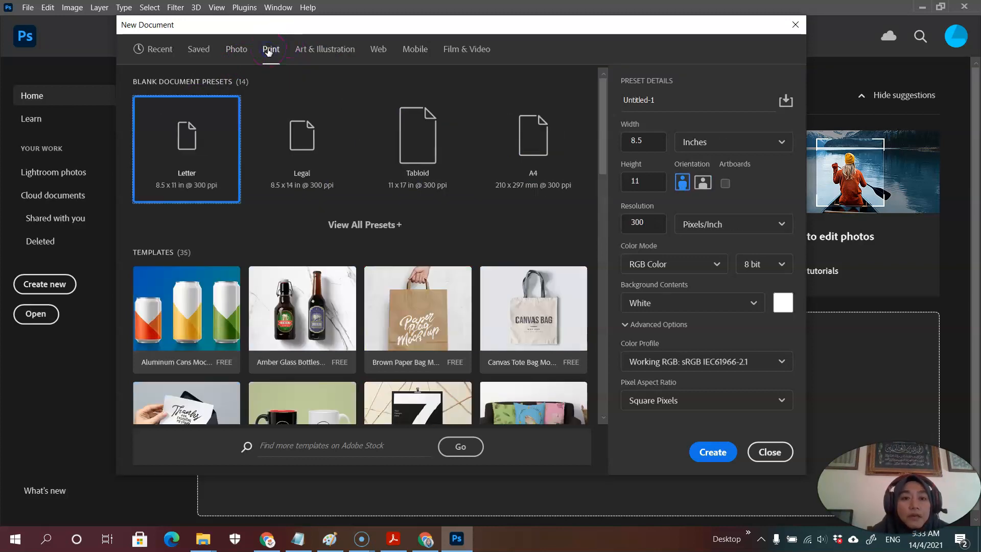
left_click(593, 133)
left_click_drag(605, 123, 607, 101)
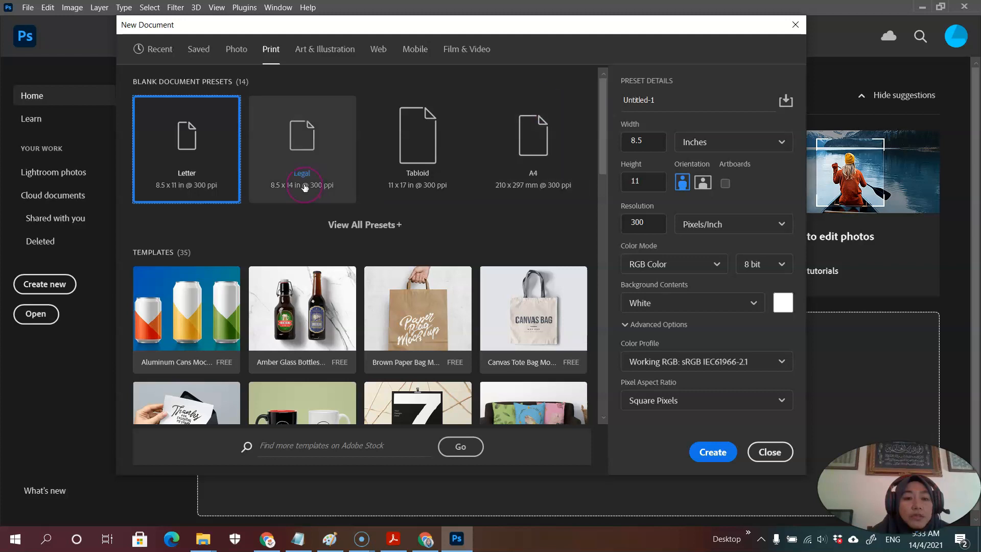
left_click(270, 122)
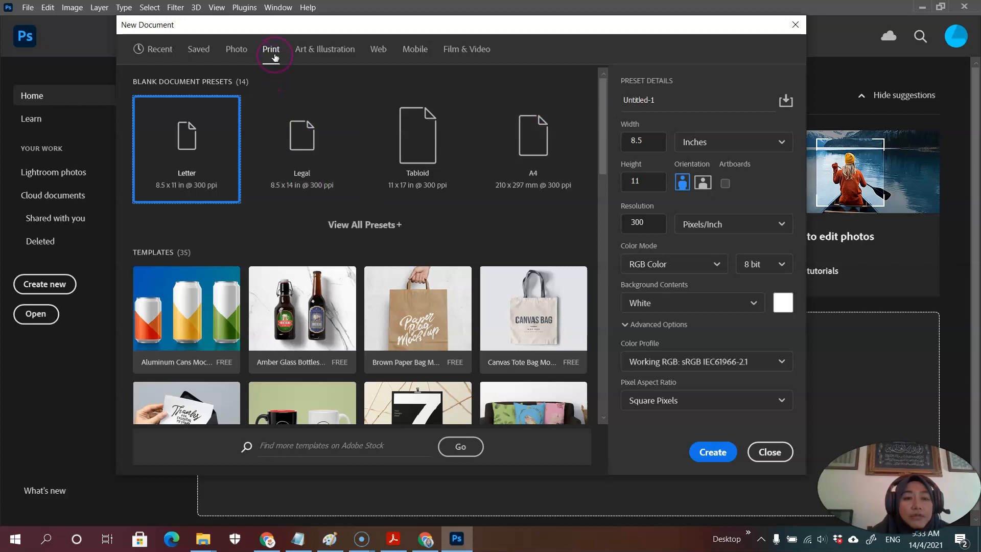
left_click(303, 153)
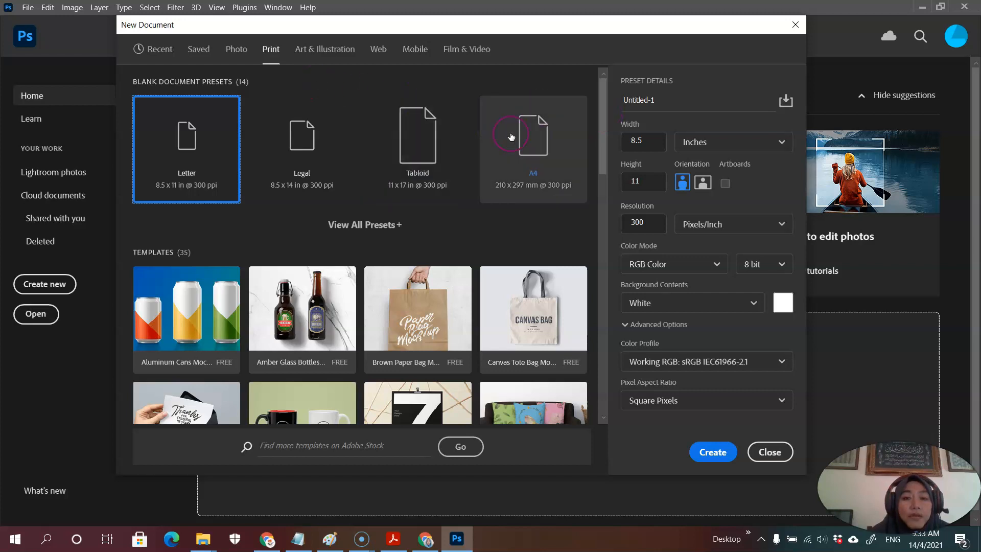
Choose the 18 x 24 in Poster preset from the Art & Illustration category.
left_click(331, 52)
left_click(565, 84)
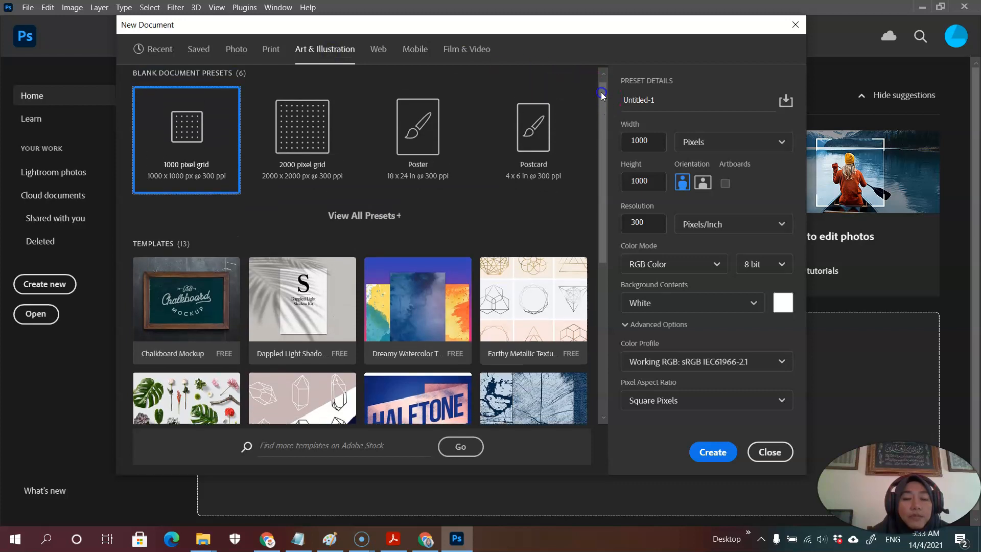
left_click(409, 132)
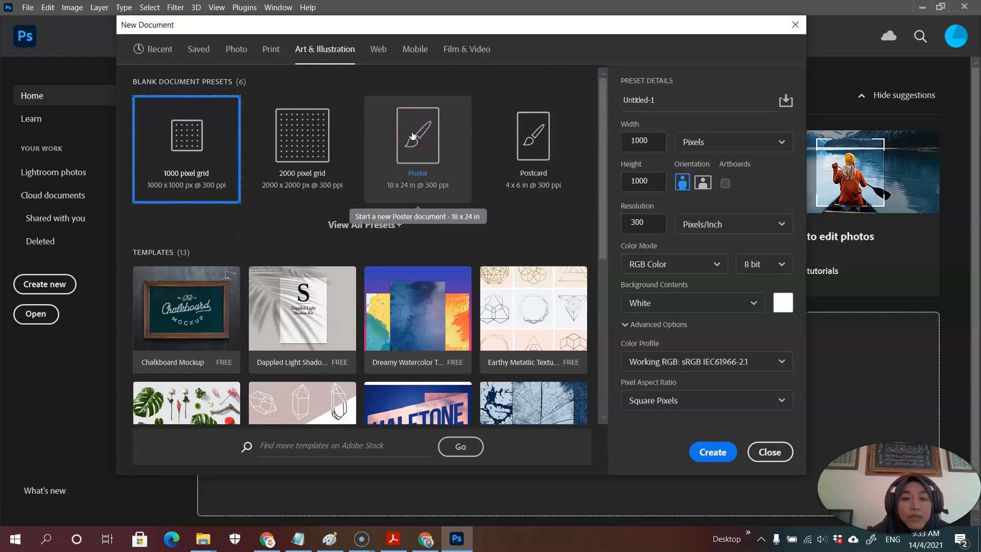
left_click(418, 146)
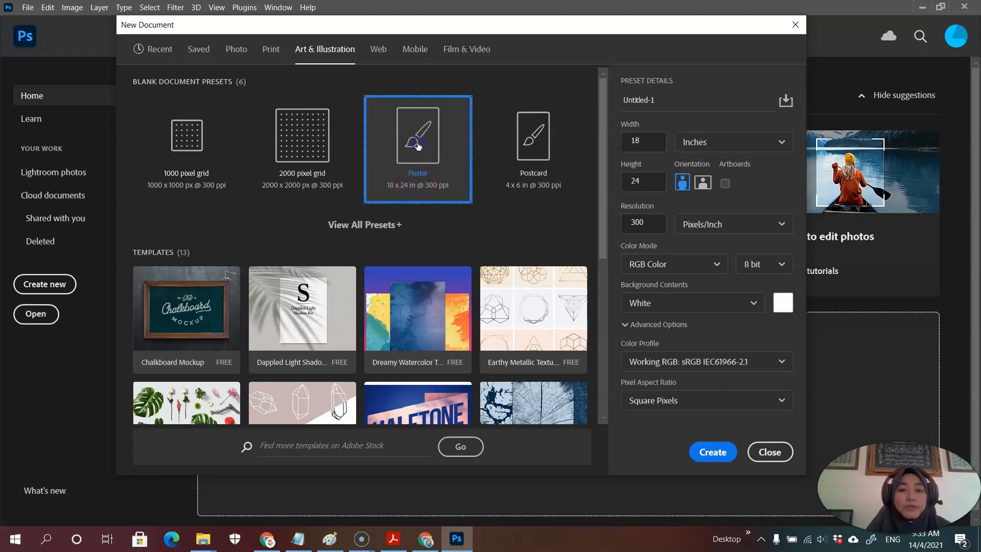
Review the poster's preset details, including its name, dimensions, orientation and resolution.
left_click(587, 268)
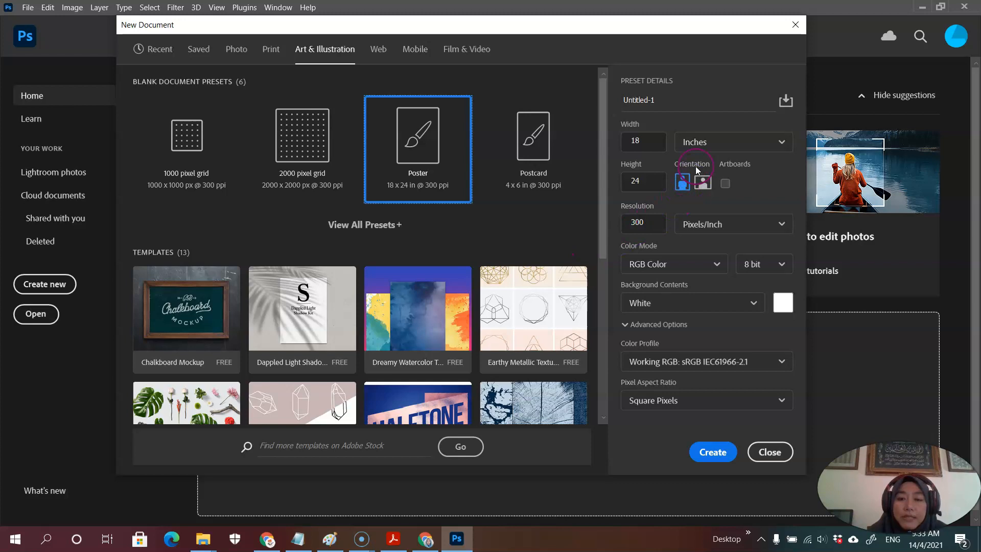
left_click(764, 42)
left_click(627, 178)
left_click(658, 97)
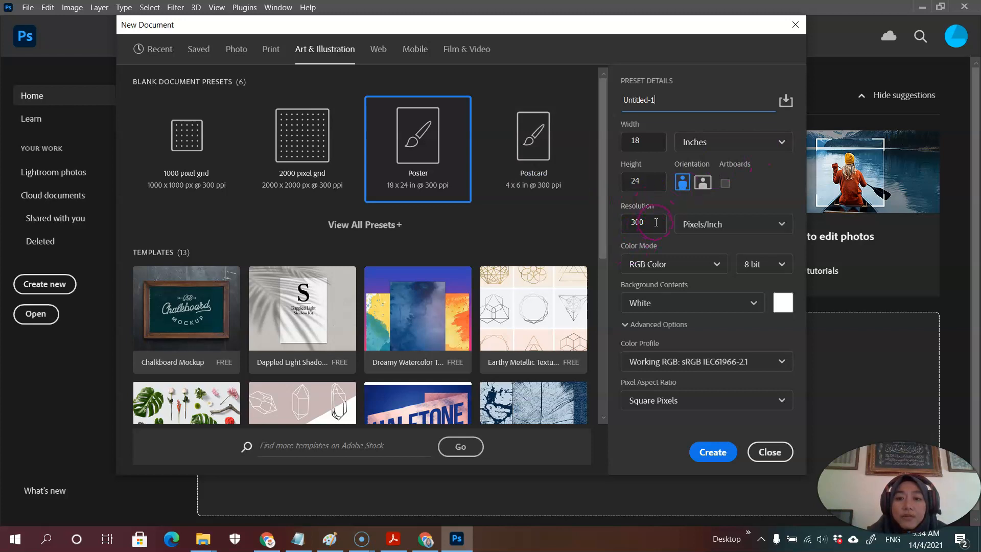
left_click(653, 222)
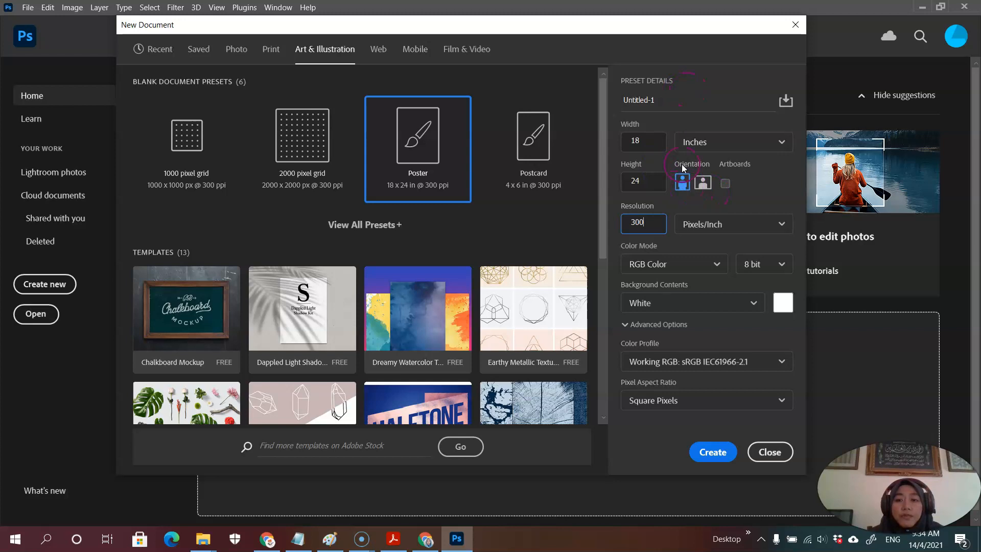
Name the document Poster 1, create it and dismiss the preset syncing tip.
left_click_drag(629, 100, 603, 105)
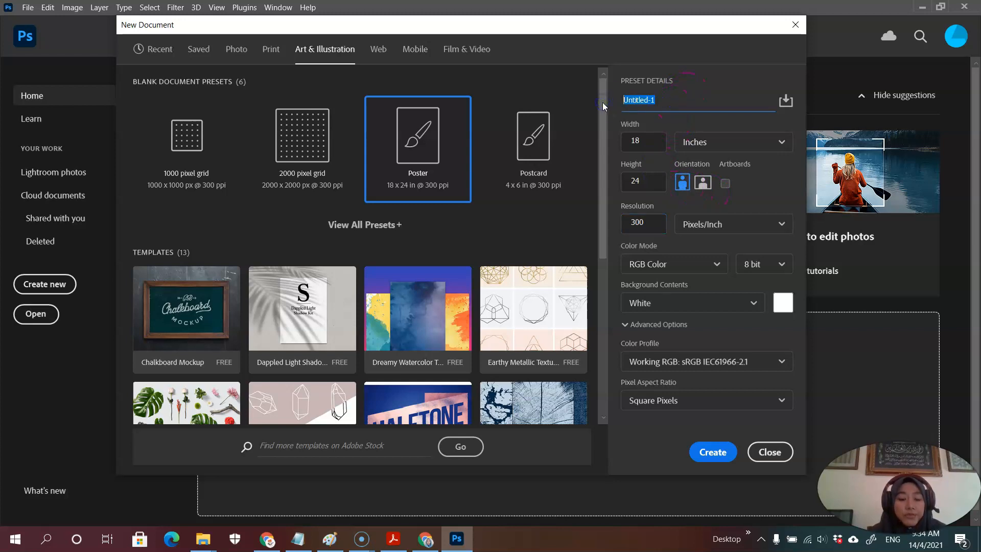
type("Pos")
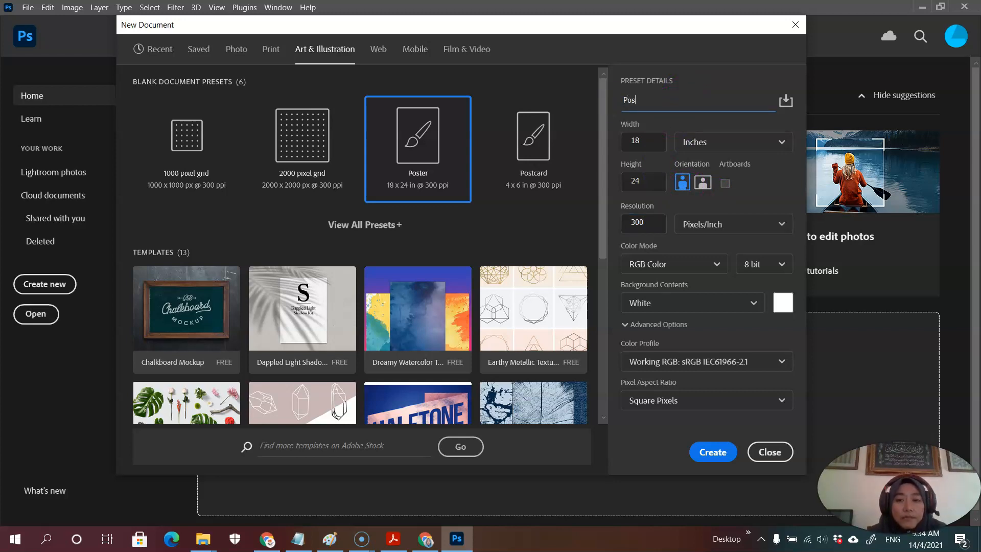
type("ter 1")
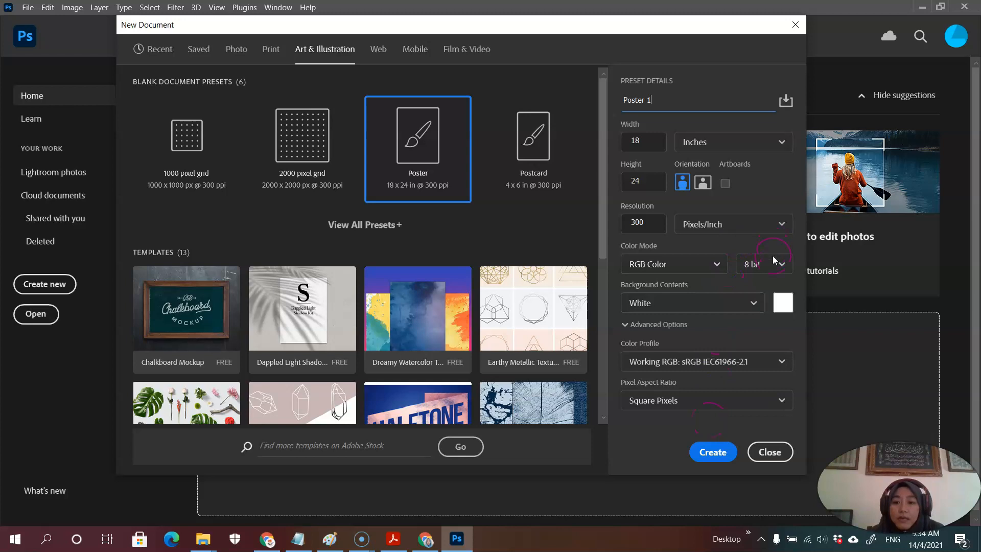
left_click(702, 452)
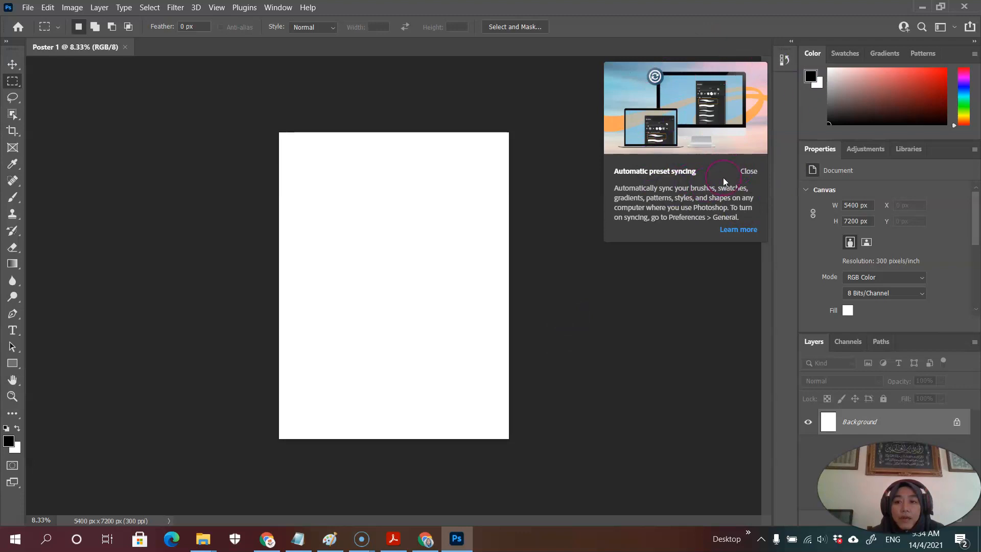
left_click(748, 173)
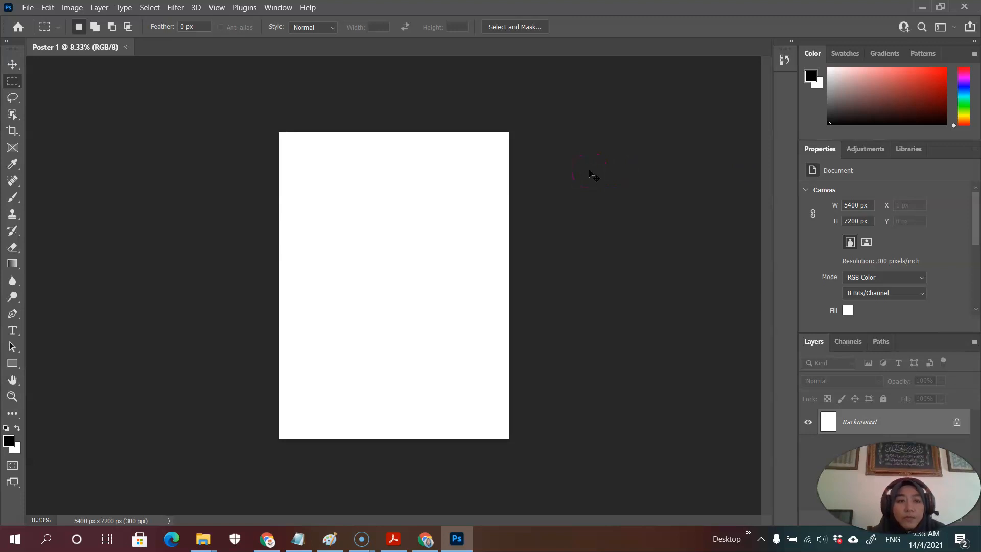
key("ctrl+plus")
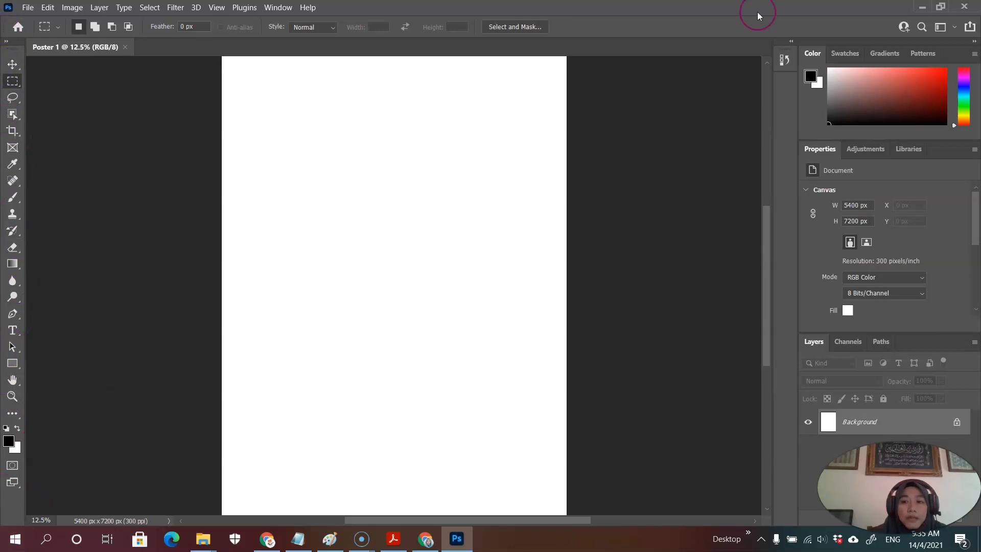
Close Photoshop and relaunch Adobe Photoshop 2021 by searching Windows for "ad".
left_click(964, 6)
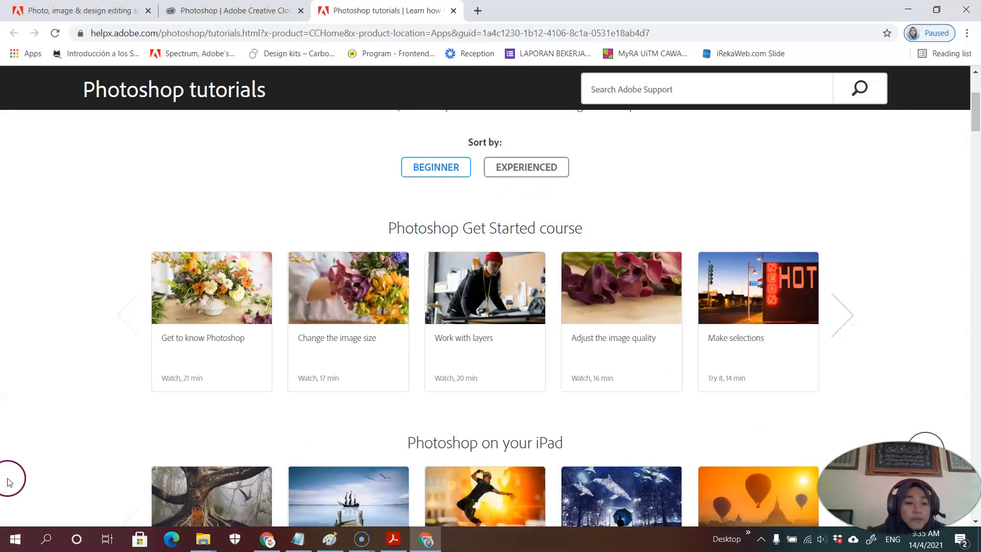
left_click(46, 540)
type("ad")
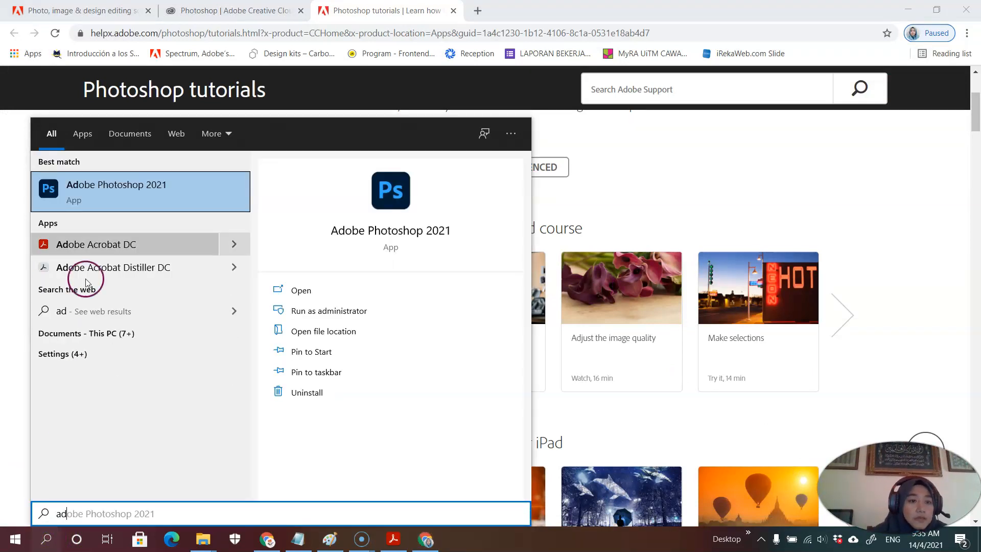
left_click(136, 179)
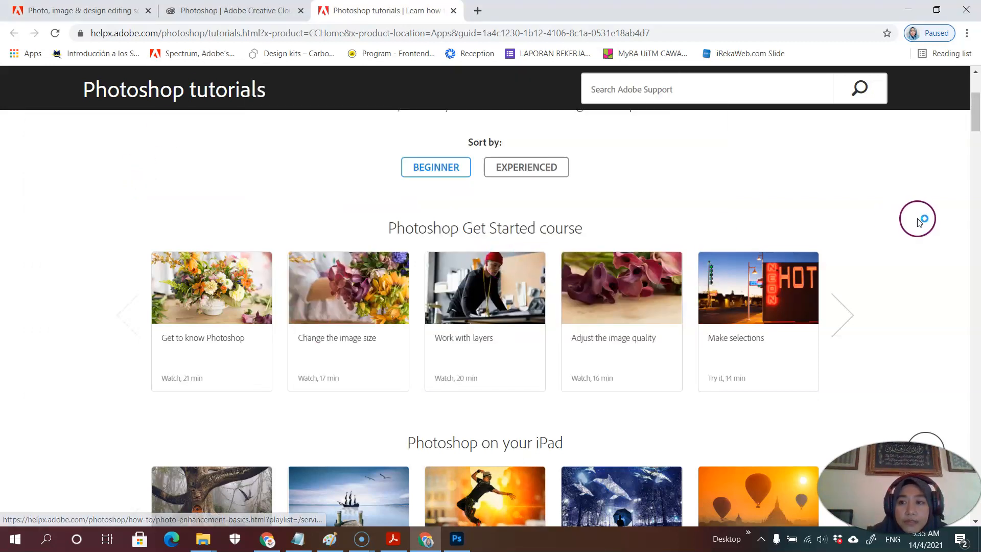
scroll(976, 110, "up", 2)
scroll(977, 110, "up", 2)
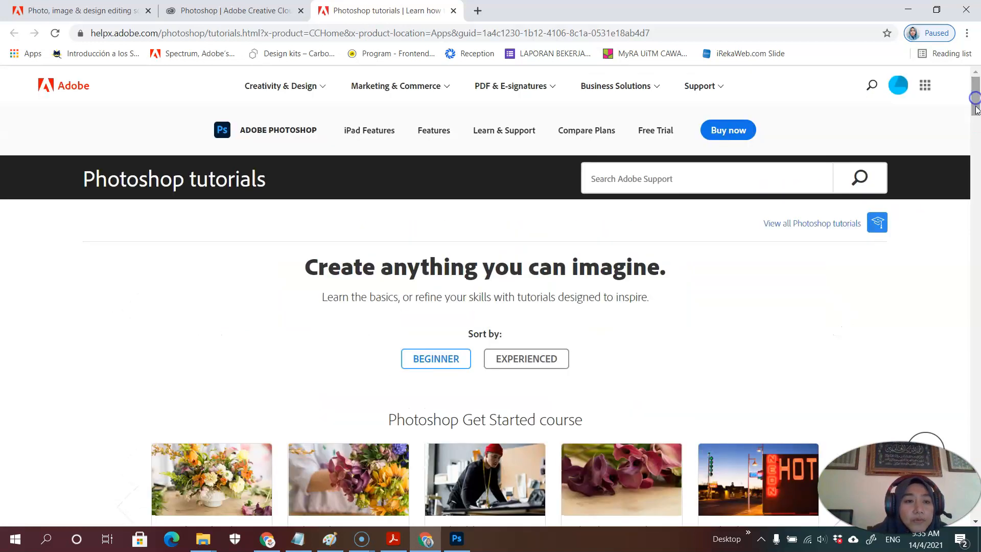
scroll(976, 109, "down", 4)
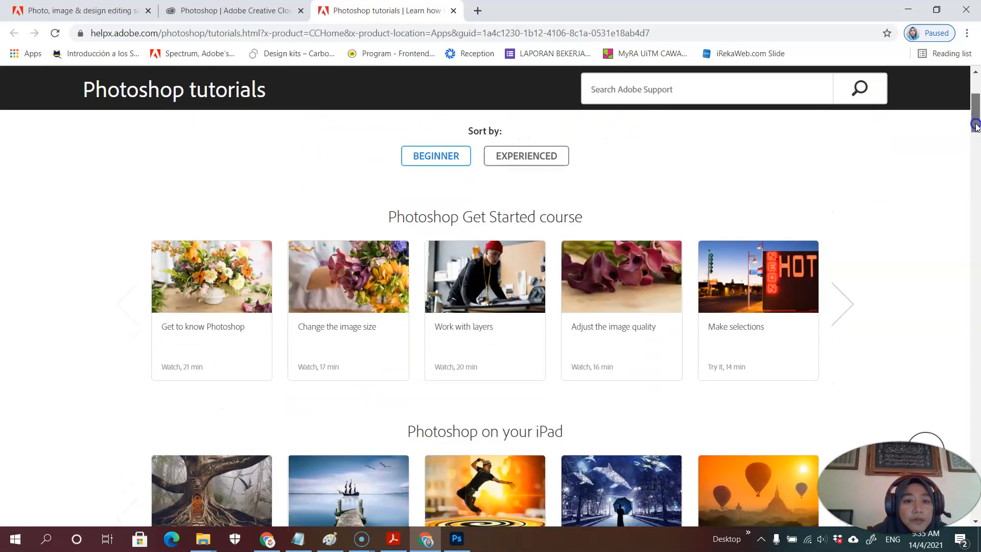
scroll(976, 109, "up", 4)
left_click_drag(976, 107, 977, 128)
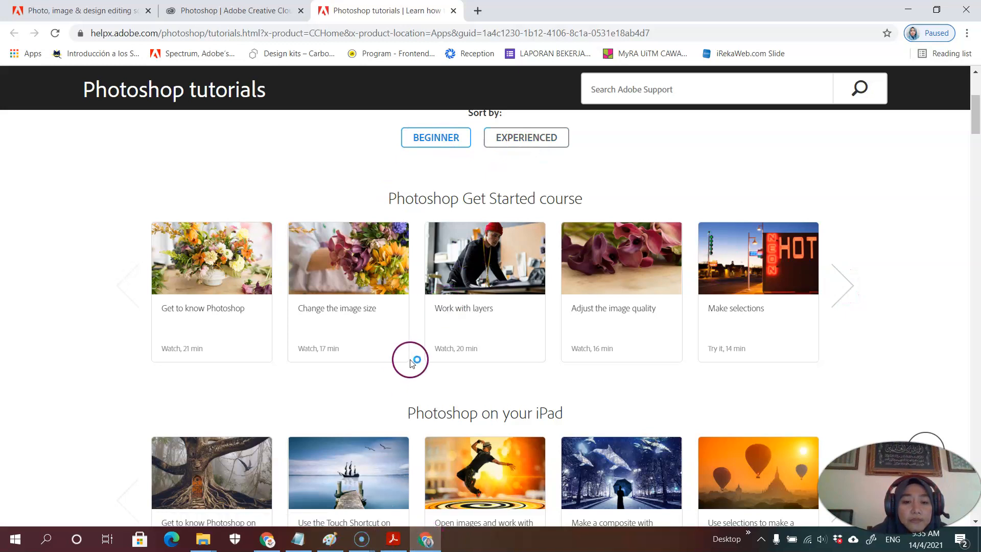
scroll(977, 110, "down", 3)
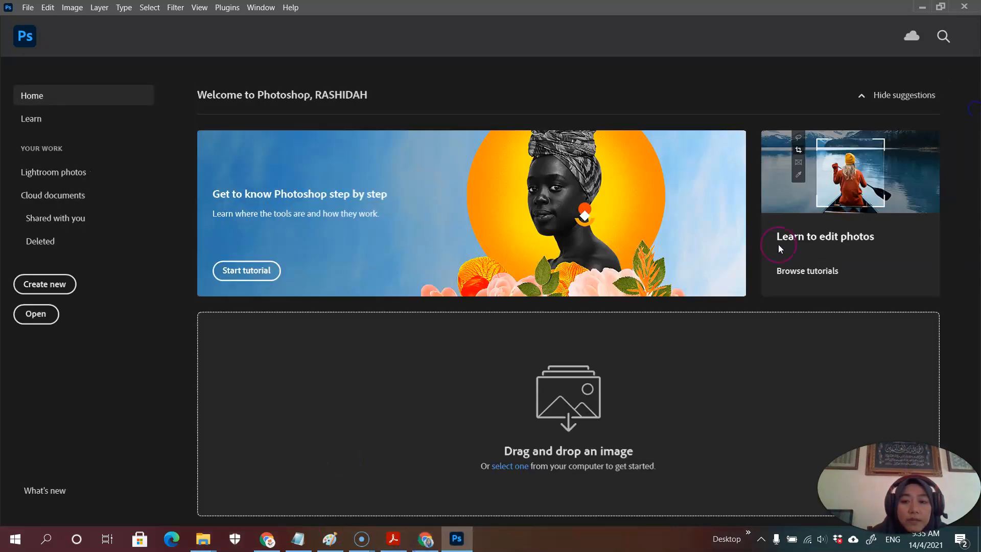
Switch to Chrome and look through the lessons of the Photoshop Get Started course for beginners.
left_click(426, 540)
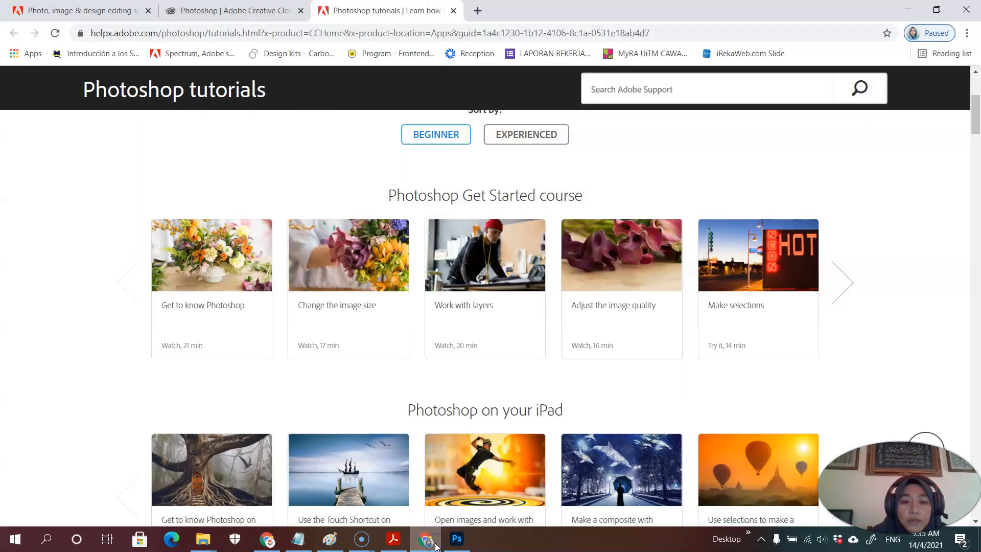
left_click(845, 282)
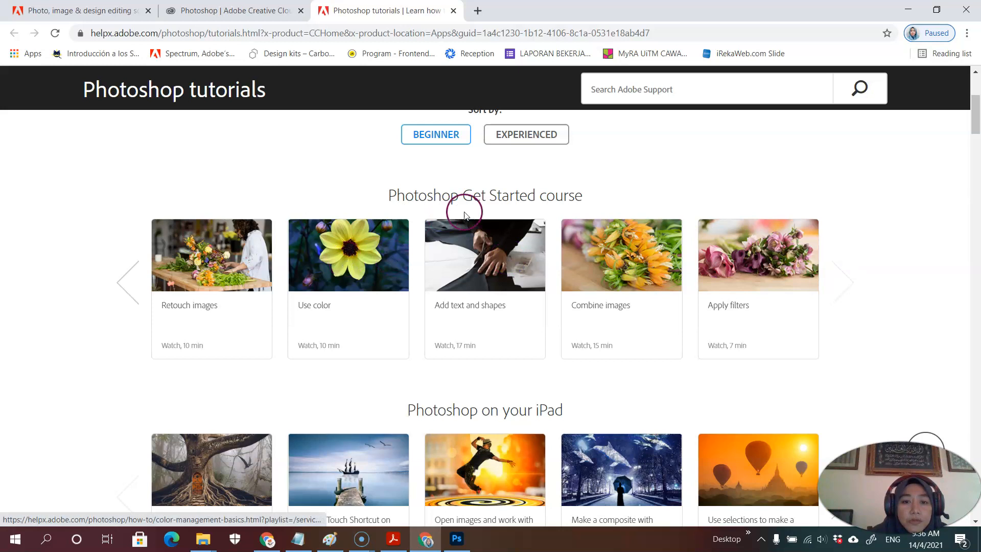
left_click(120, 284)
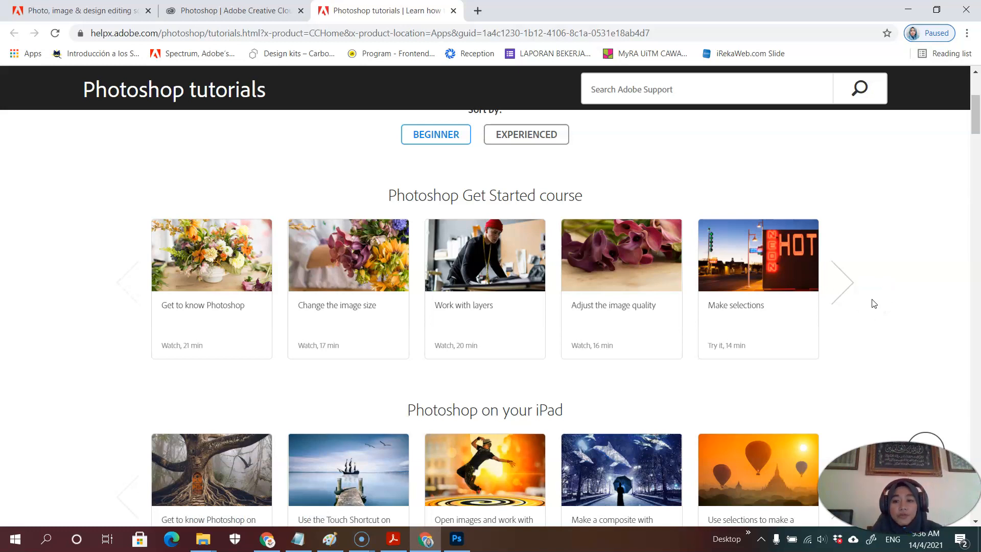
left_click(840, 271)
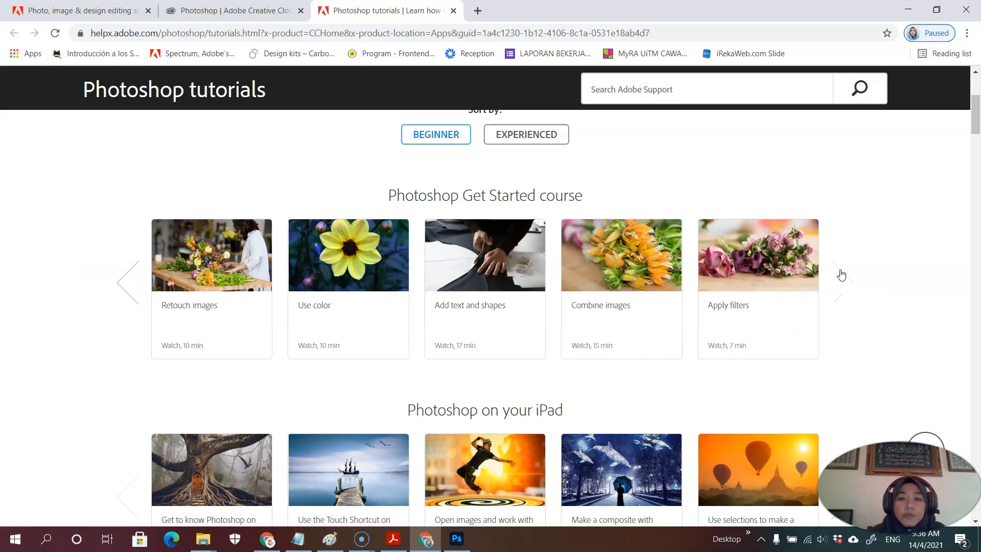
Switch back to Photoshop and start a new document from the recent Poster preset, checking the saved presets on the way.
left_click(453, 545)
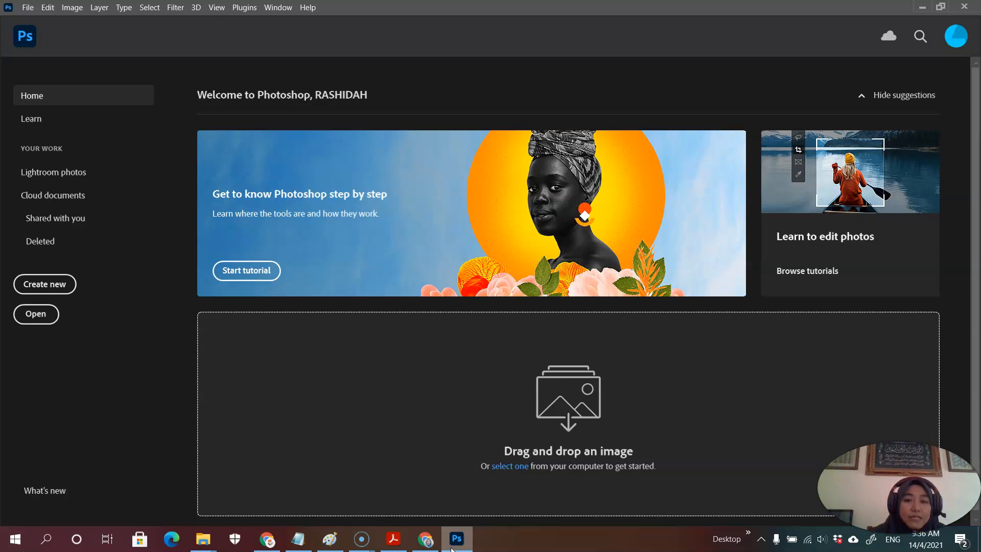
left_click(54, 284)
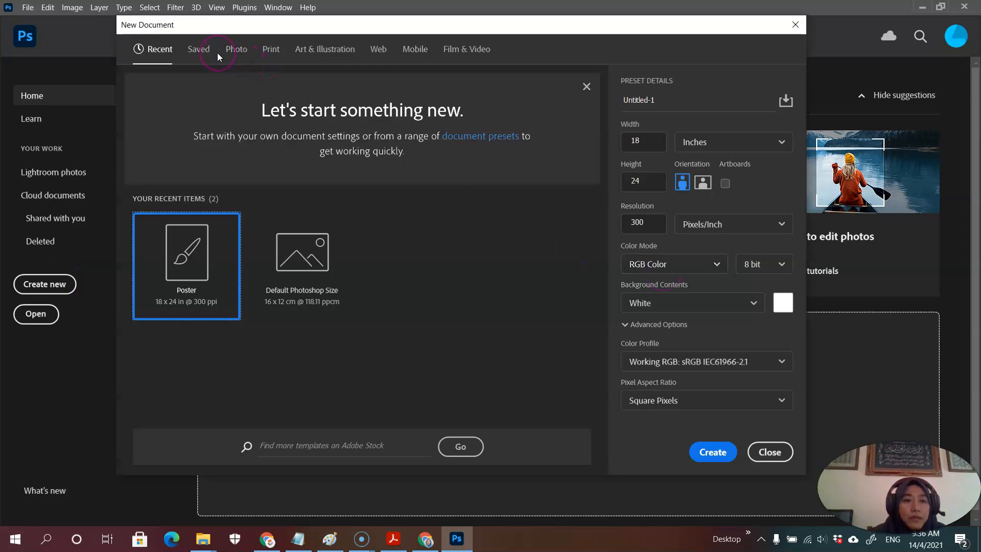
left_click(204, 51)
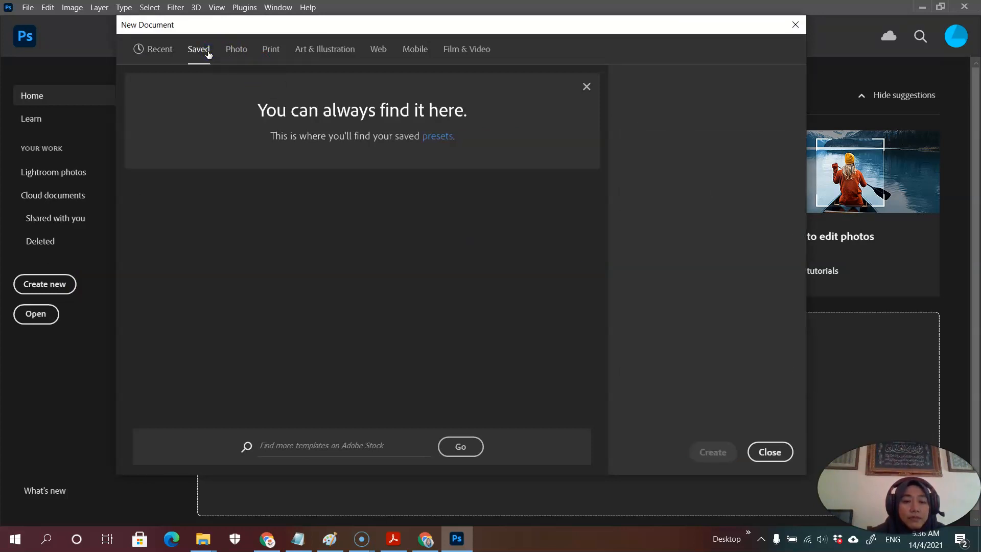
left_click(159, 49)
left_click(586, 190)
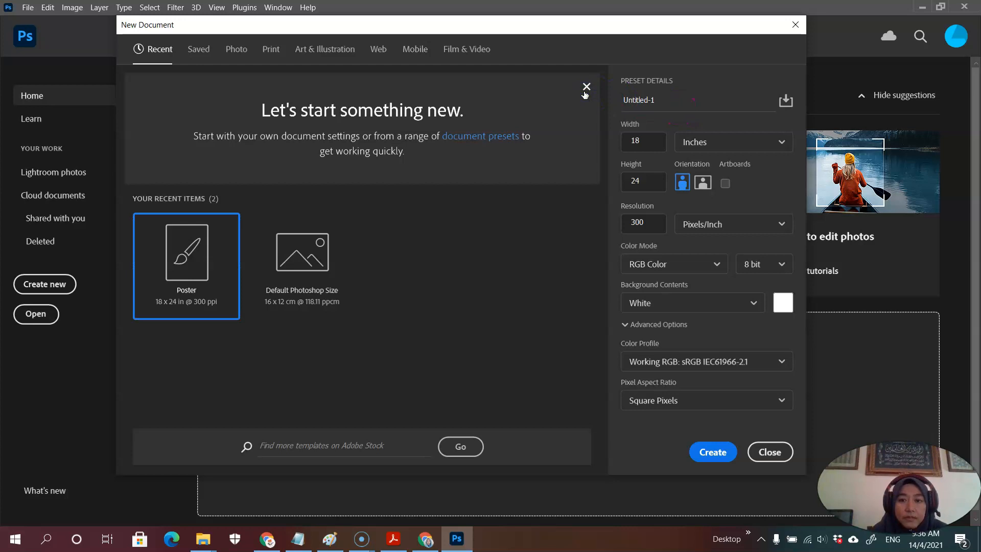
Name the document Poster 1, set its resolution to 200 pixels/inch and create it.
left_click(671, 104)
key("BackSpace")
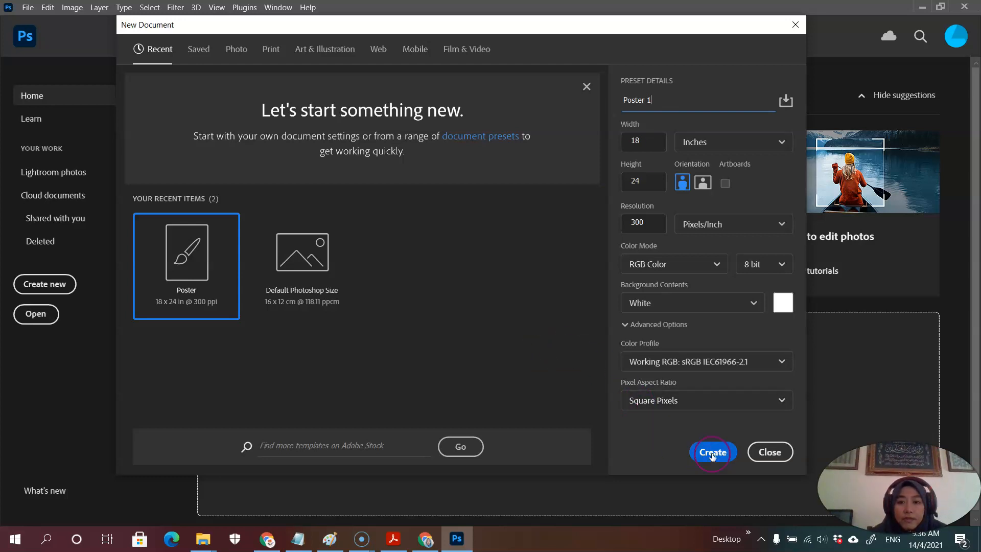
left_click_drag(652, 223, 600, 221)
type("2")
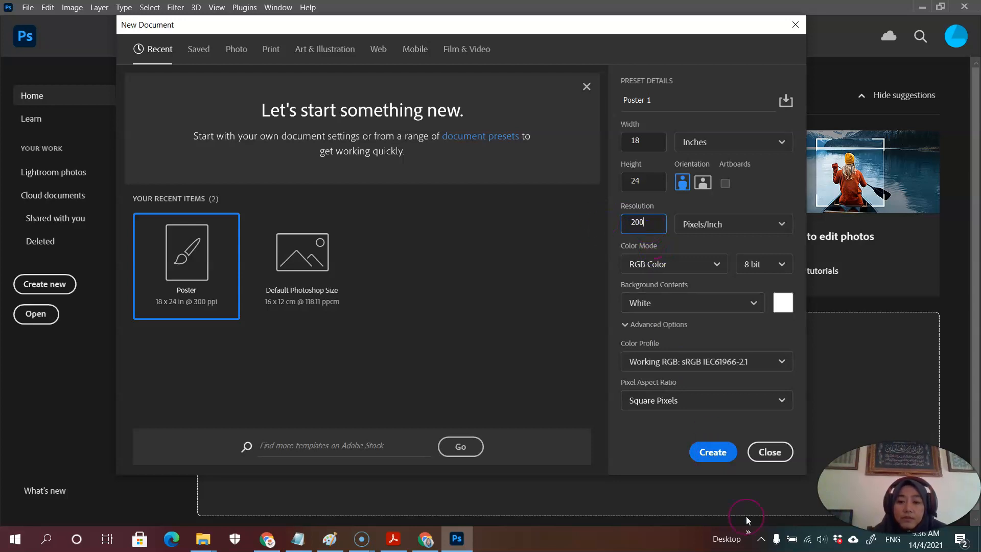
left_click(716, 453)
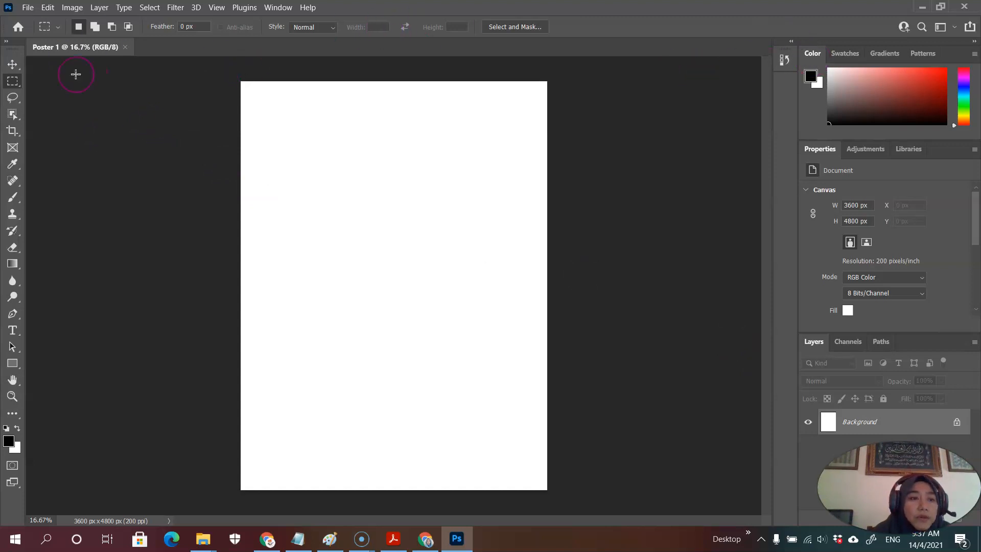
Examine the Move and Lasso tools and the selection tools grouped with the Object Selection Tool.
left_click(11, 65)
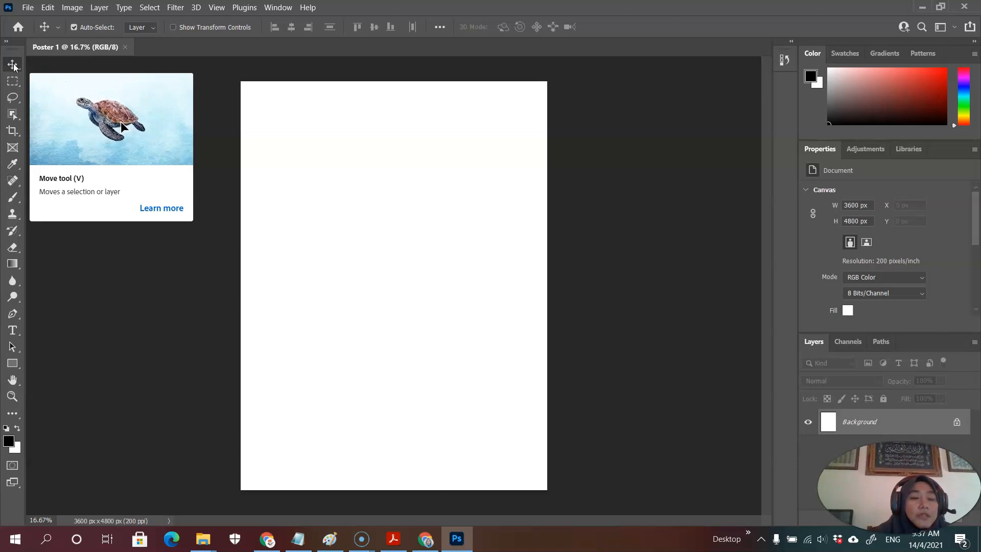
left_click(12, 99)
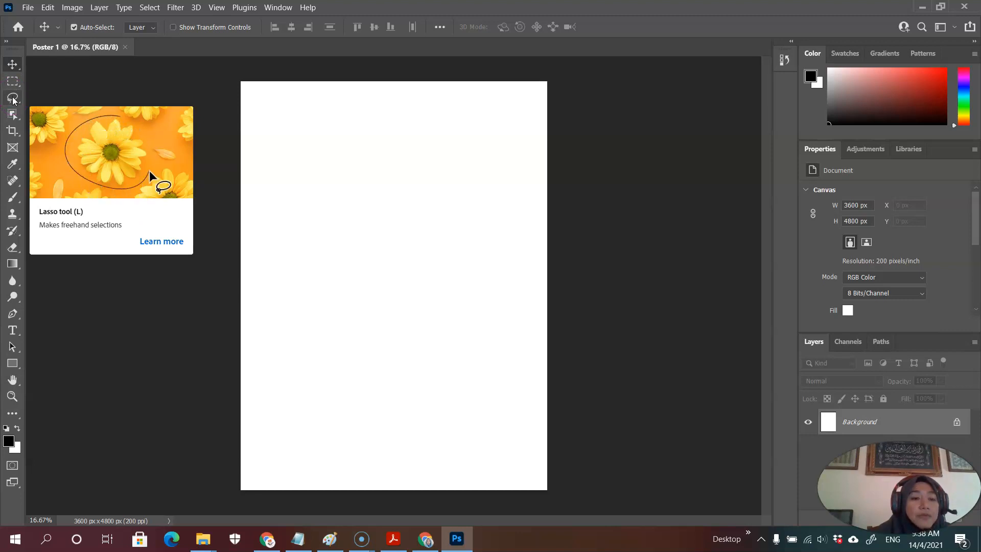
left_click(17, 123)
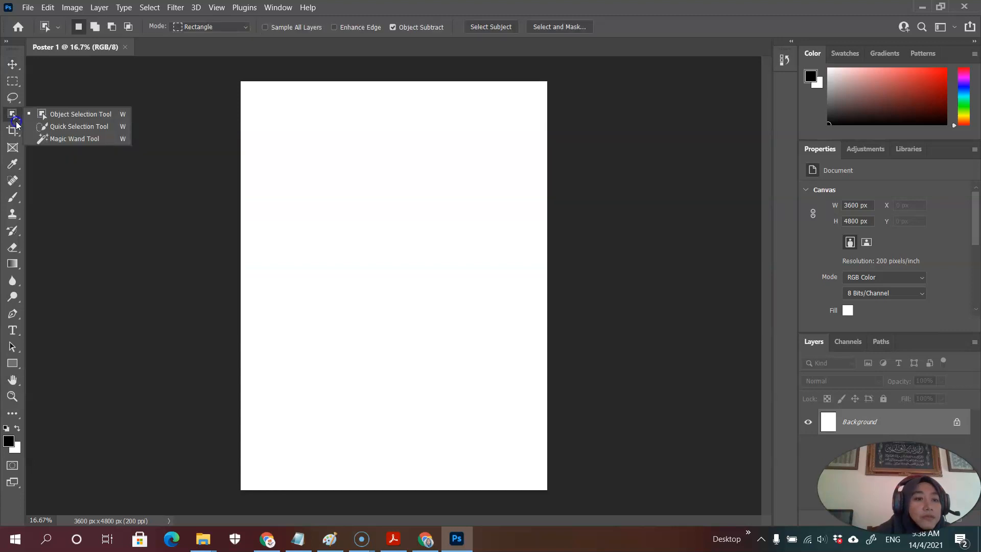
left_click(61, 139)
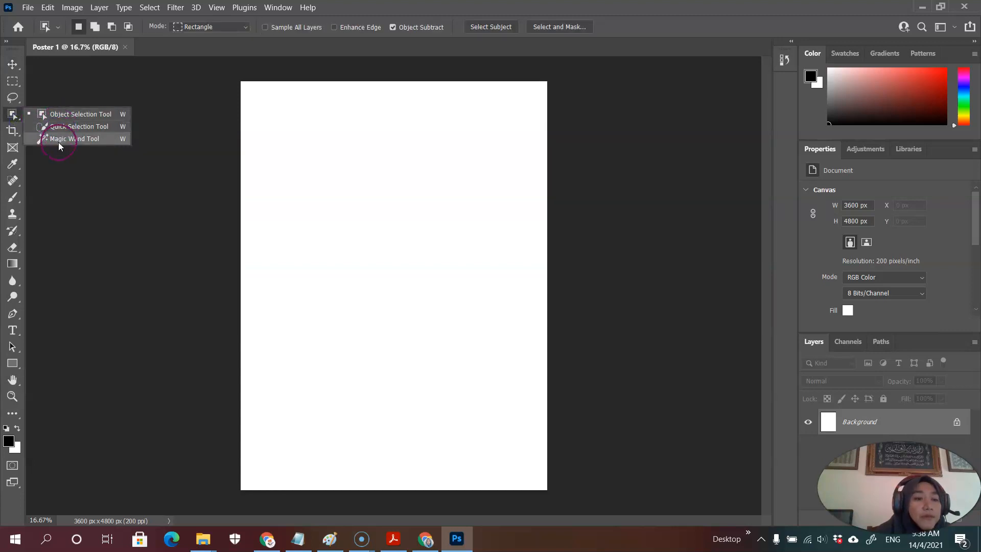
left_click_drag(59, 143, 71, 117)
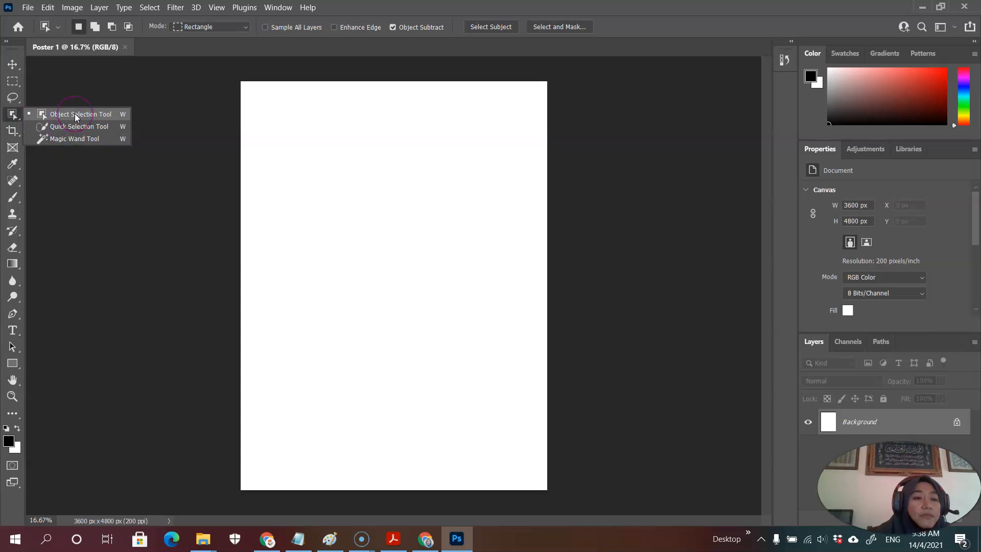
left_click(63, 129)
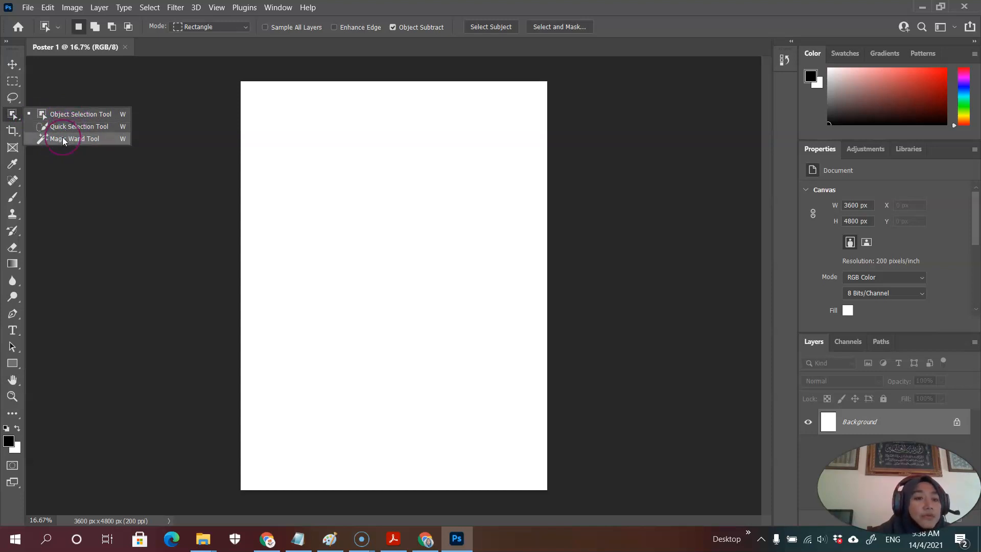
left_click(11, 115)
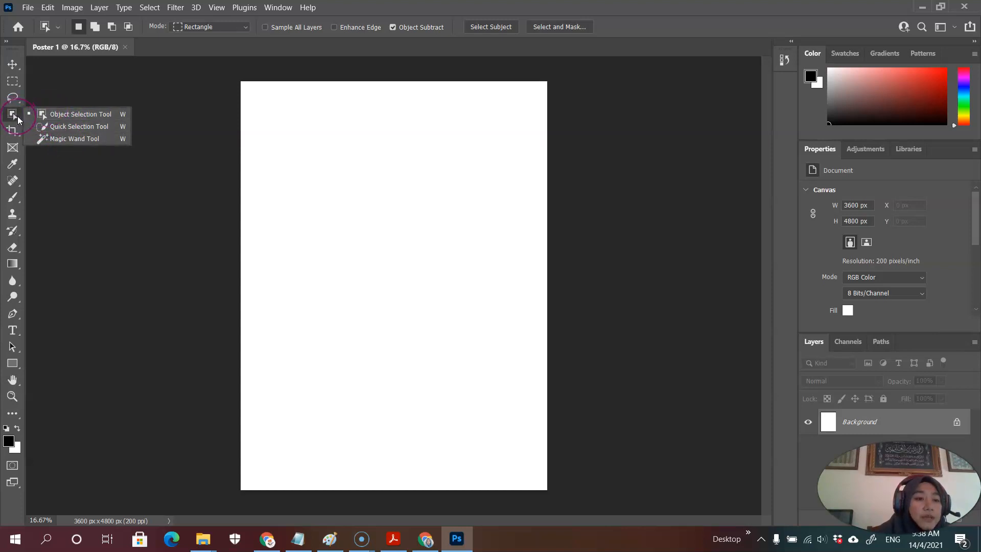
left_click(14, 117)
left_click(10, 114)
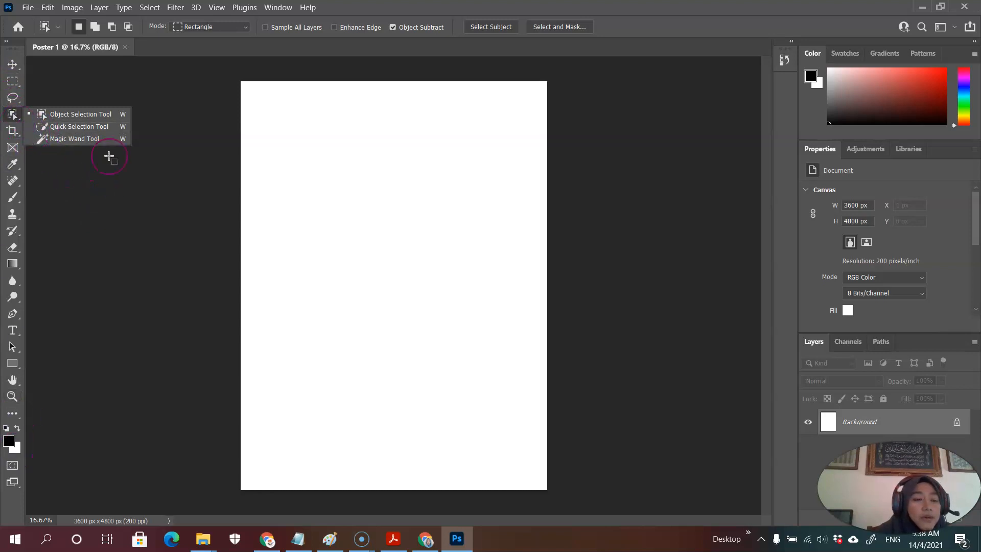
left_click(117, 258)
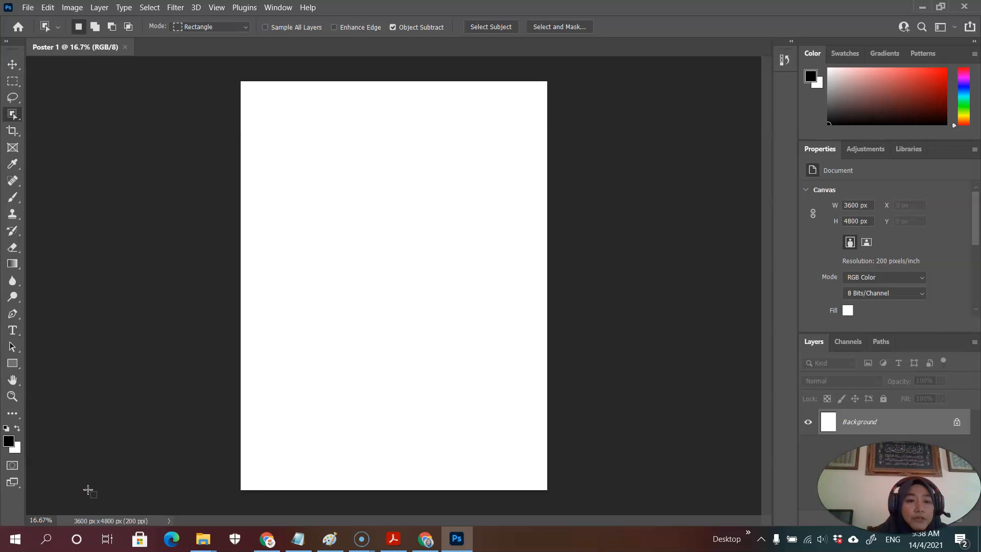
left_click(418, 467)
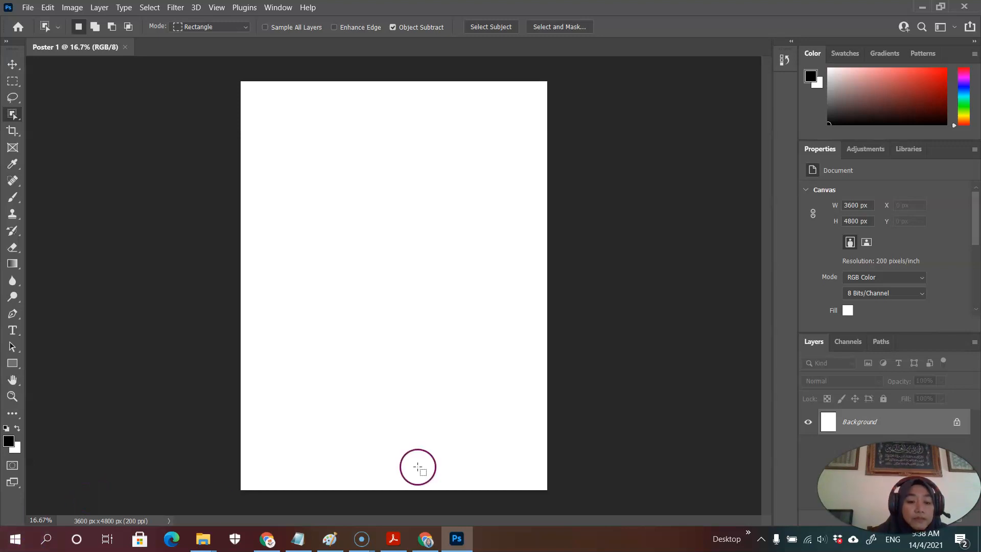
left_click(362, 541)
mouse_move(360, 542)
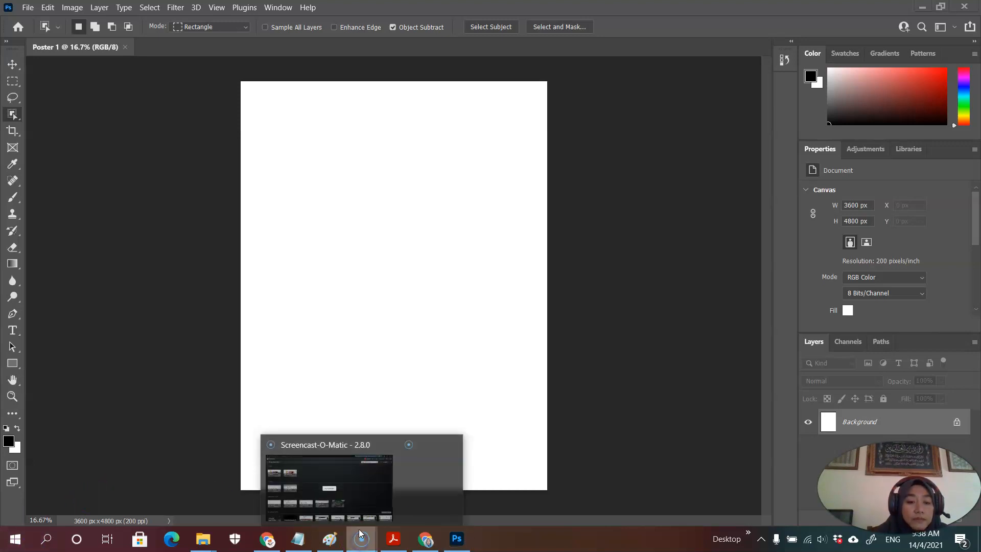
left_click(366, 450)
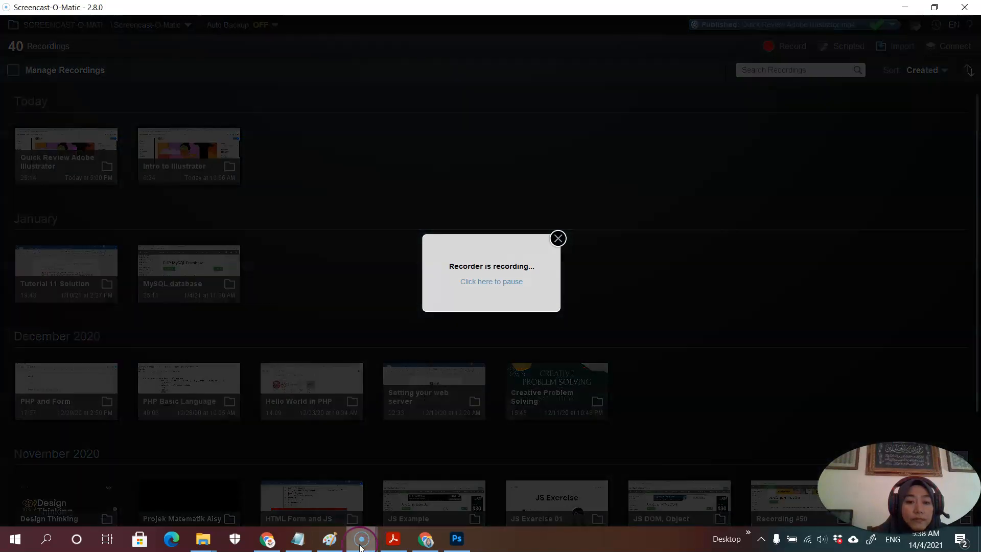
left_click(497, 349)
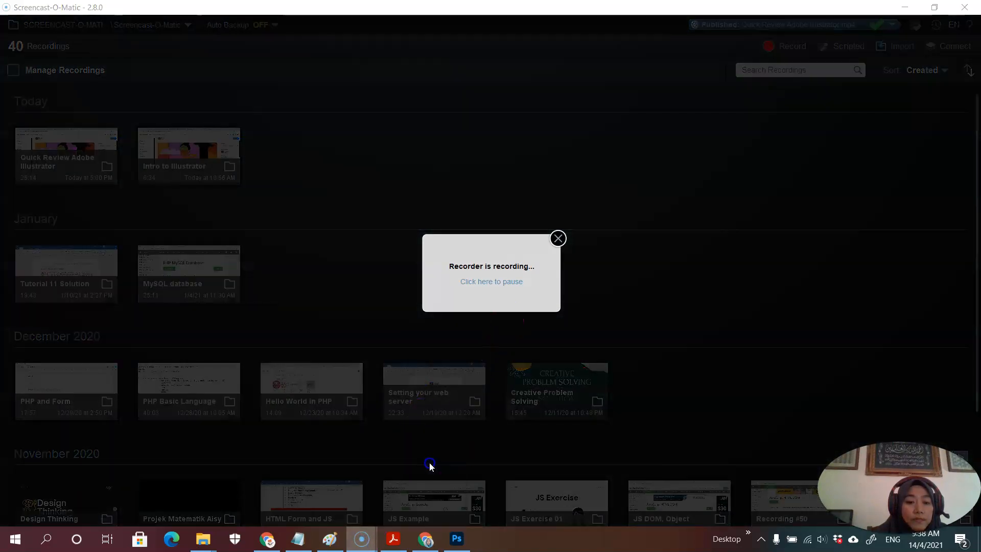
left_click(495, 292)
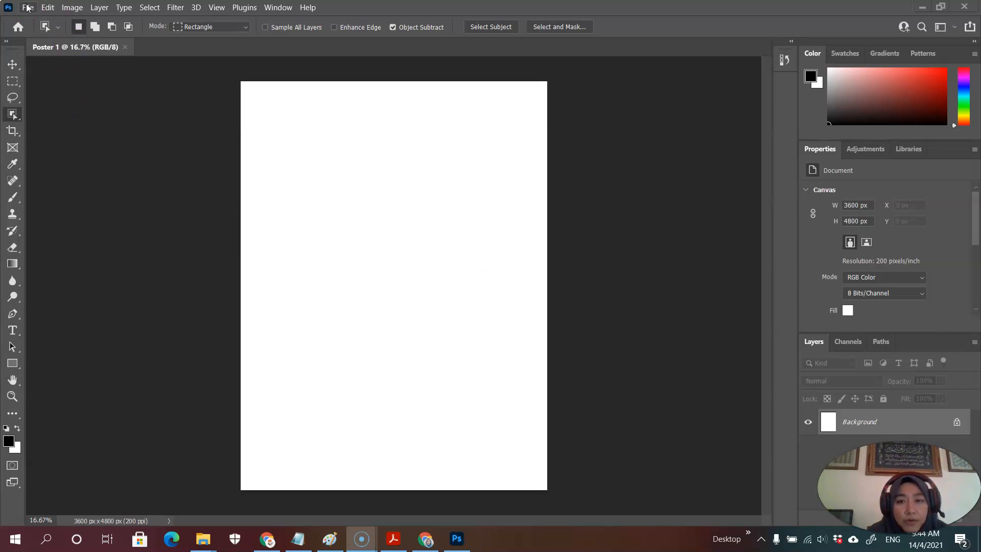
Open the image cawan from the computer's Dropbox > CSC441 > Lab Tutorial folder.
left_click(27, 7)
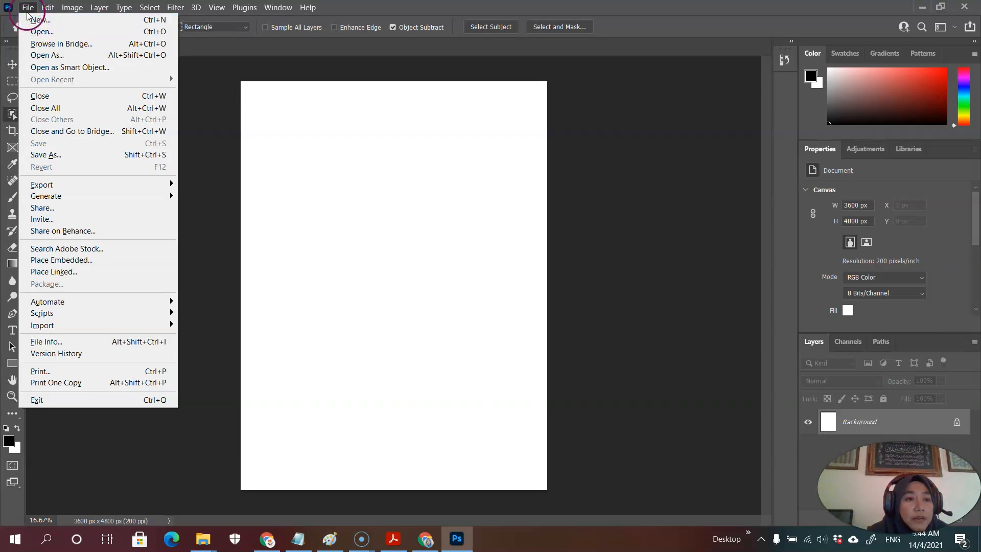
left_click(37, 32)
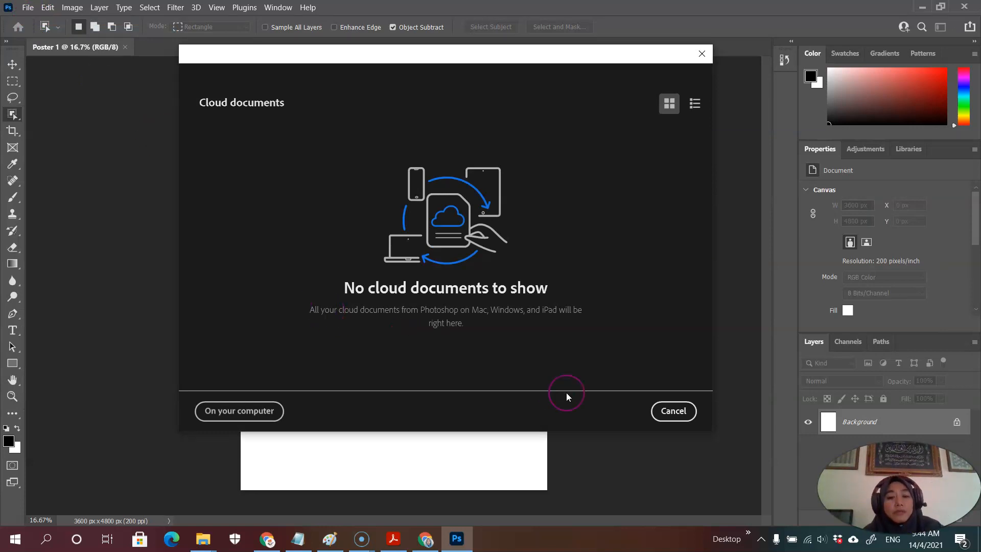
left_click(253, 411)
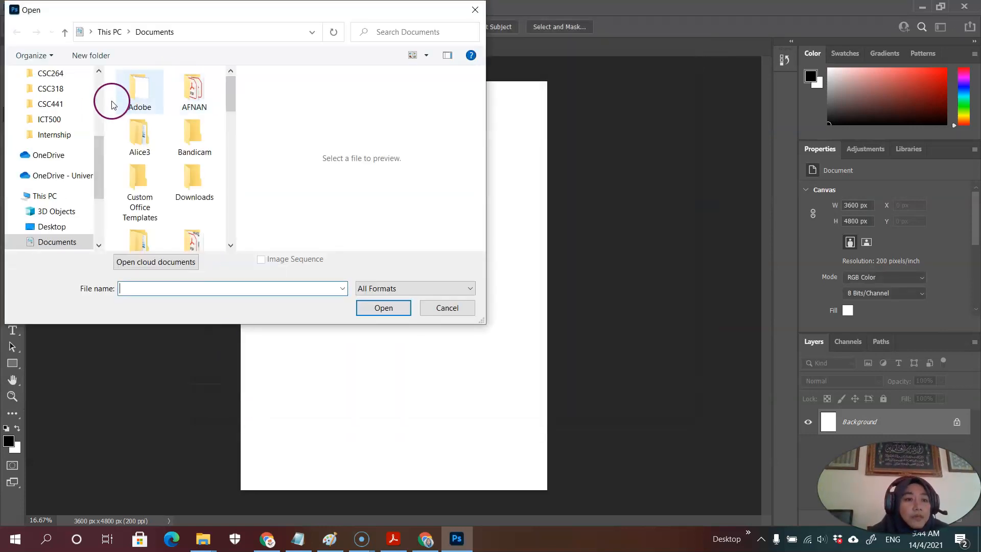
left_click(54, 104)
double_click(163, 123)
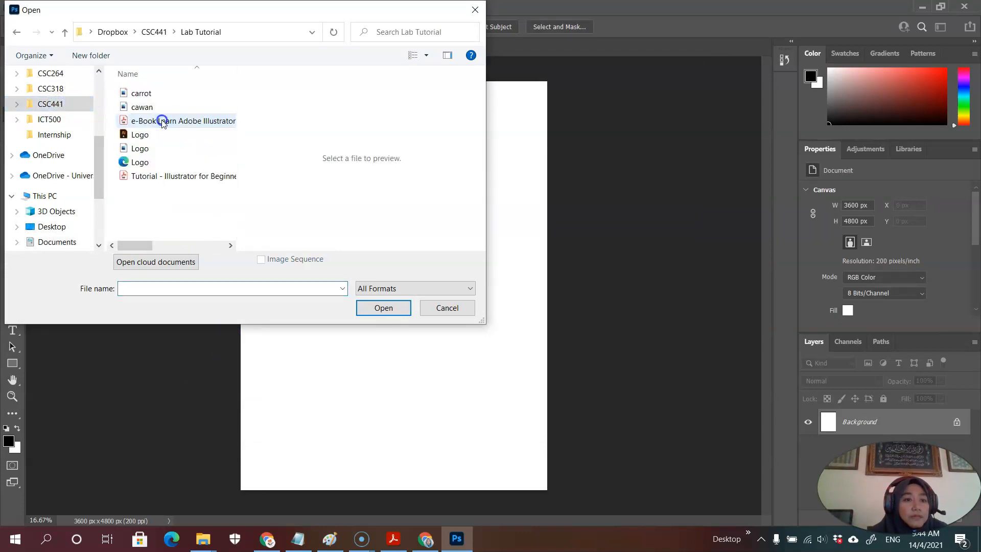
left_click(142, 106)
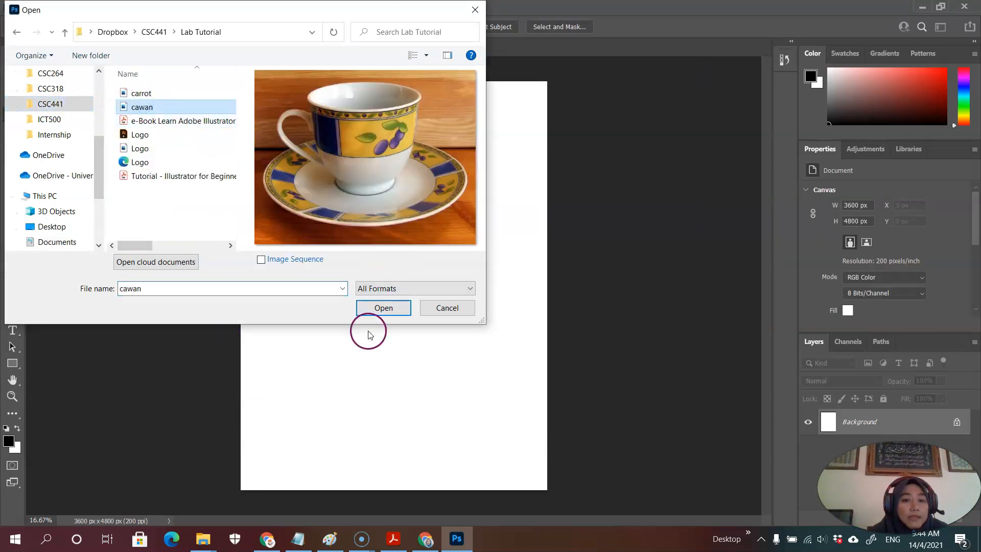
left_click(390, 307)
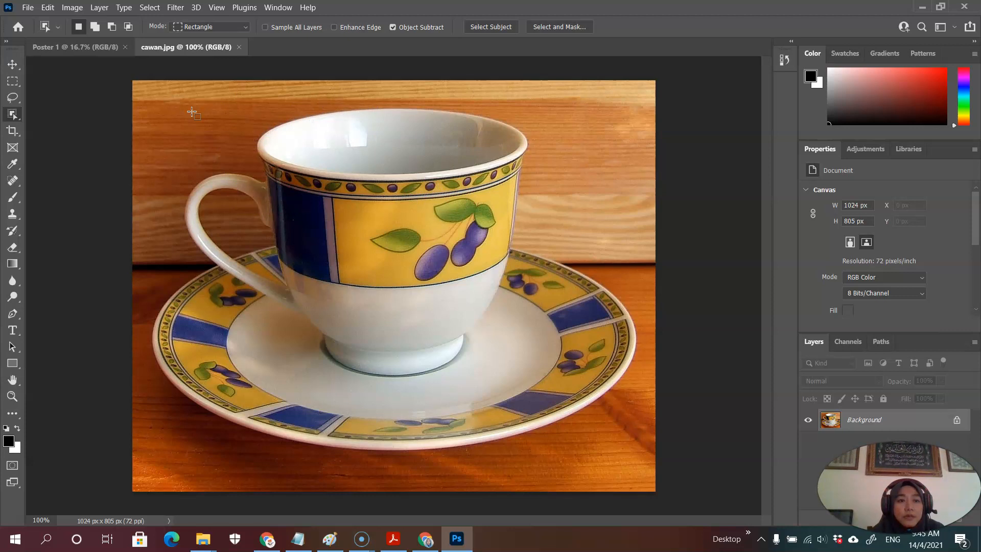
View the Poster 1 document and return to cawan.jpg.
left_click(193, 57)
left_click(100, 48)
left_click(183, 46)
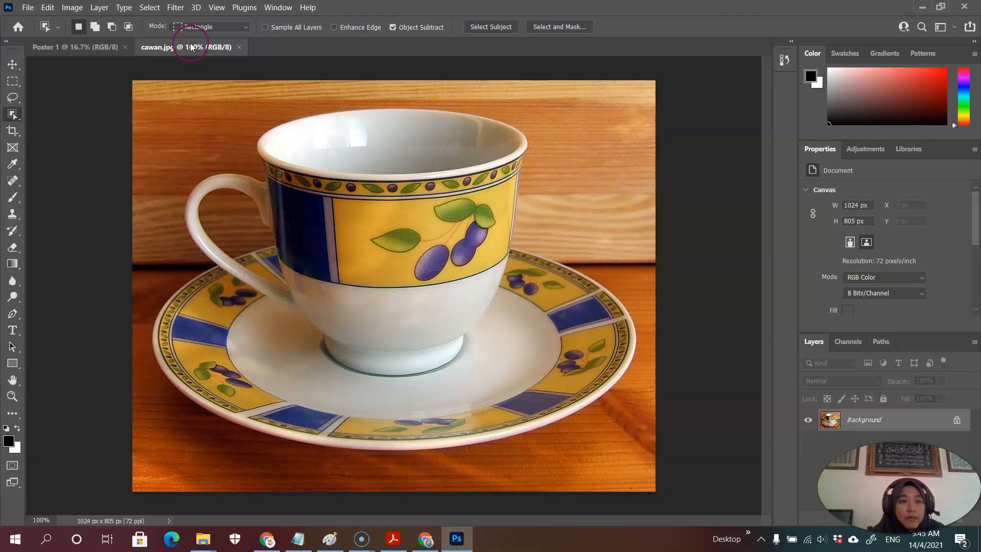
left_click(73, 8)
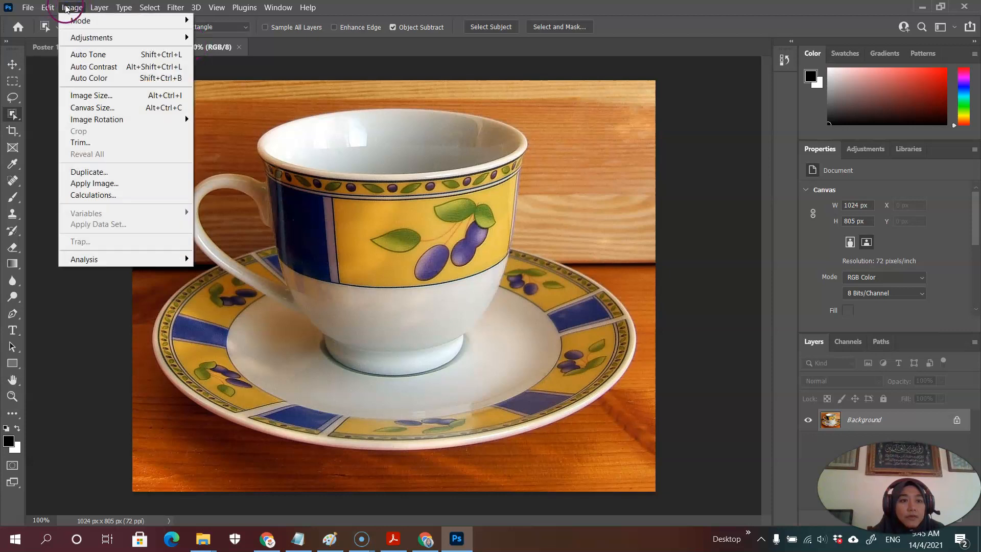
left_click(98, 8)
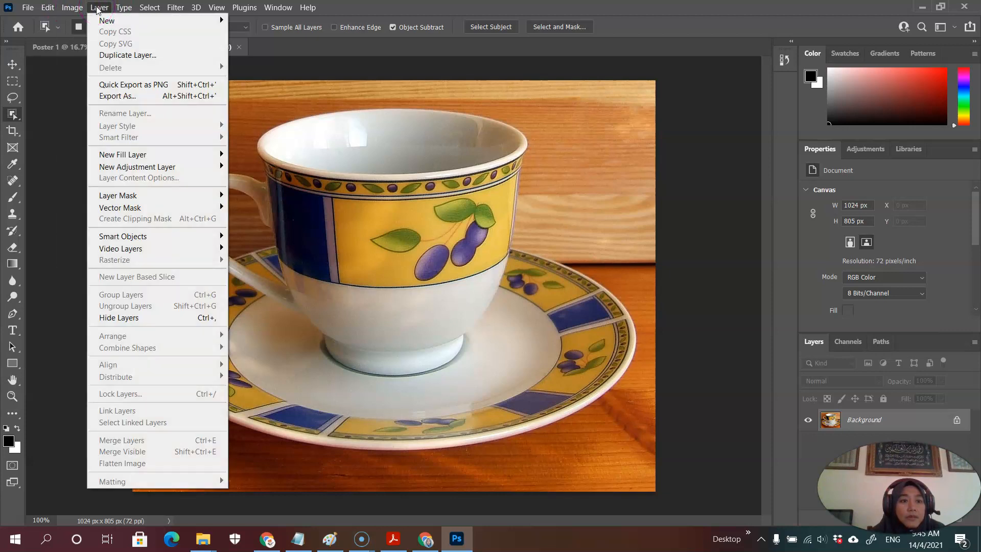
left_click(79, 106)
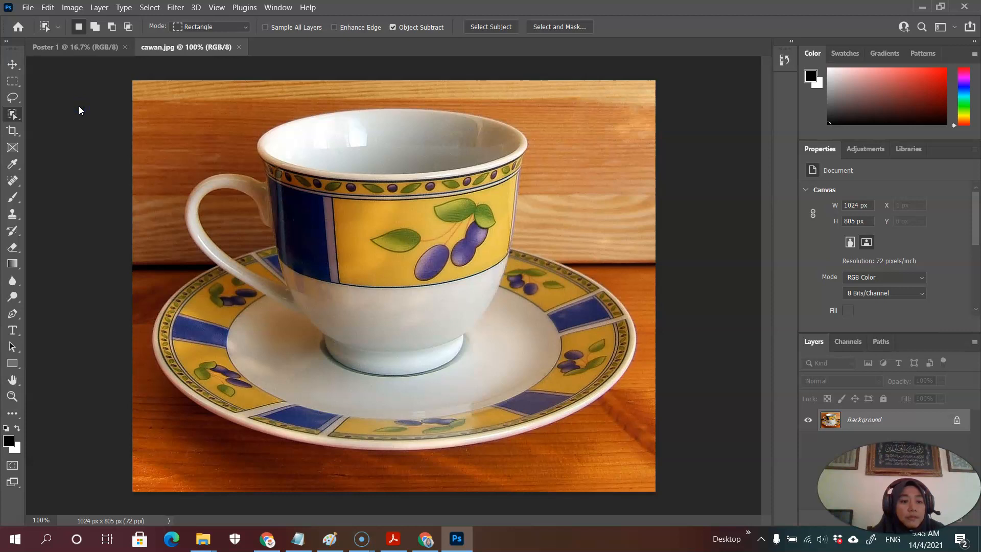
left_click(261, 158)
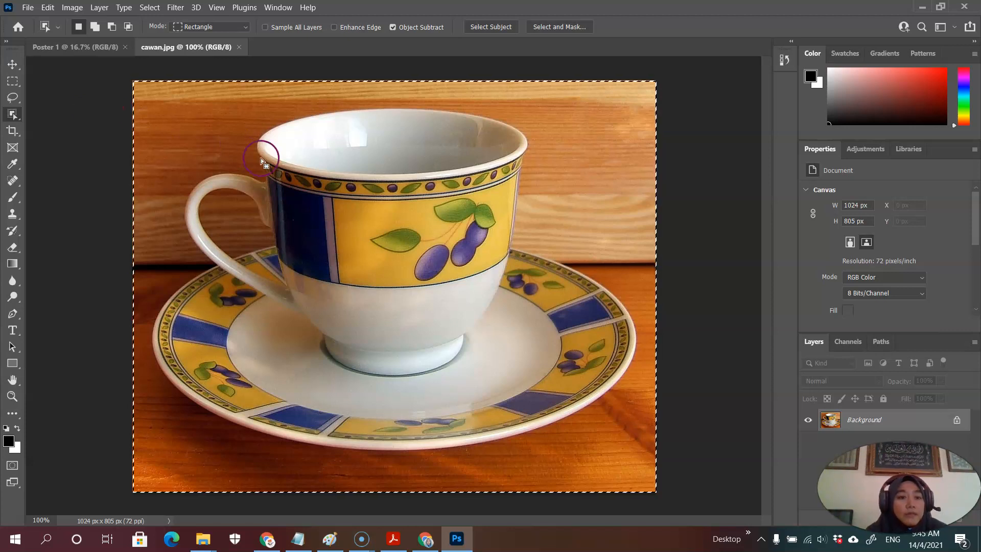
left_click(80, 11)
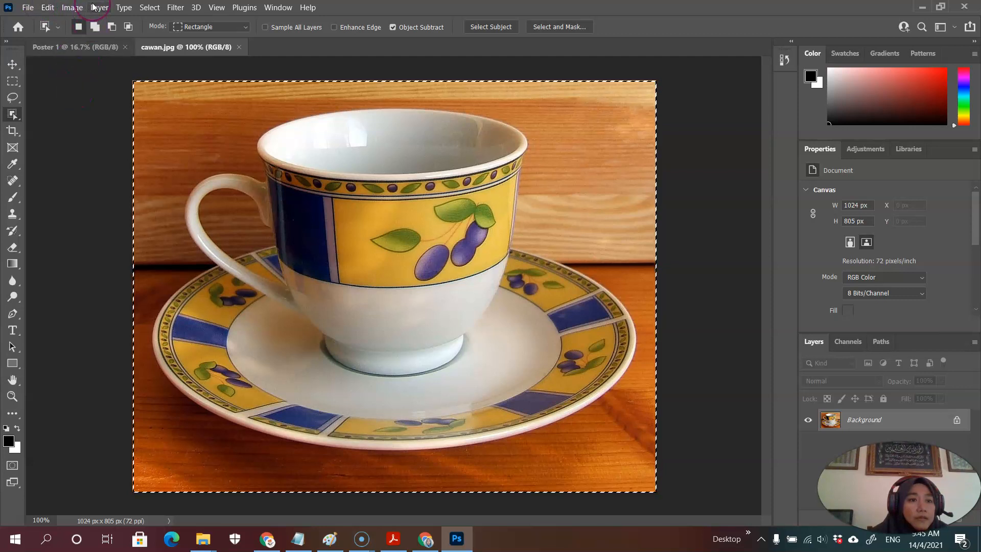
left_click(97, 7)
left_click(105, 20)
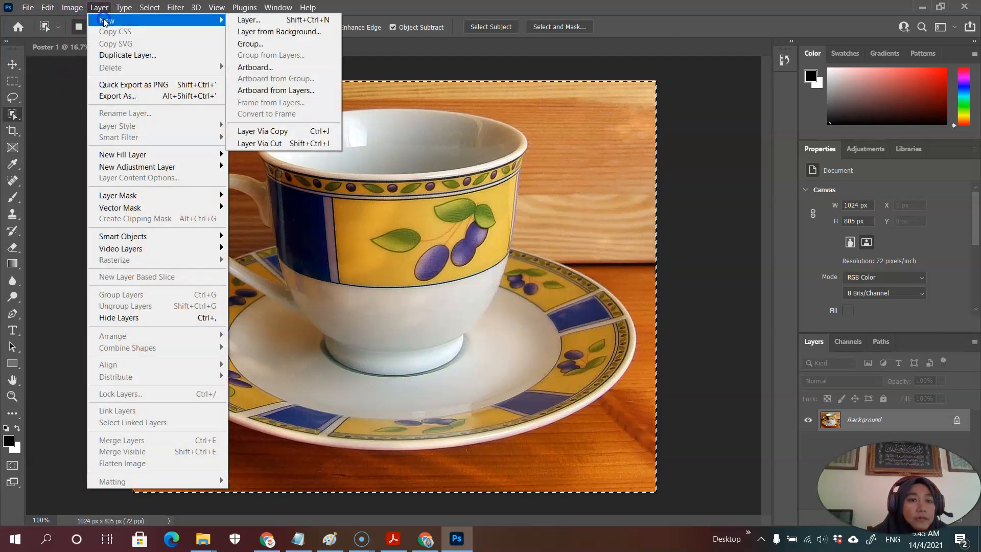
left_click(104, 21)
left_click(156, 8)
left_click(86, 113)
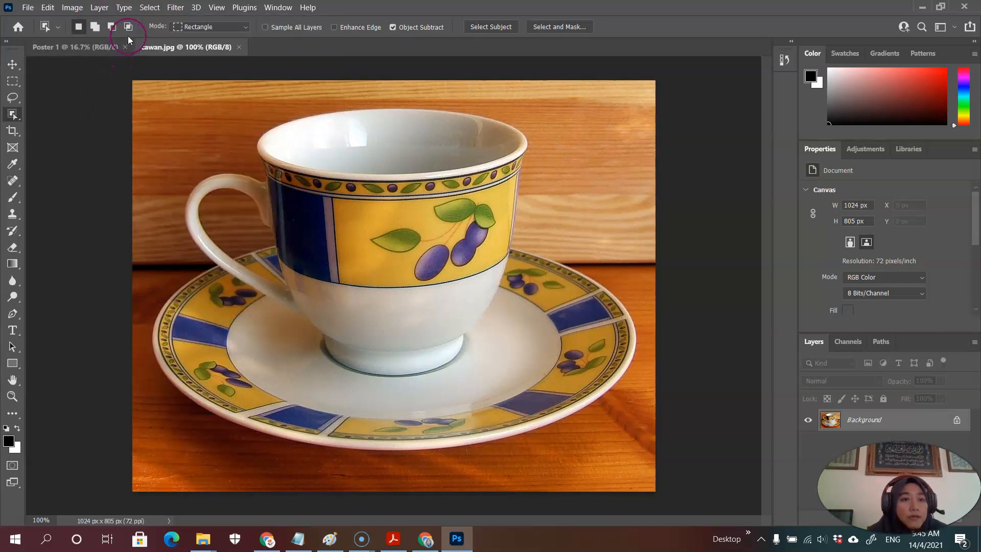
Select and copy the entire cawan.jpg image and paste it into the Poster 1 document.
left_click(146, 8)
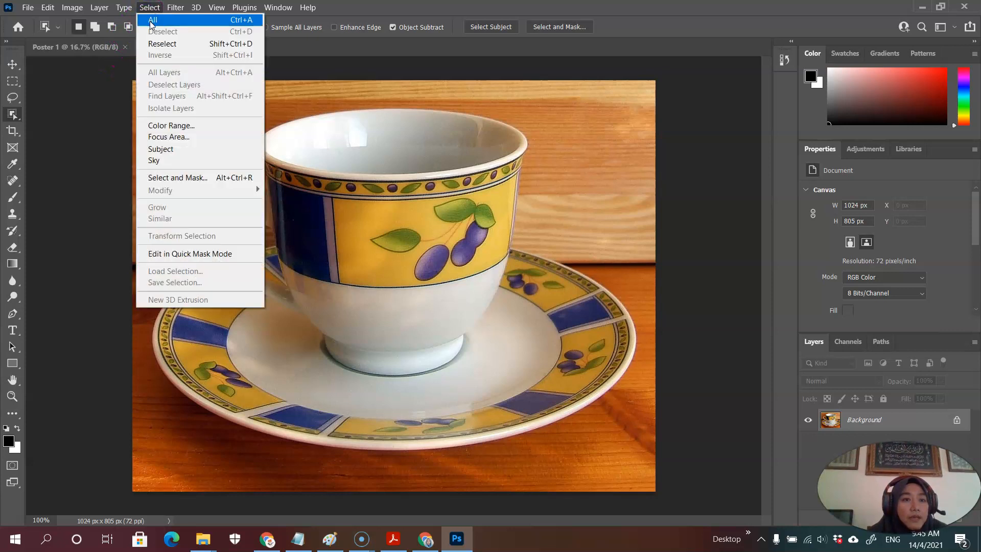
left_click(150, 20)
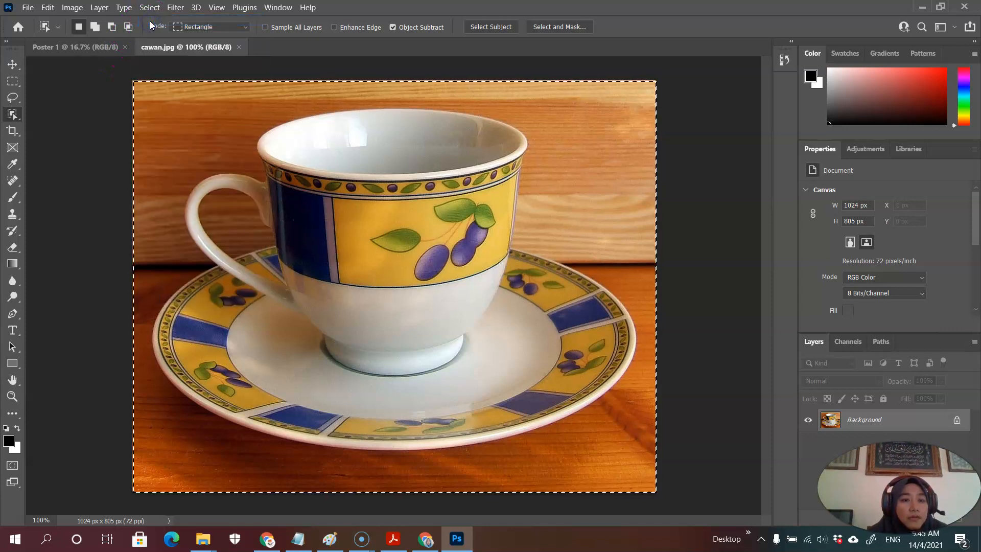
left_click(48, 7)
left_click(79, 90)
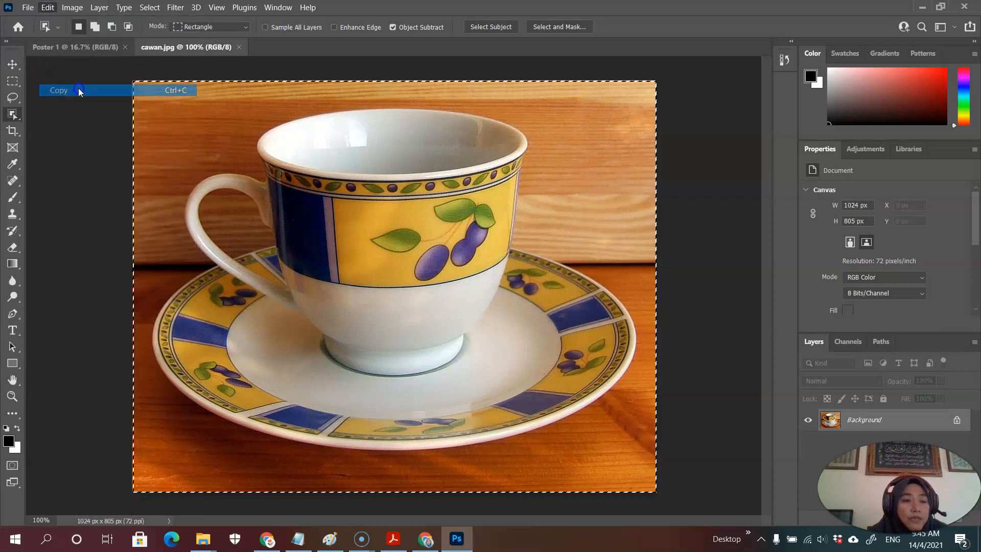
left_click(66, 46)
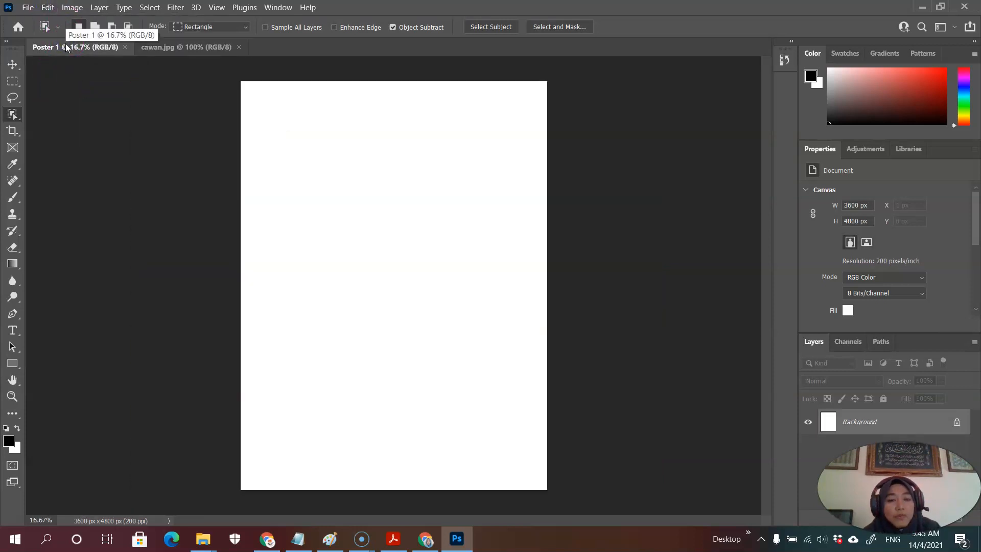
key("ctrl+v")
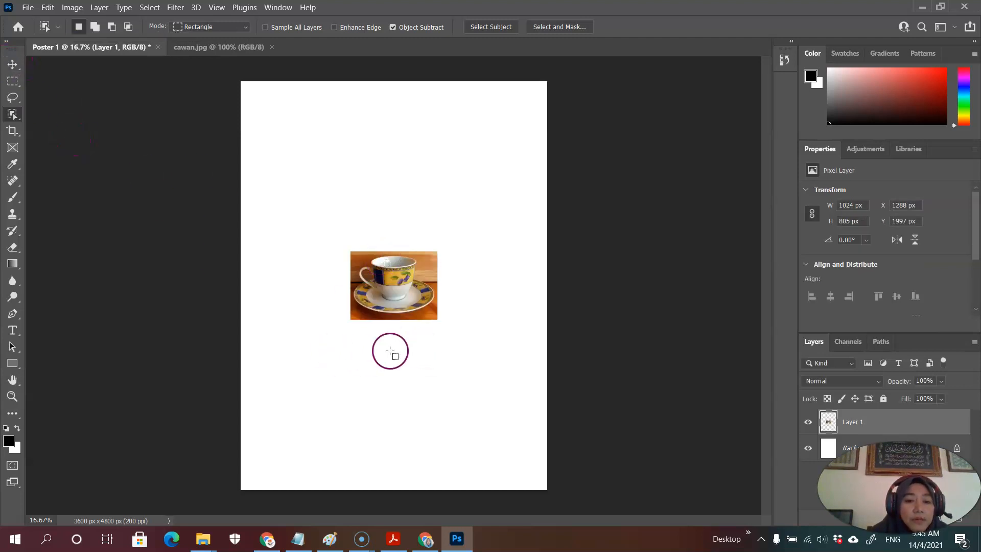
Move the pasted cup image with the Move tool to about X 980 px, Y 1805 px on the poster.
left_click(9, 64)
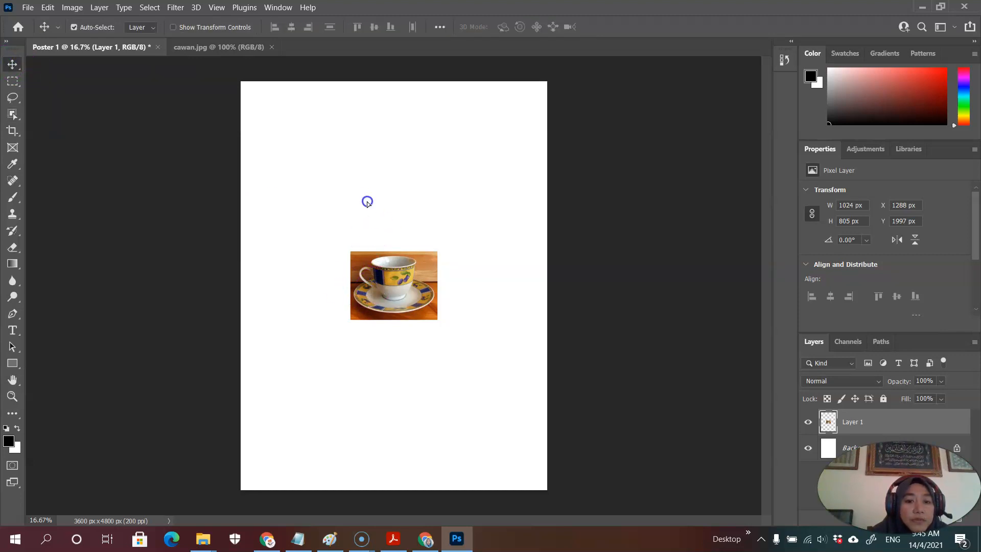
left_click_drag(394, 278, 358, 162)
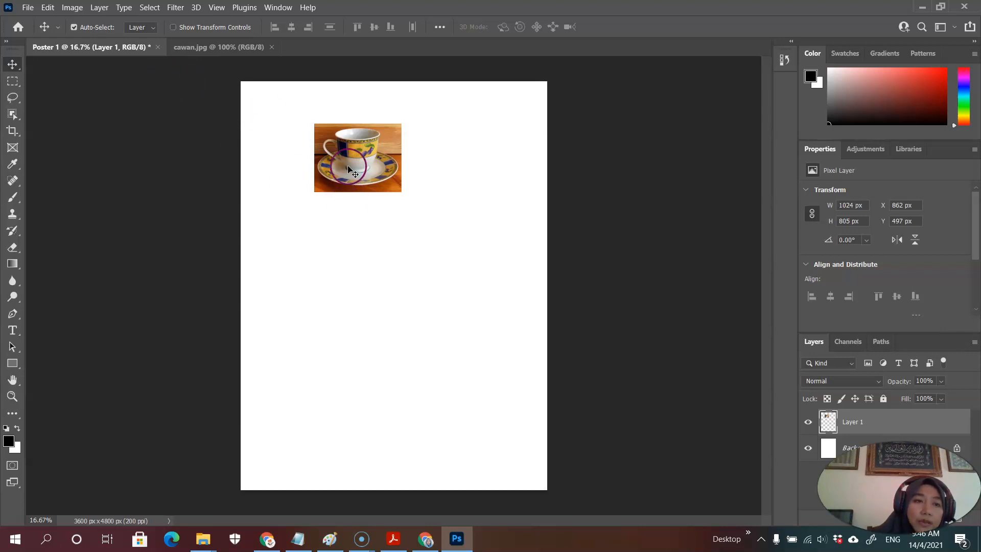
left_click_drag(357, 175, 356, 205)
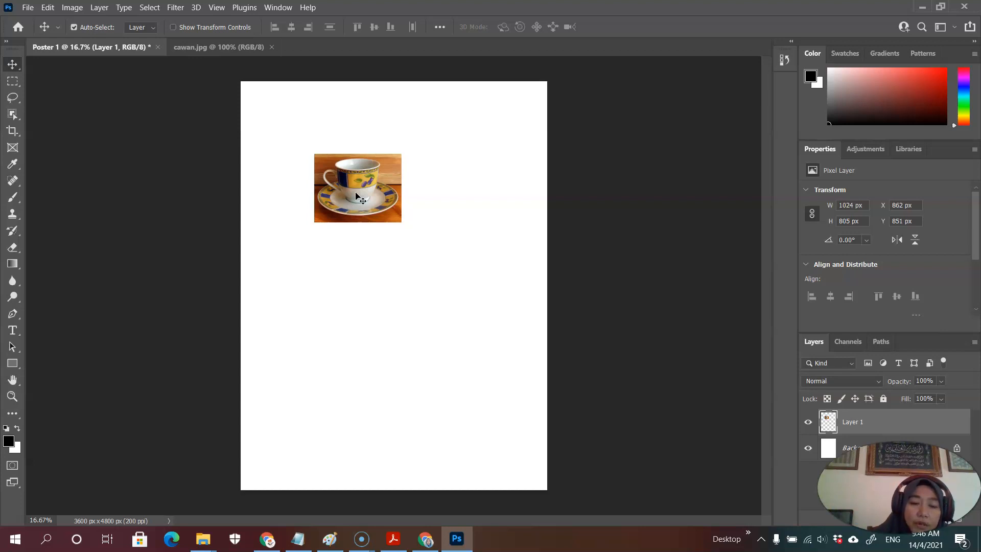
key("ctrl+plus")
key("ctrl+plus")
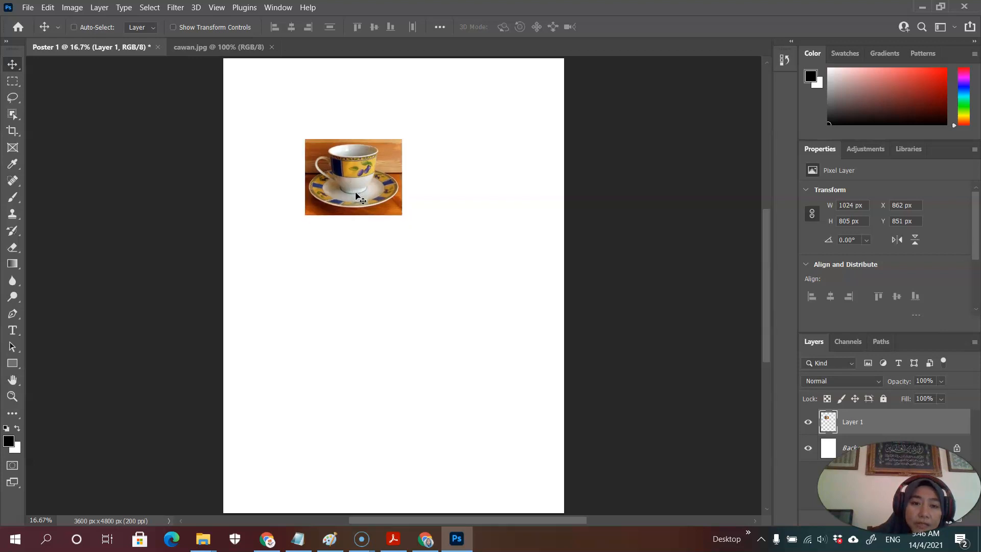
left_click(341, 138)
left_click_drag(341, 138, 341, 210)
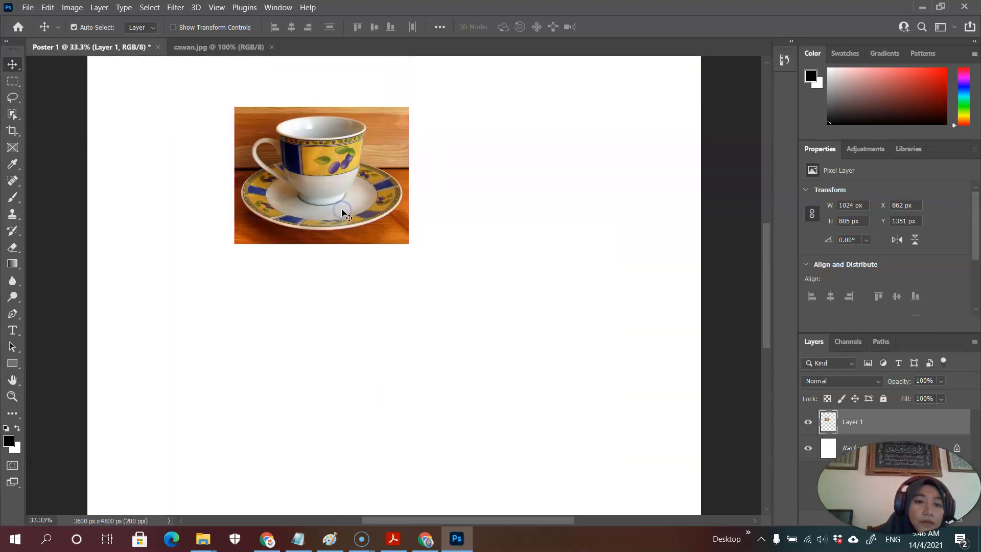
key("ctrl+plus")
left_click_drag(337, 142, 368, 257)
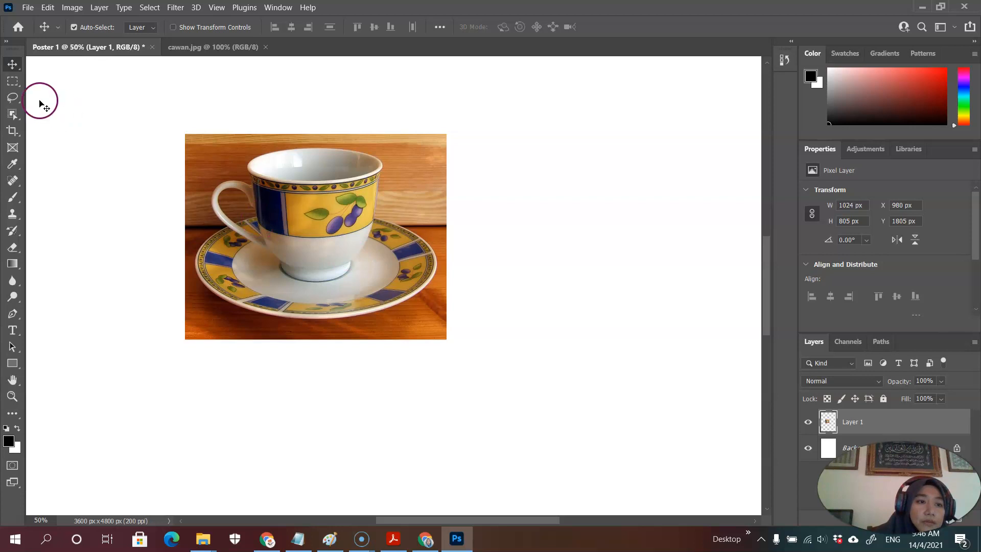
Outline the whole cup image with the Rectangular Marquee tool, about 1023 × 803 px, and clear the selection.
left_click(12, 84)
right_click(11, 85)
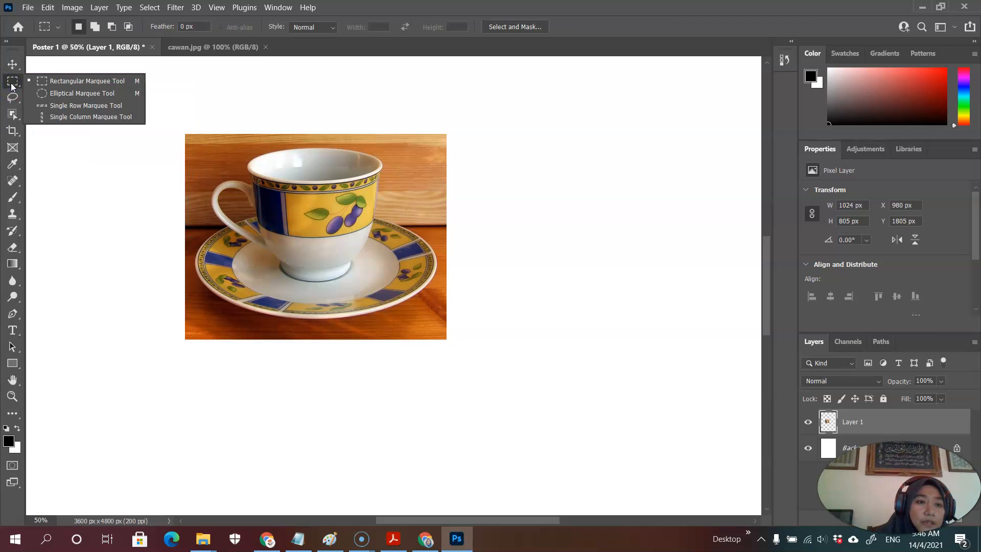
left_click(185, 133)
left_click_drag(185, 132, 446, 337)
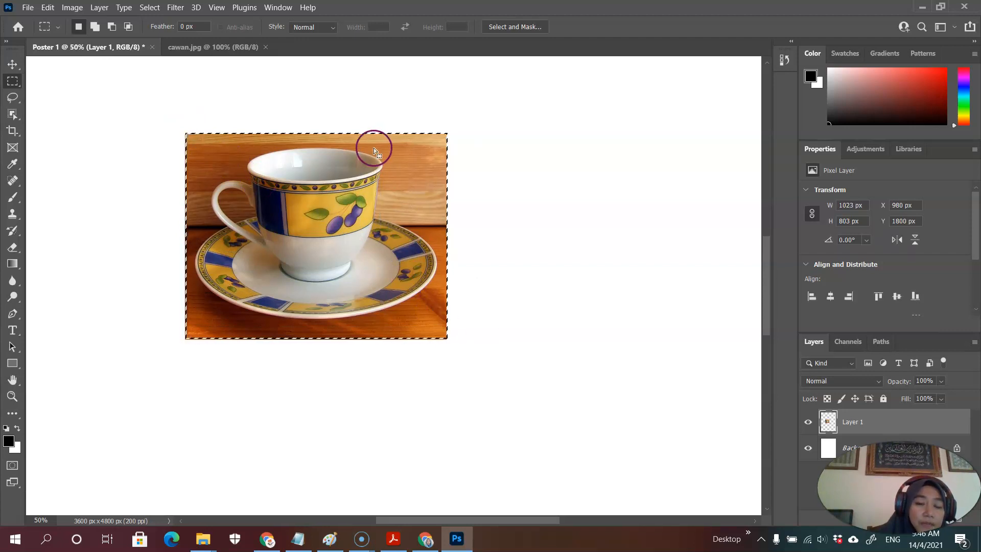
left_click(189, 139)
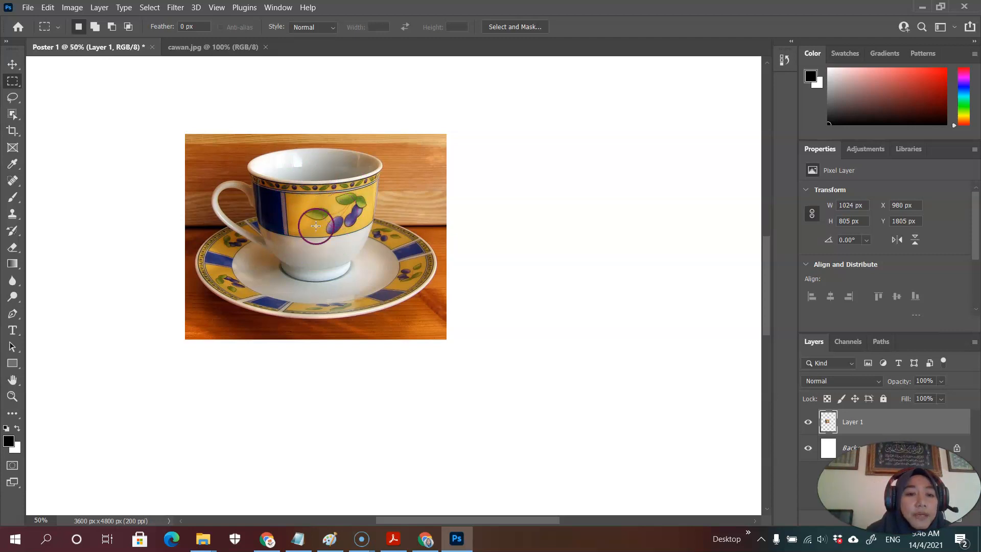
Make an elliptical marquee selection of about 727 × 737 px over the cup and saucer.
right_click(14, 84)
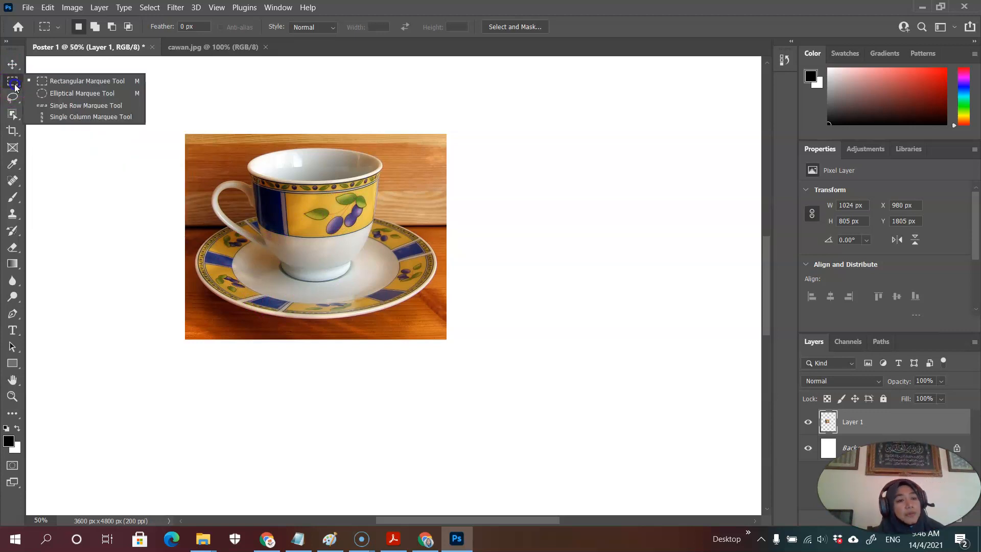
left_click(15, 87)
left_click(14, 82)
right_click(13, 82)
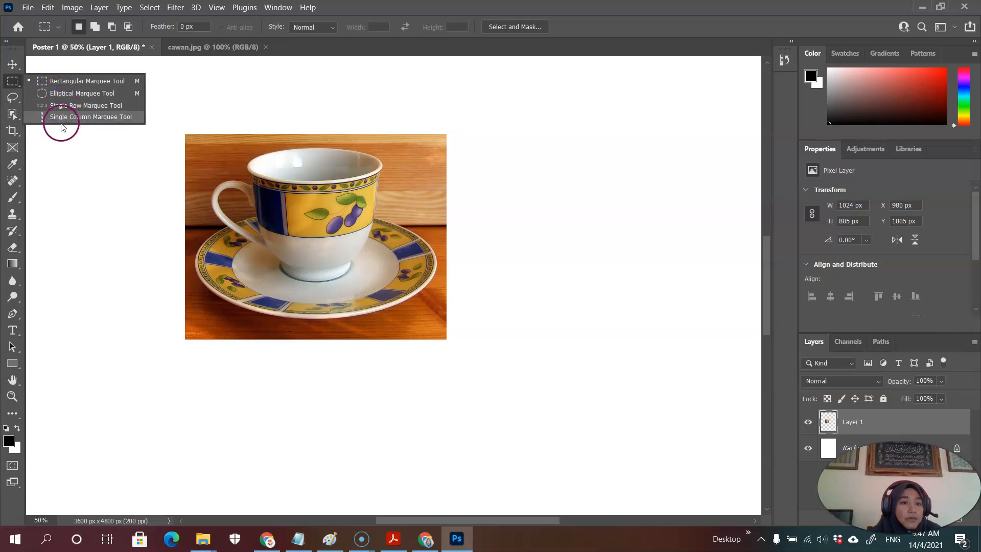
left_click(47, 95)
left_click_drag(220, 149, 404, 335)
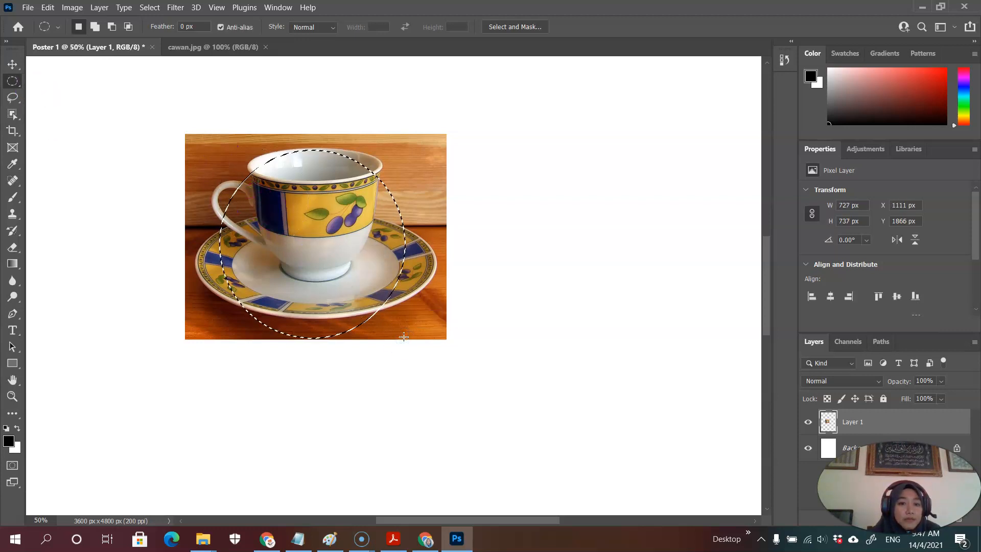
Select the cup and saucer with a freehand Lasso outline of about 984 × 786 px.
left_click(13, 97)
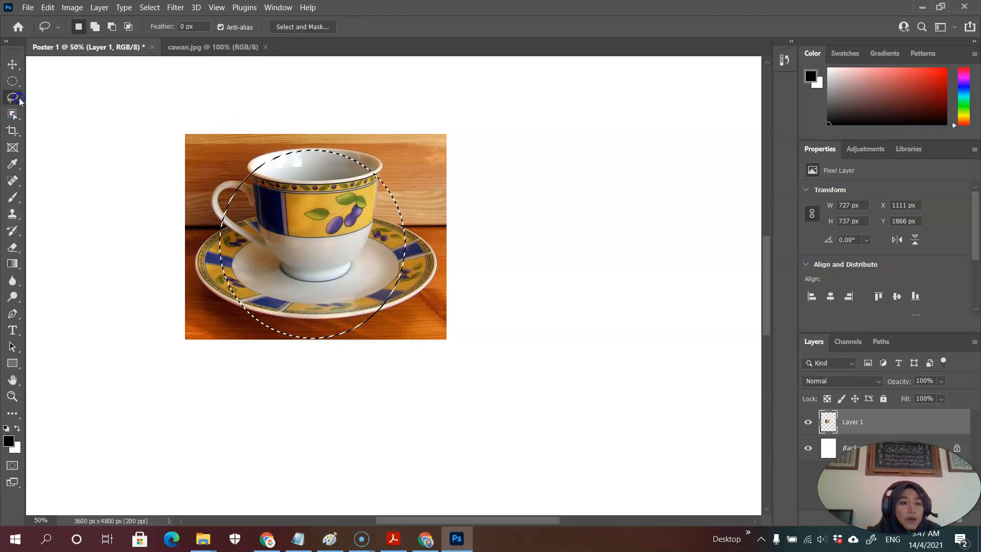
left_click(31, 102)
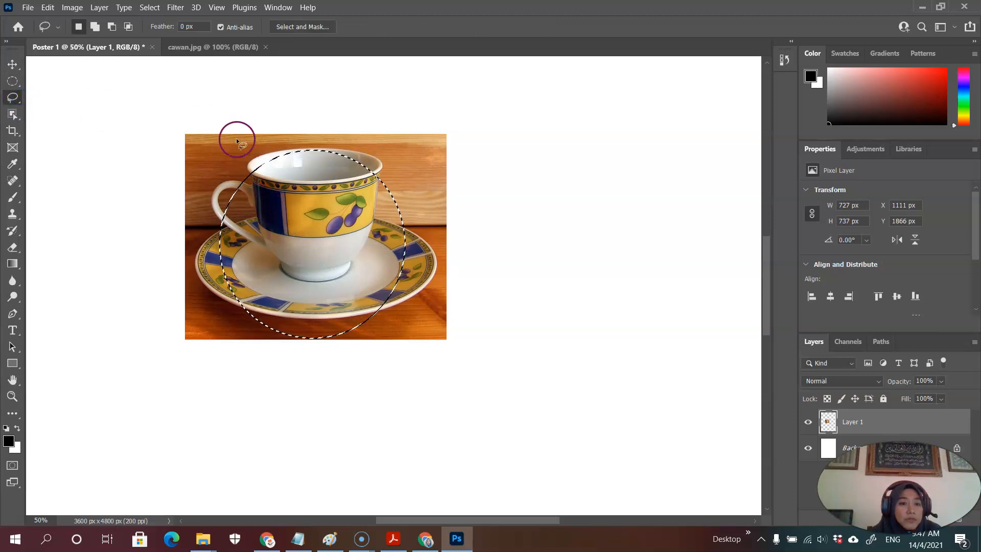
left_click_drag(234, 155, 214, 181)
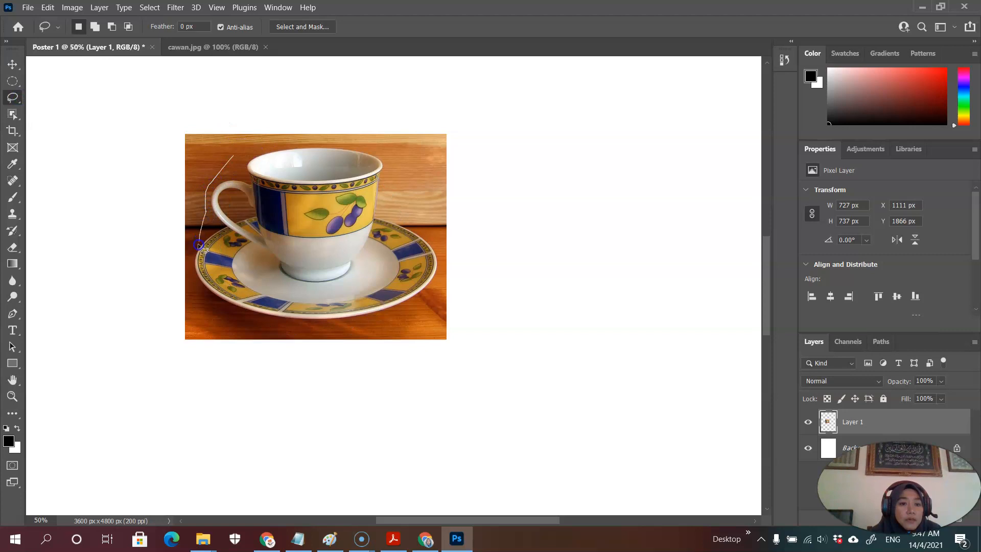
mouse_move(244, 326)
left_mouse_down()
mouse_move(304, 341)
mouse_move(350, 338)
mouse_move(401, 326)
mouse_move(421, 307)
left_mouse_up()
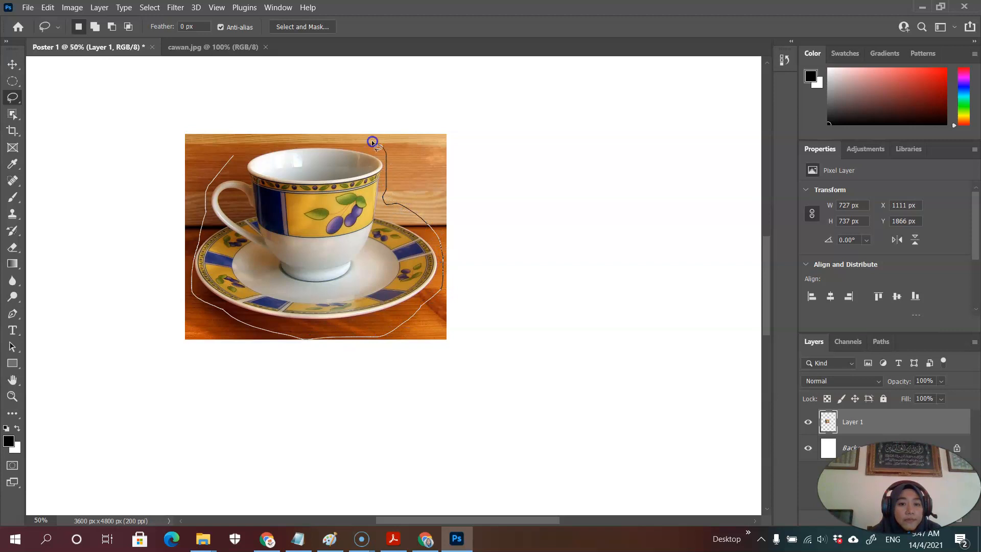
left_click_drag(232, 158, 231, 160)
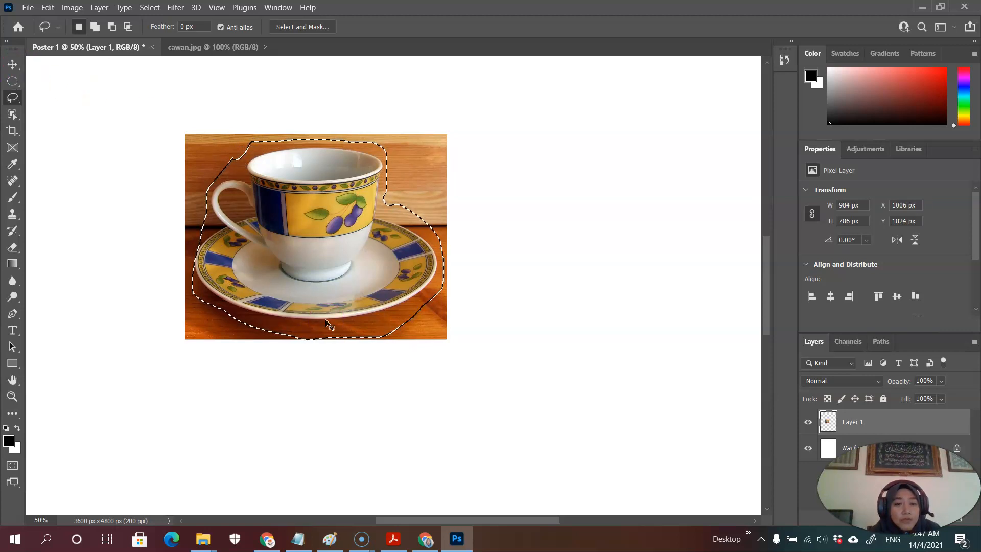
Copy the lassoed cup to a new layer and move the copy beside the original, to about X 2172 px, Y 1852 px.
key("ctrl+j")
left_click(13, 64)
left_click(358, 209)
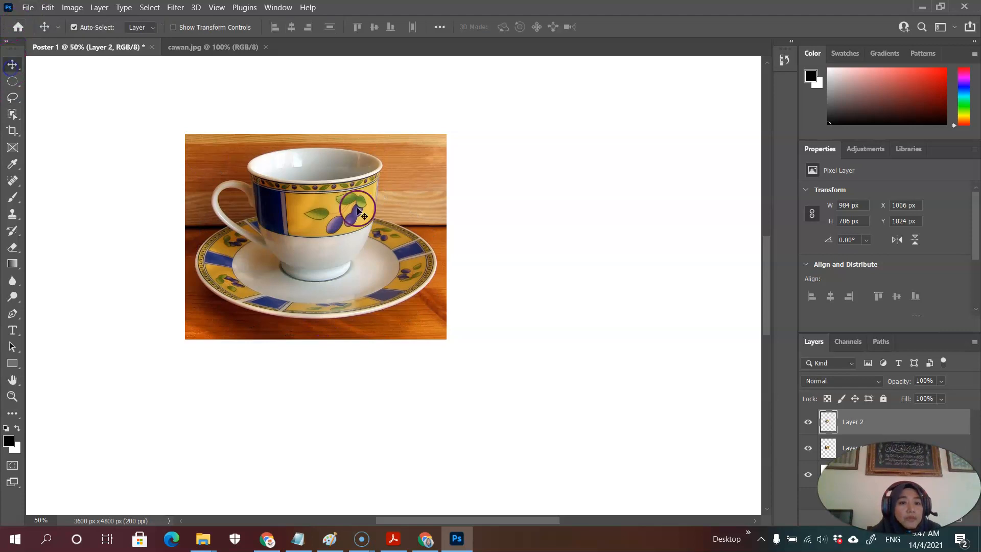
left_click_drag(357, 210, 666, 220)
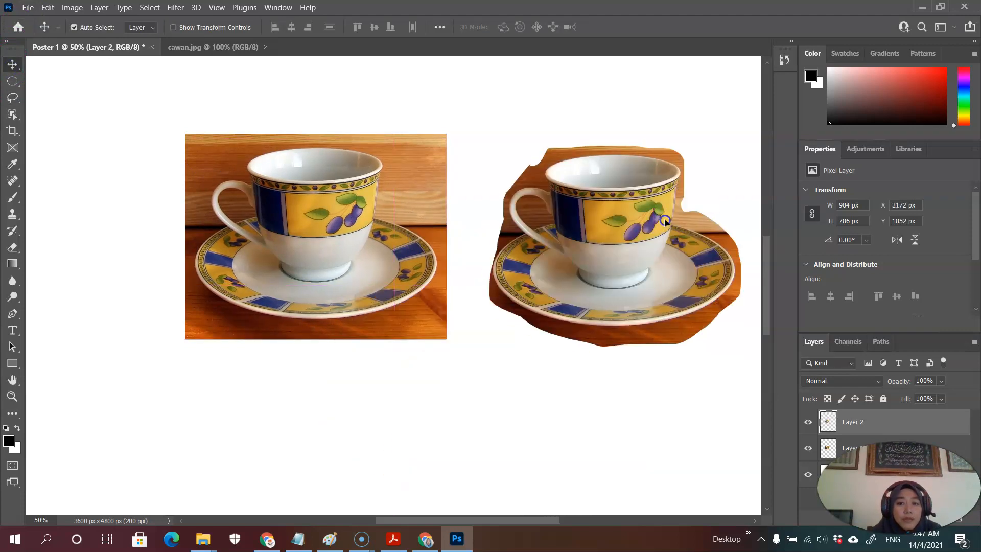
Try to select the cup in the original image with the Object Selection tool, using a region of about 643 × 715 px.
left_click(16, 120)
left_click(59, 114)
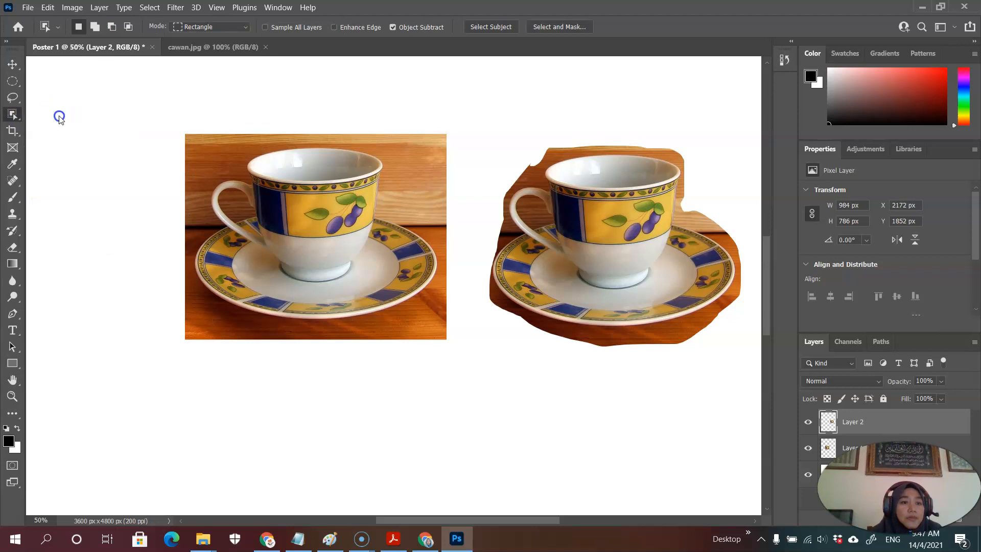
left_click_drag(224, 146, 388, 328)
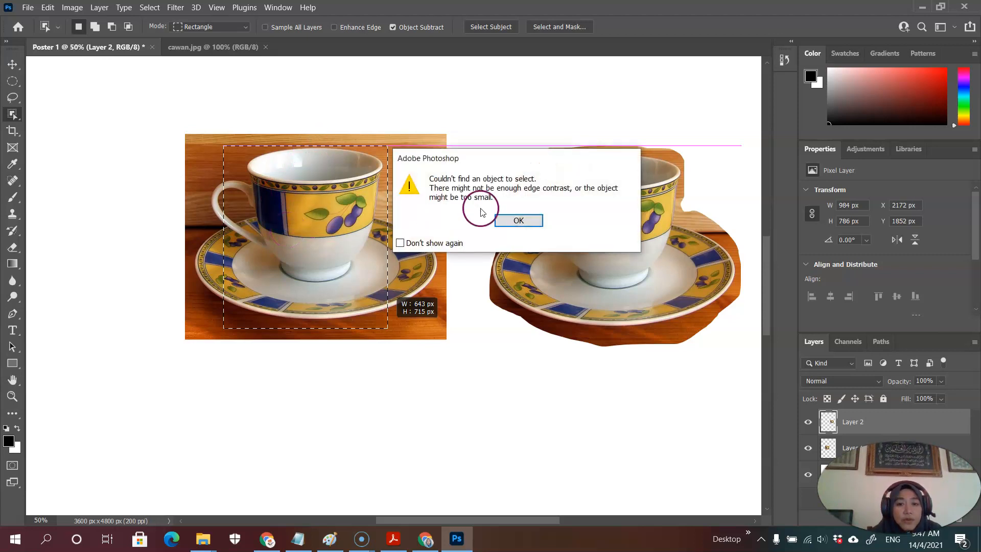
left_click(518, 220)
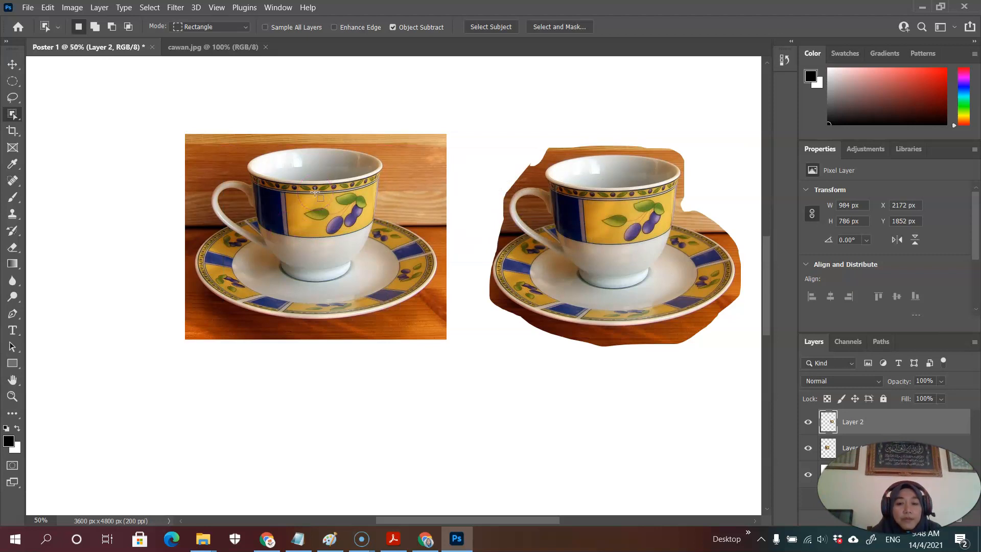
Move the original rectangular cup image on Layer 1 away from the cutout, to about X 680 px, Y 1643 px.
left_click(13, 64)
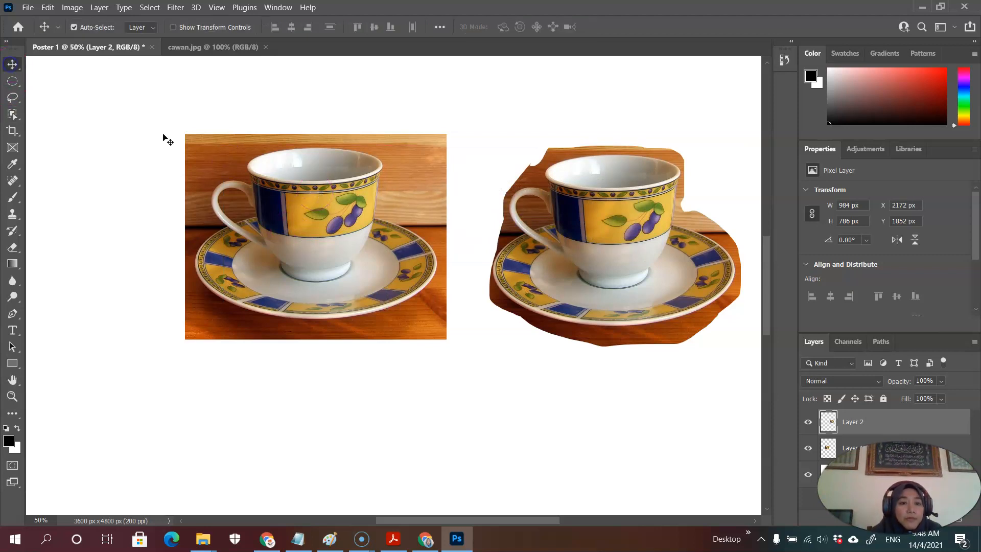
left_click(323, 226)
left_click_drag(323, 215, 271, 188)
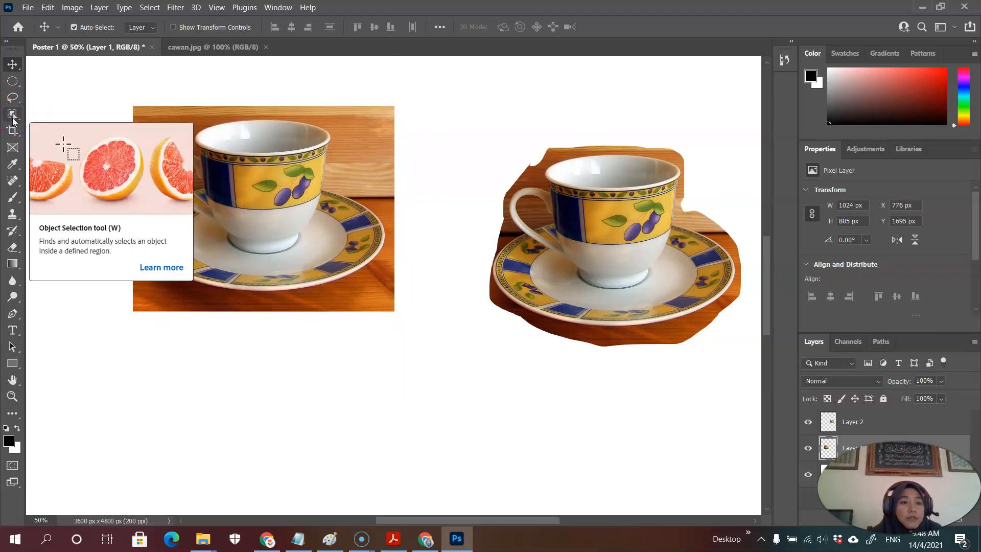
left_click(257, 177)
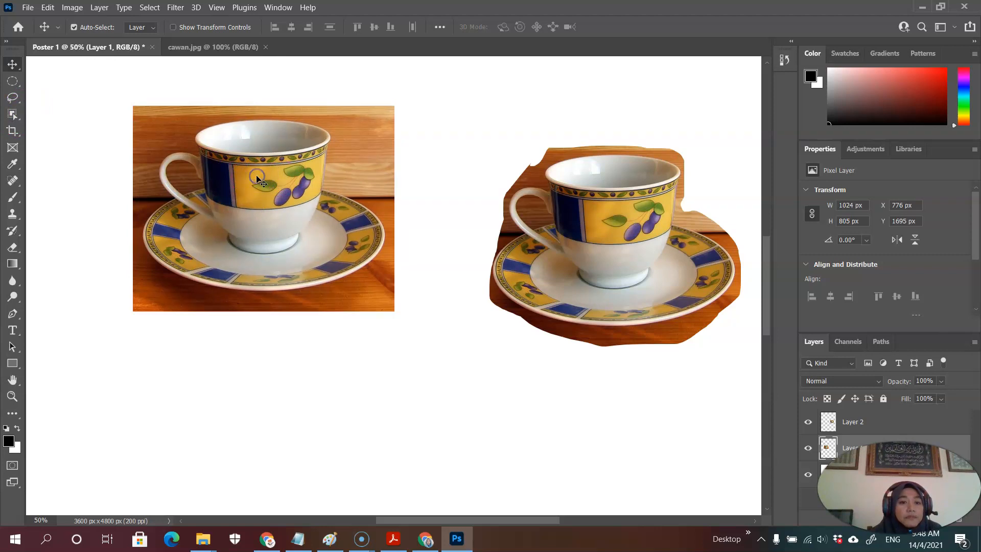
left_click_drag(222, 156, 193, 139)
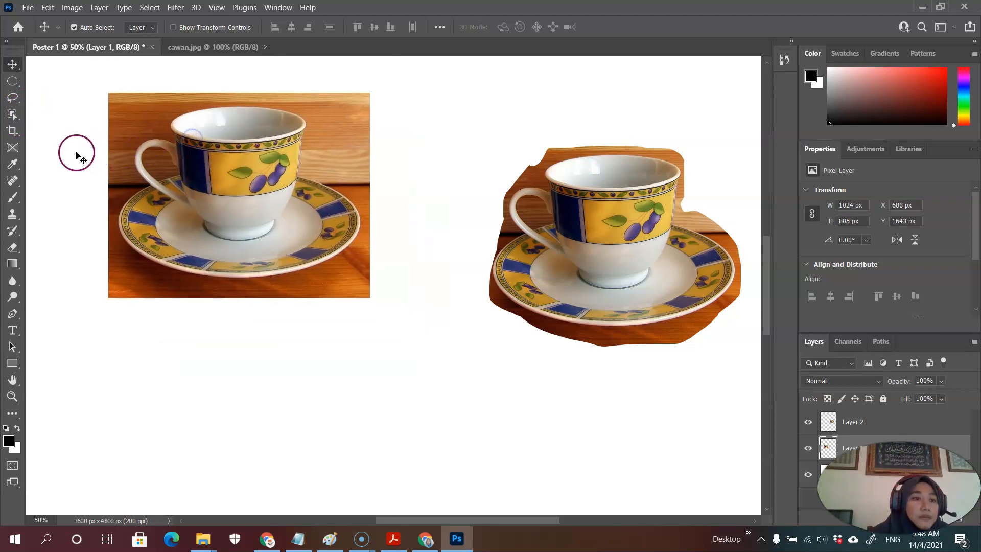
Select the cup body in the original image with the Object Selection tool, producing a selection of about 532 × 525 px.
left_click(14, 115)
left_click_drag(190, 141, 257, 210)
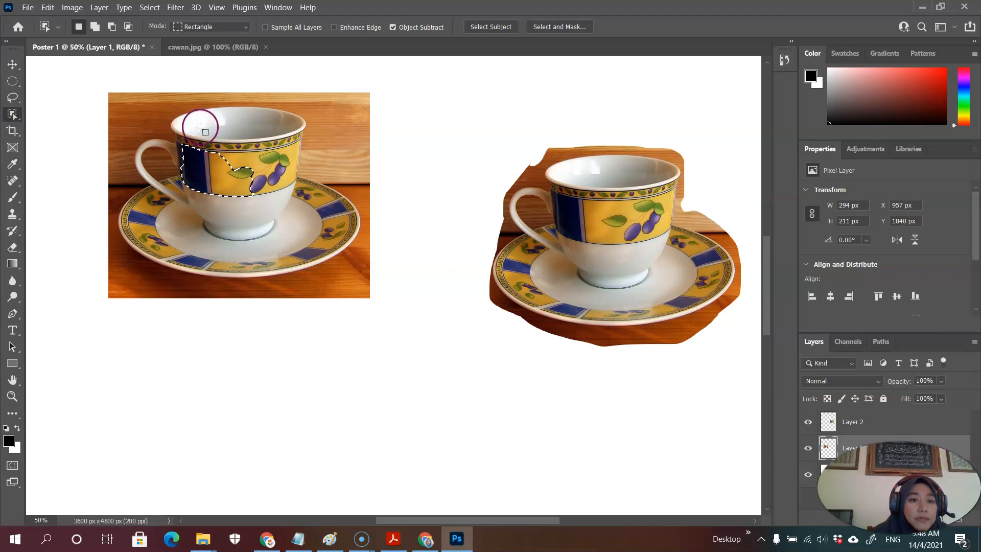
left_click_drag(190, 116, 309, 228)
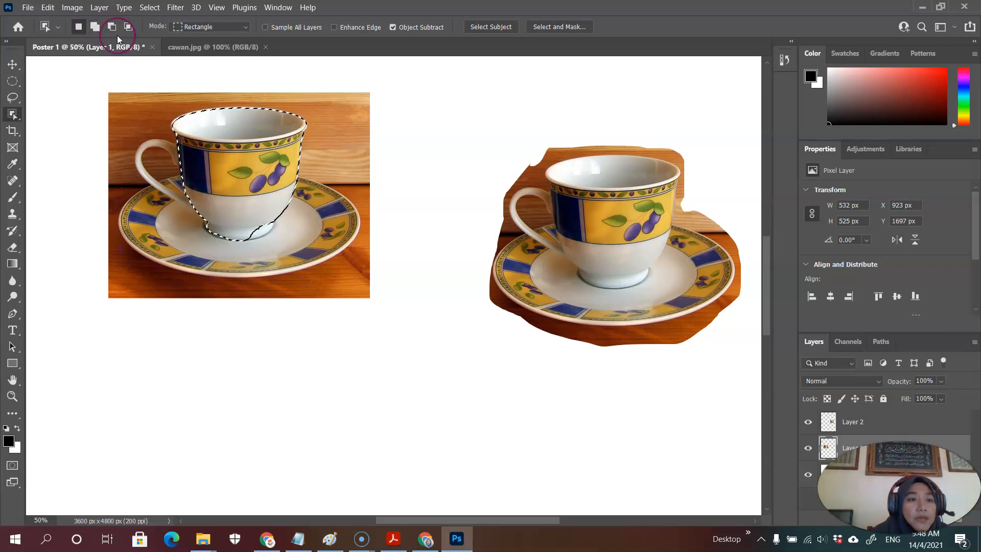
Switch Object Selection to Add to selection and add the cup's handle and parts of the saucer to the selection.
left_click(95, 28)
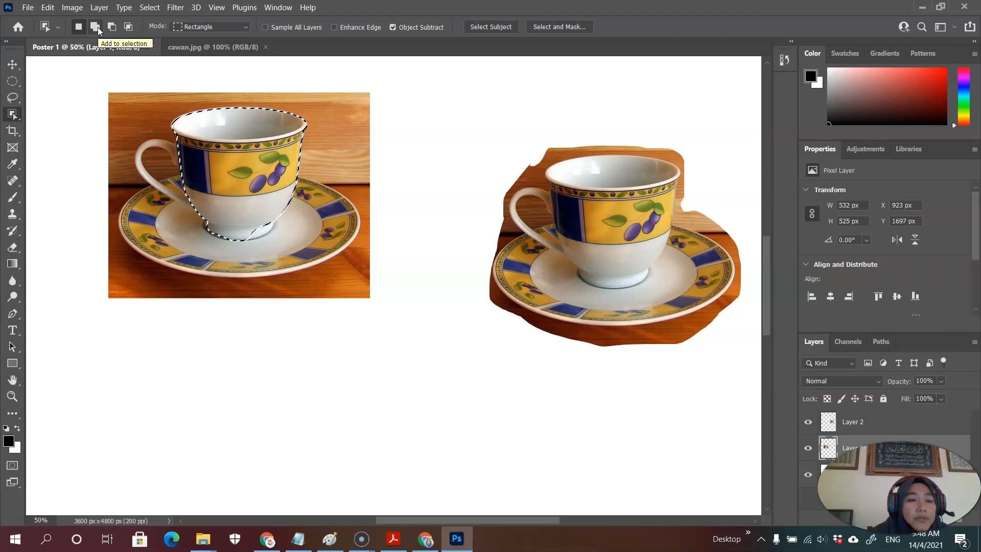
left_click(576, 12)
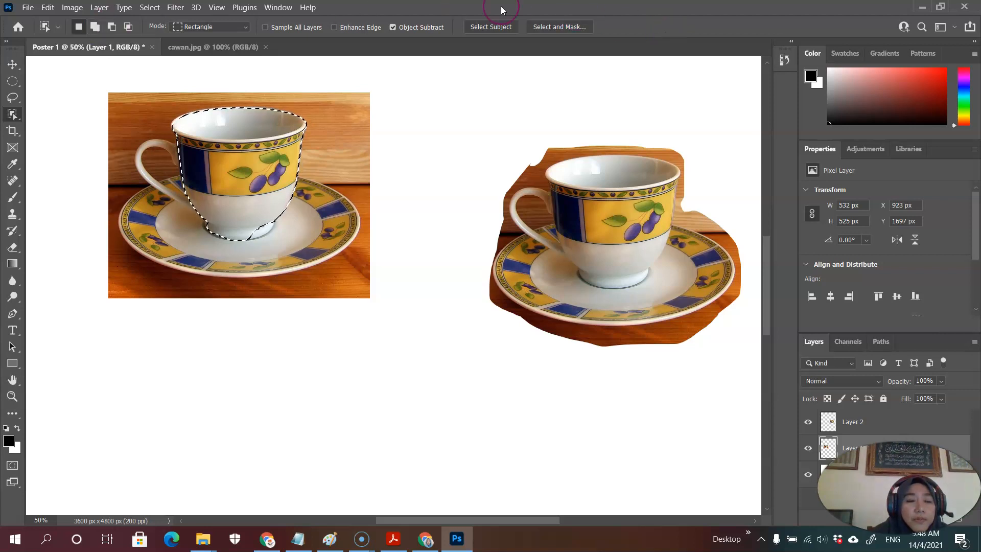
left_click(94, 27)
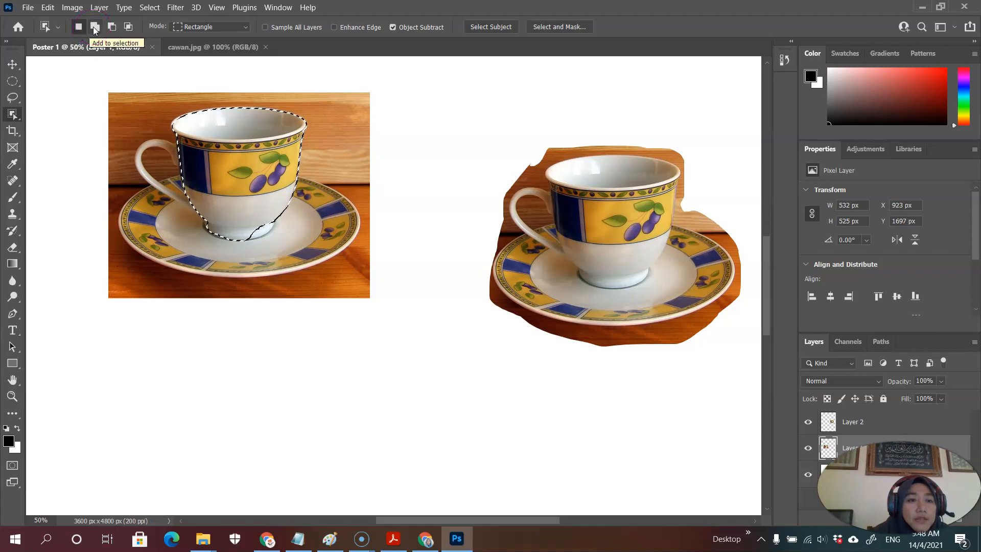
left_click(112, 30)
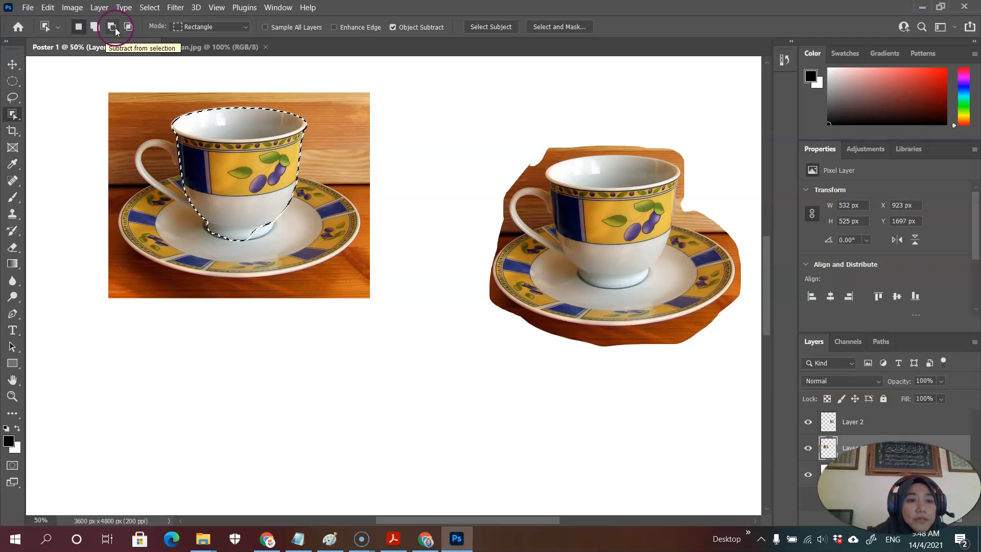
left_click(130, 29)
left_click(96, 27)
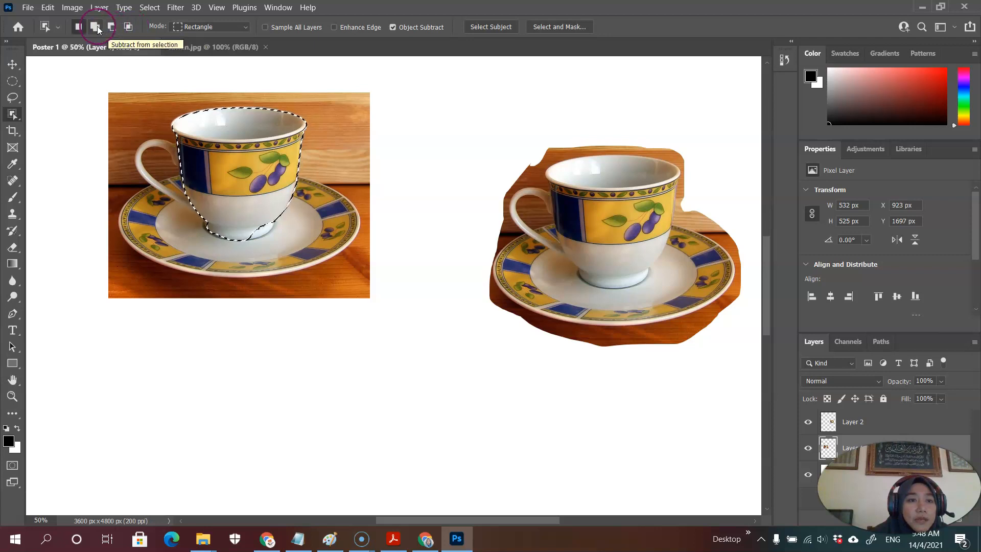
left_click(97, 27)
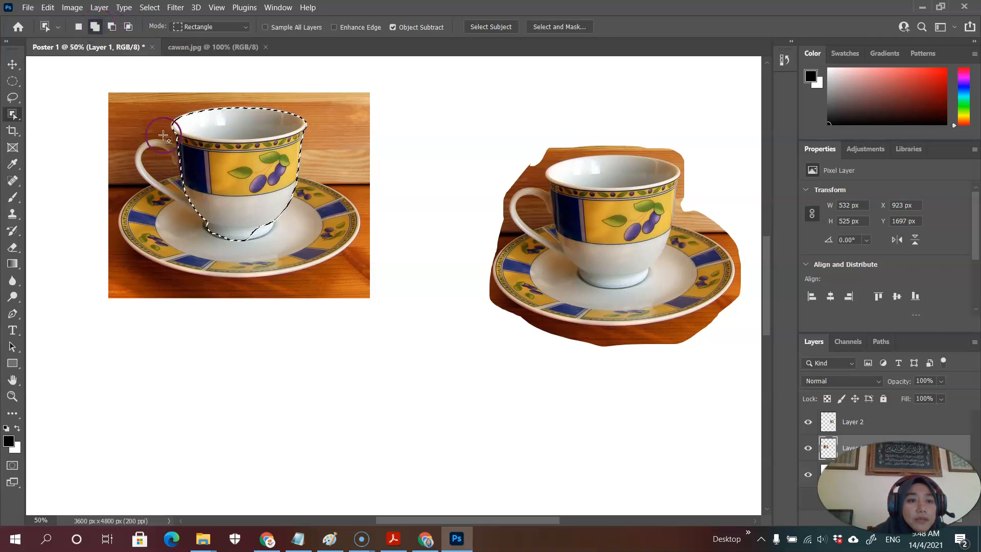
left_click_drag(261, 267, 341, 223)
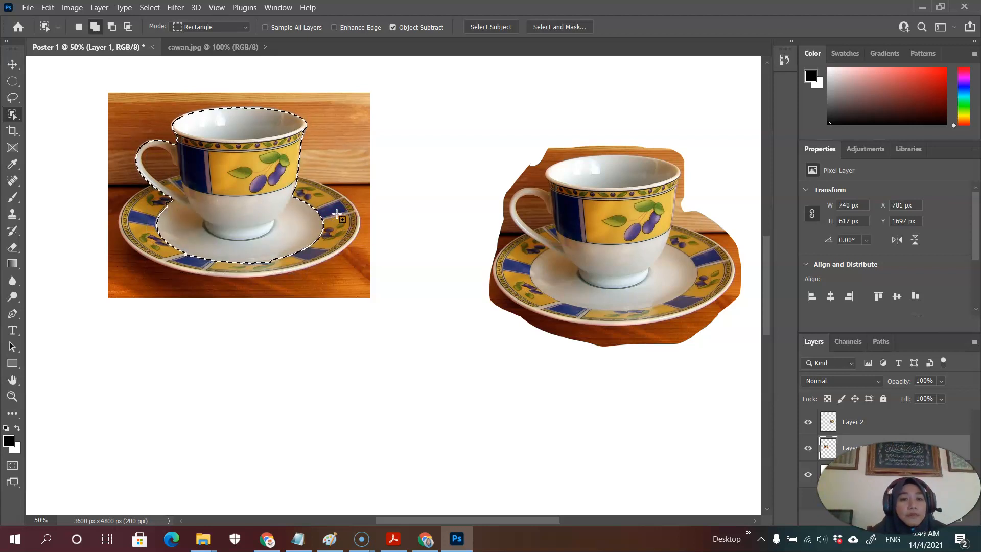
left_click_drag(306, 184, 332, 222)
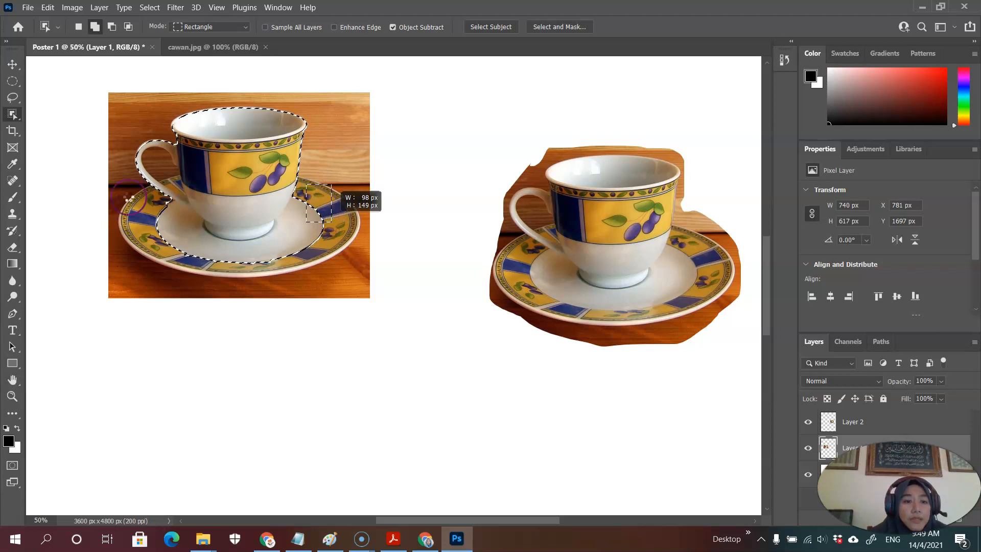
left_click_drag(139, 195, 145, 252)
left_click_drag(142, 213, 141, 211)
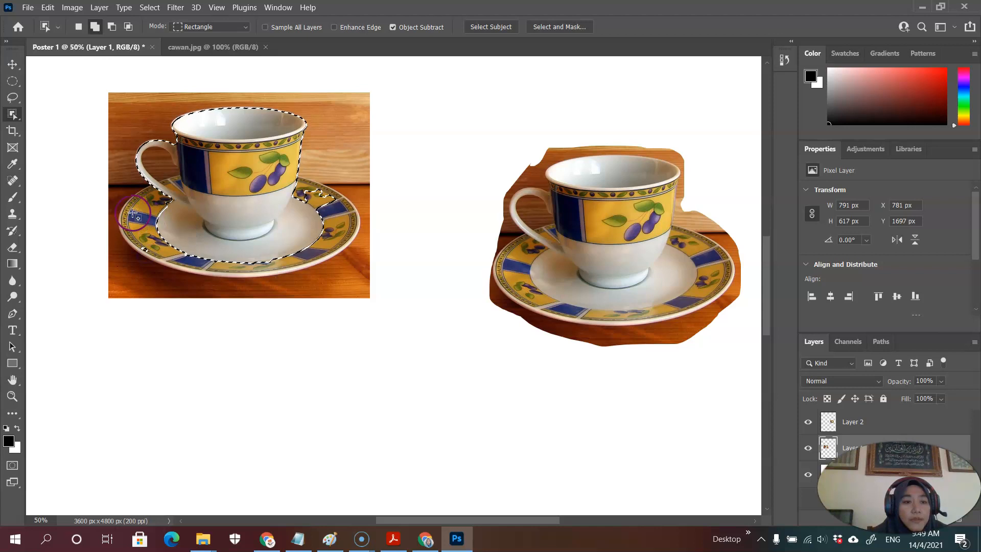
Select the yellow patch beside the handle on the saucer's rim with the Magic Wand and set Add to selection mode.
left_click(16, 121)
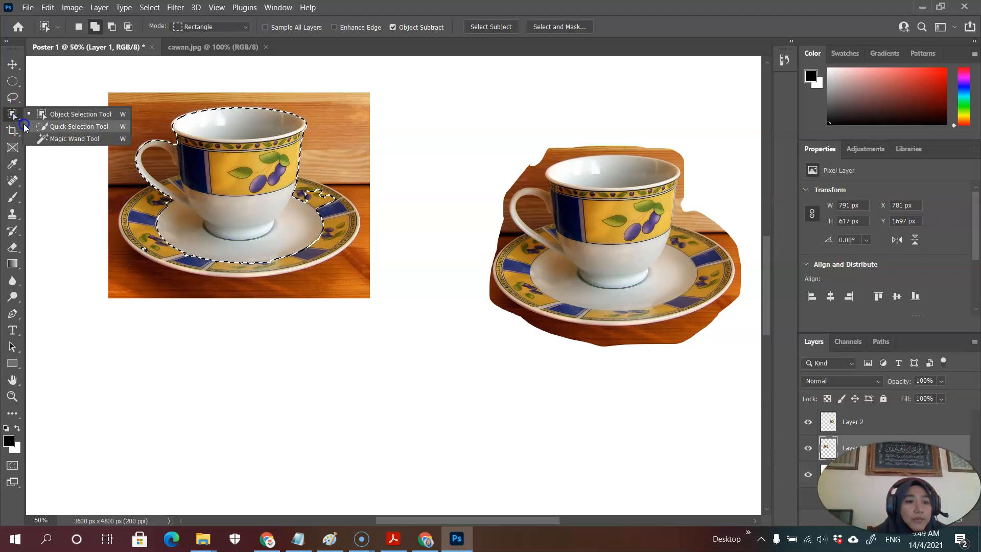
left_click(53, 138)
left_click(146, 210)
left_click(105, 54)
left_click(94, 29)
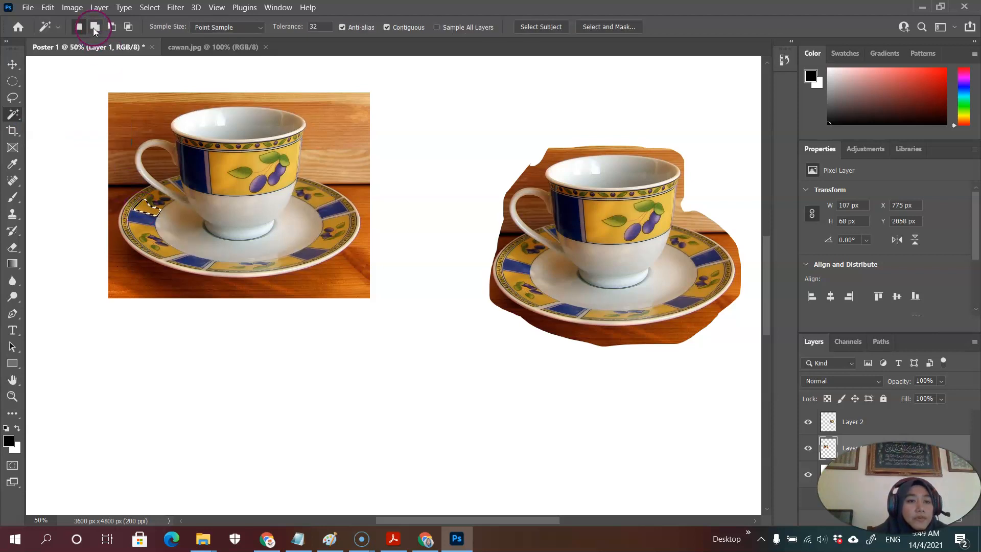
left_click(148, 200)
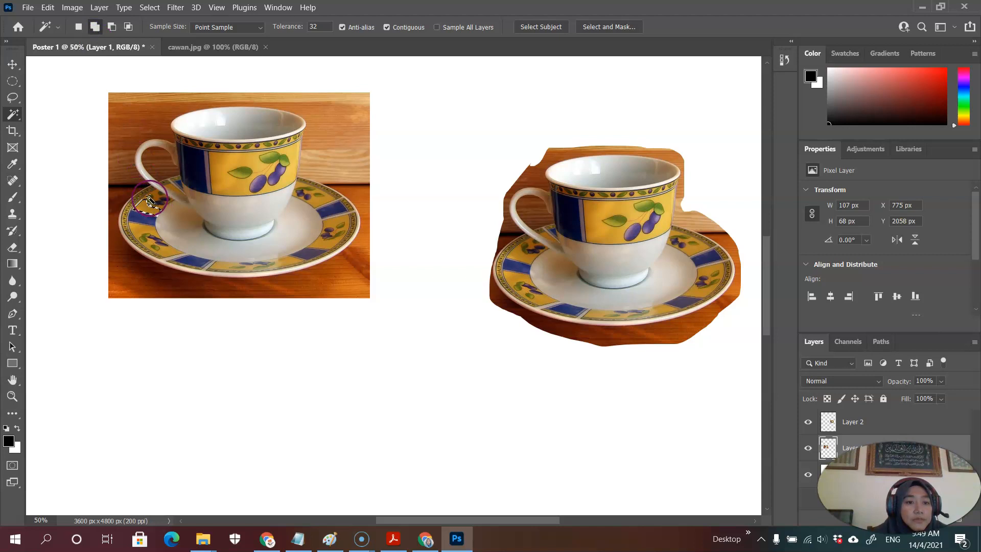
Add the cup's yellow panel, part of its inner wall and several patches of the saucer's rim with the Magic Wand.
left_click(208, 133)
left_click(263, 134)
left_click(321, 210)
left_click(310, 194)
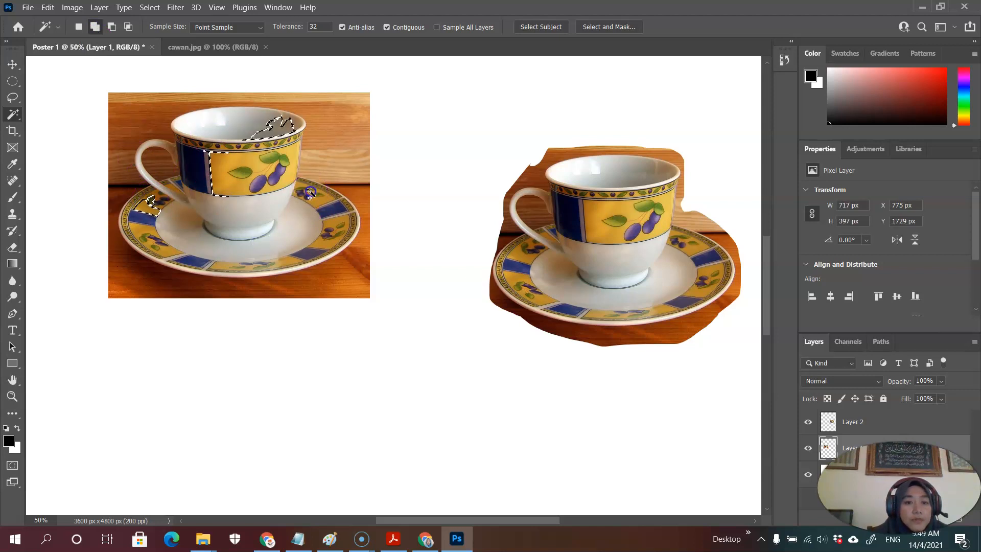
left_click(208, 230)
left_click(131, 219)
left_click(337, 248)
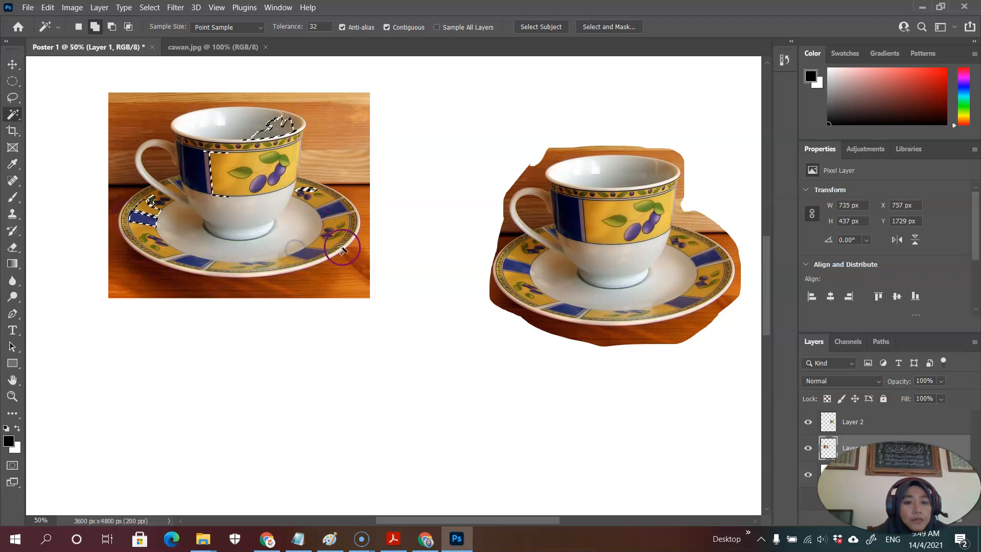
Extend the Magic Wand selection over the remaining white areas of the cup's interior.
left_click(245, 134)
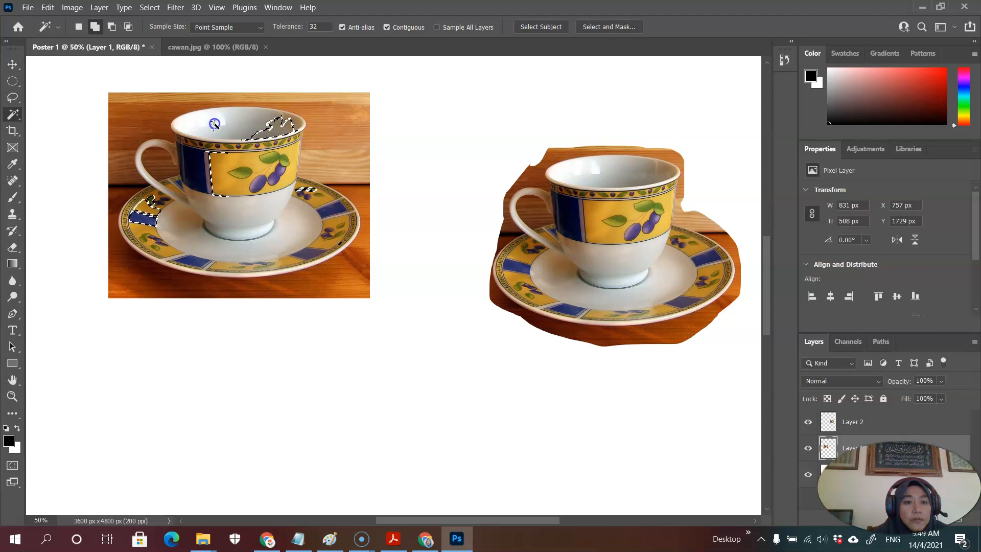
left_click(241, 128)
left_click(292, 125)
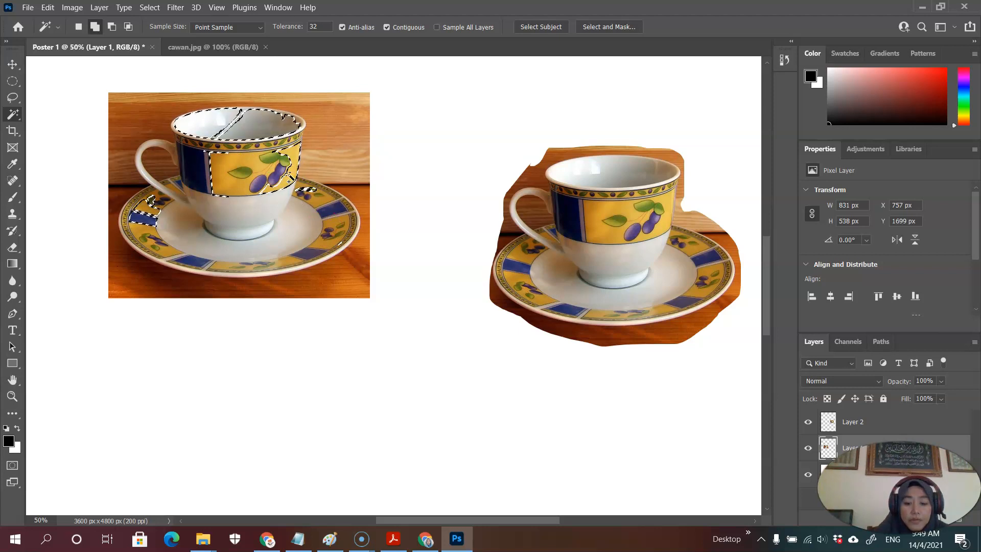
Add parts of the saucer and its patterned rim to the existing selection with the Object Selection tool at 66.7% zoom.
key("ctrl+plus")
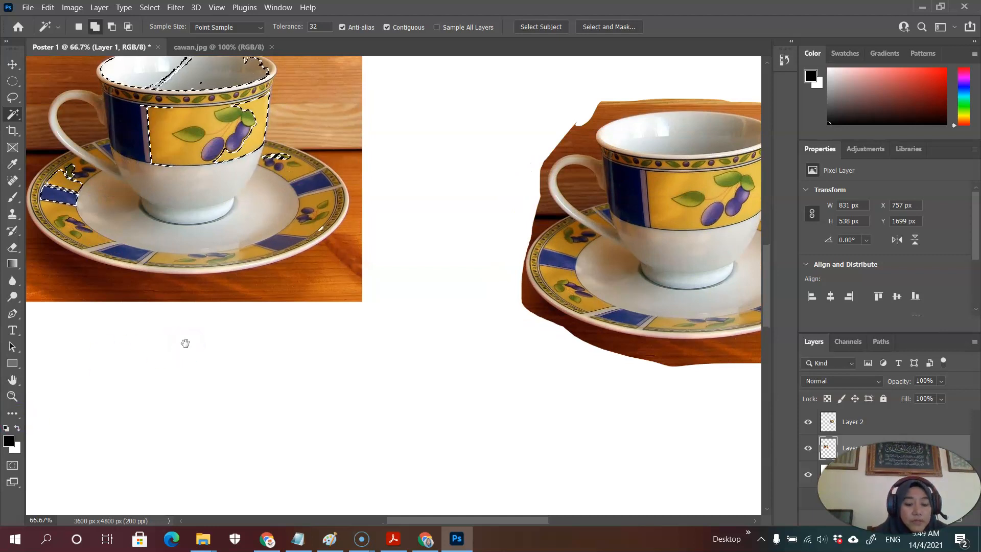
left_click(250, 294)
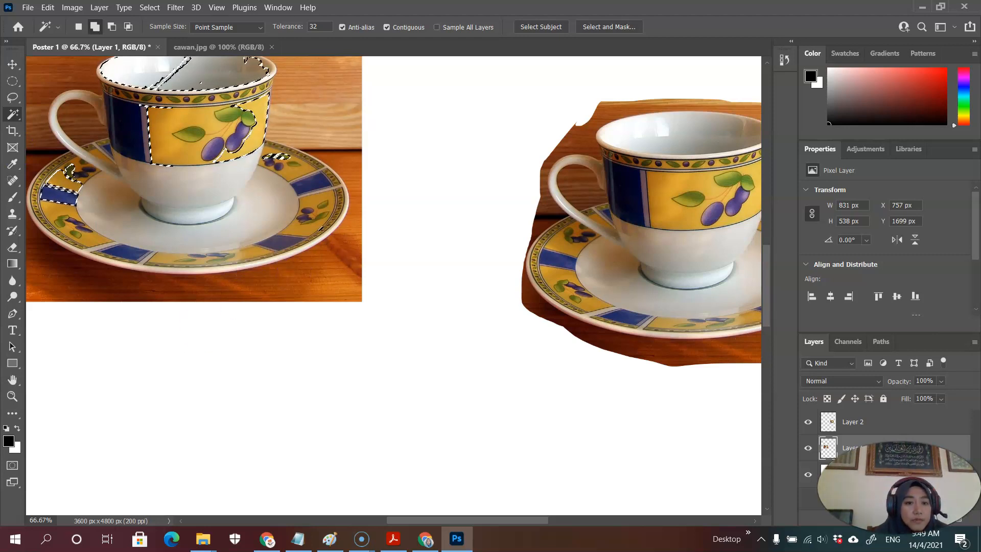
left_click(11, 420)
left_click(12, 379)
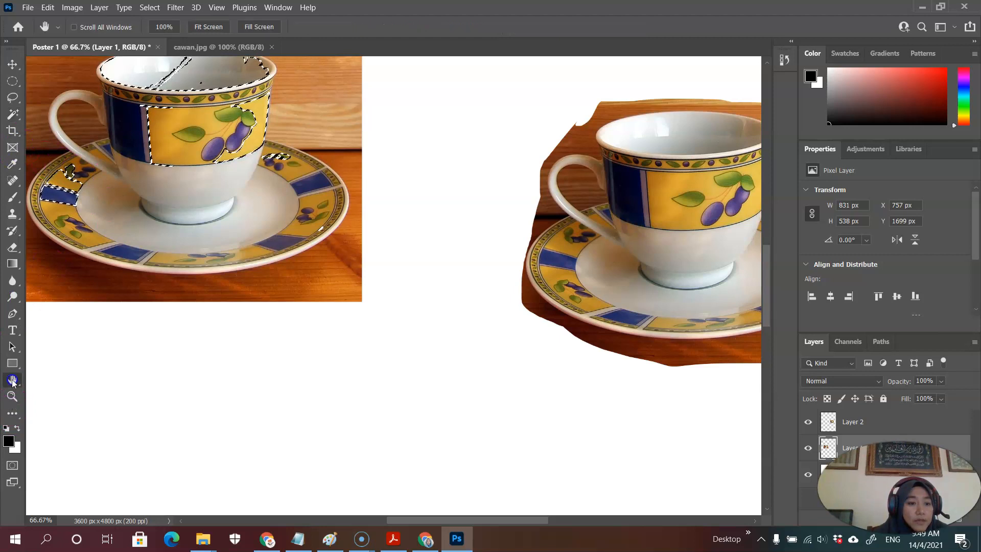
left_click_drag(145, 216, 323, 316)
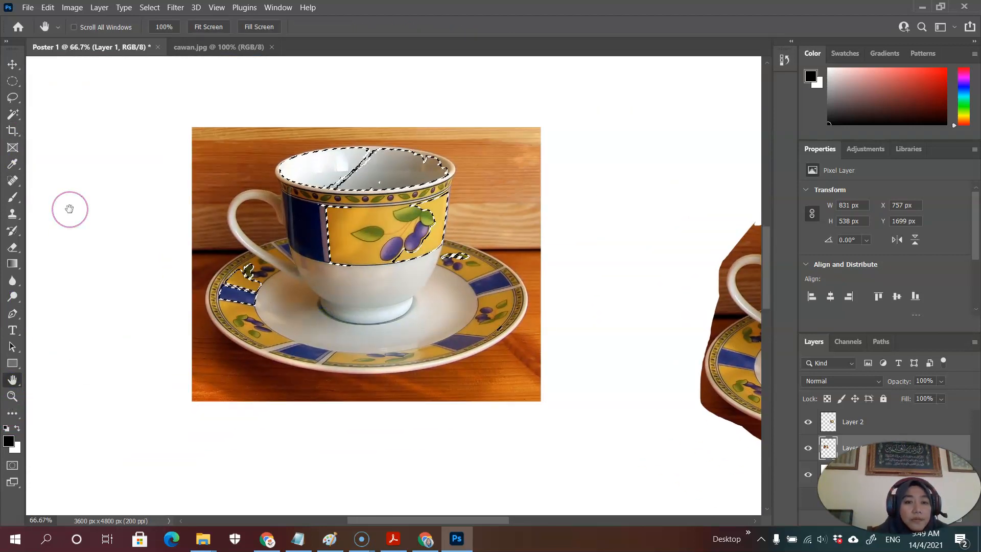
right_click(12, 120)
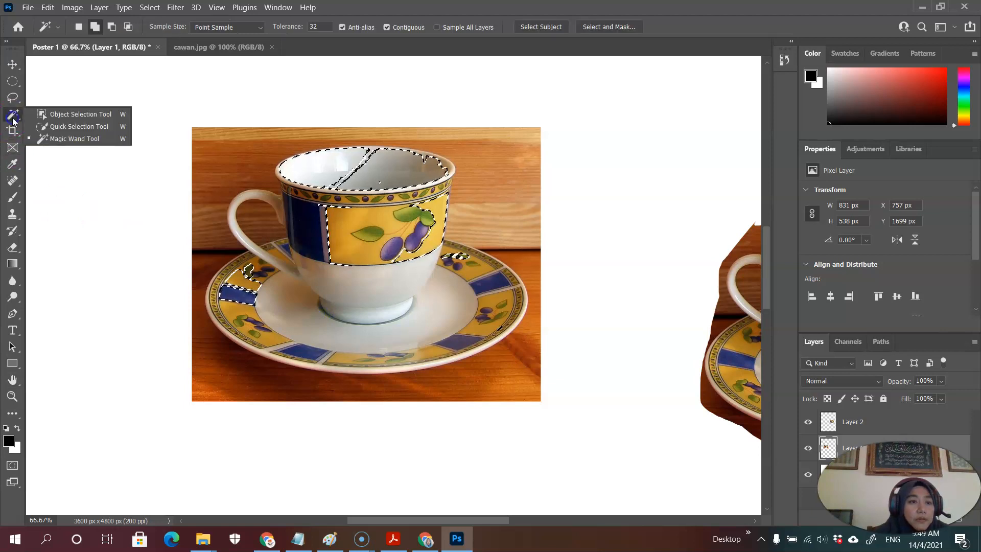
left_click(47, 116)
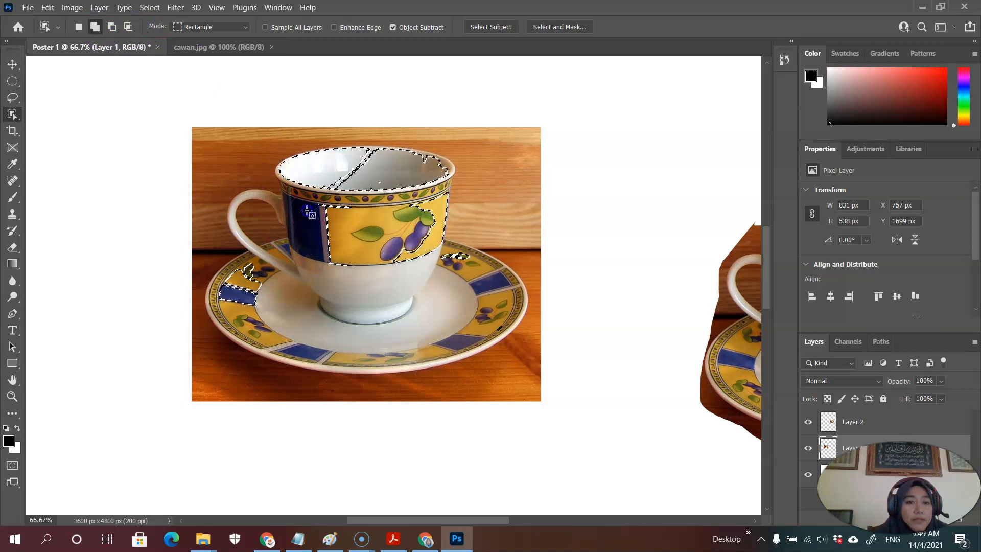
left_click_drag(306, 209, 392, 344)
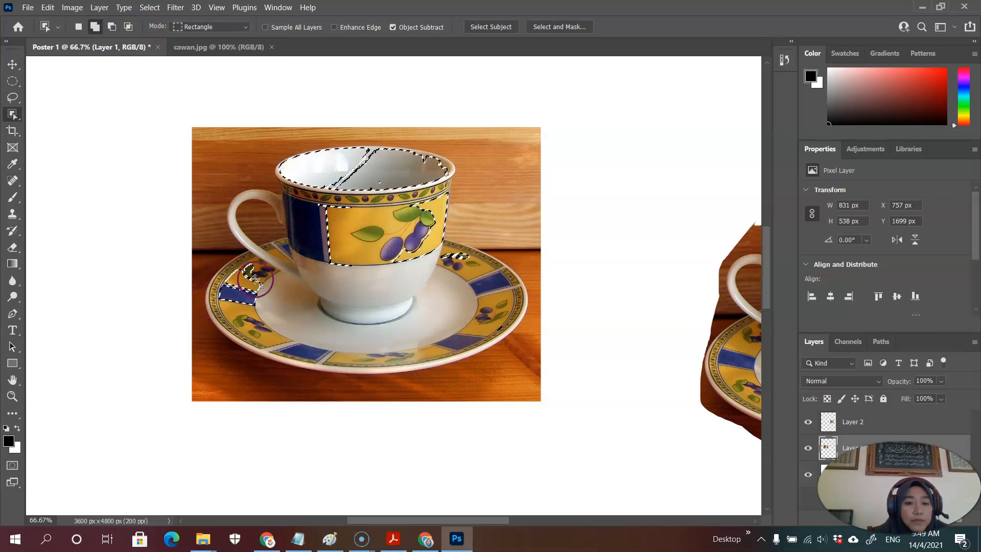
left_click_drag(235, 263, 533, 366)
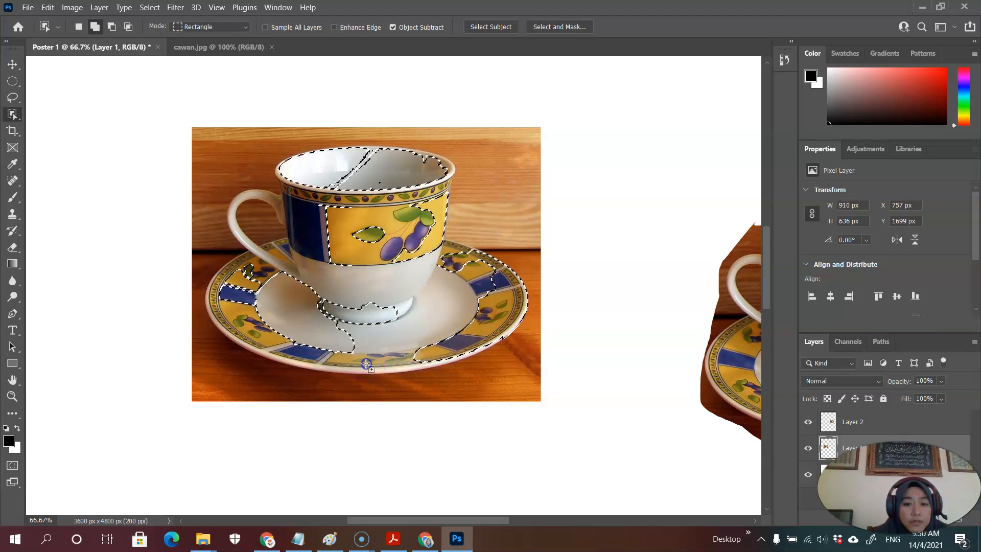
Add more of the saucer's front and the cup's patterned body to the selection using further Object Selection regions.
left_click_drag(366, 363, 384, 364)
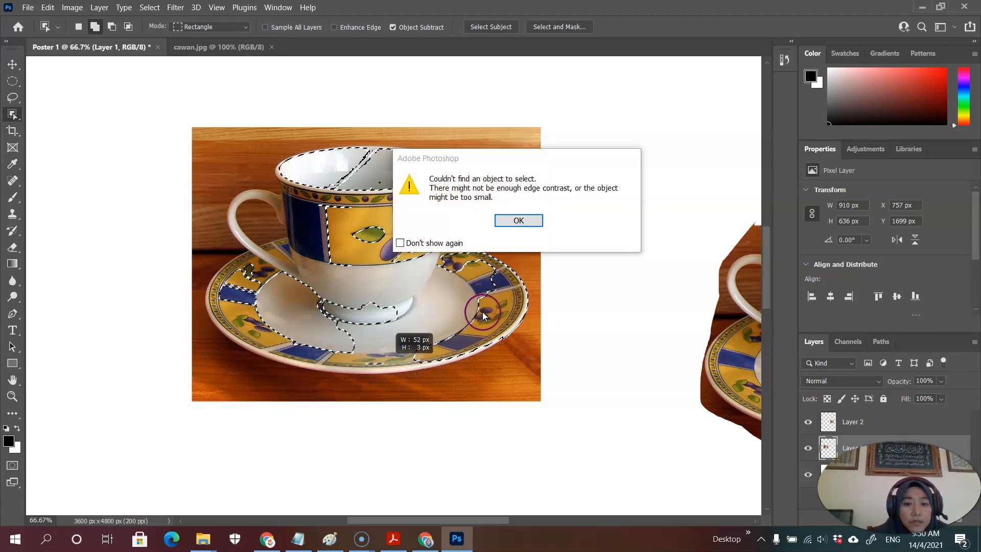
left_click(518, 220)
left_click_drag(387, 258, 460, 347)
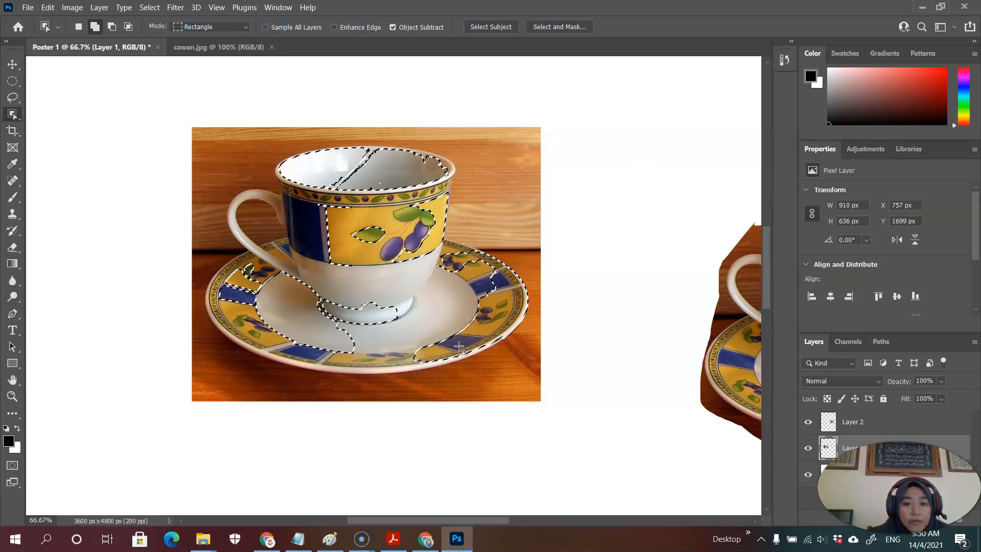
left_click_drag(292, 172, 453, 287)
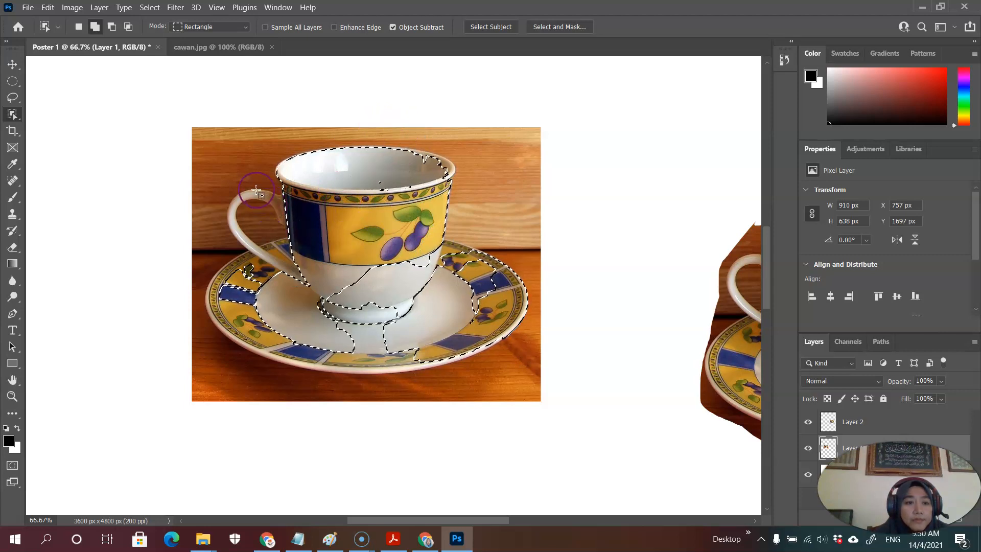
Add the cup's handle and the saucer's white outer edge to the selection with the Magic Wand at tolerance 32.
left_click(12, 115)
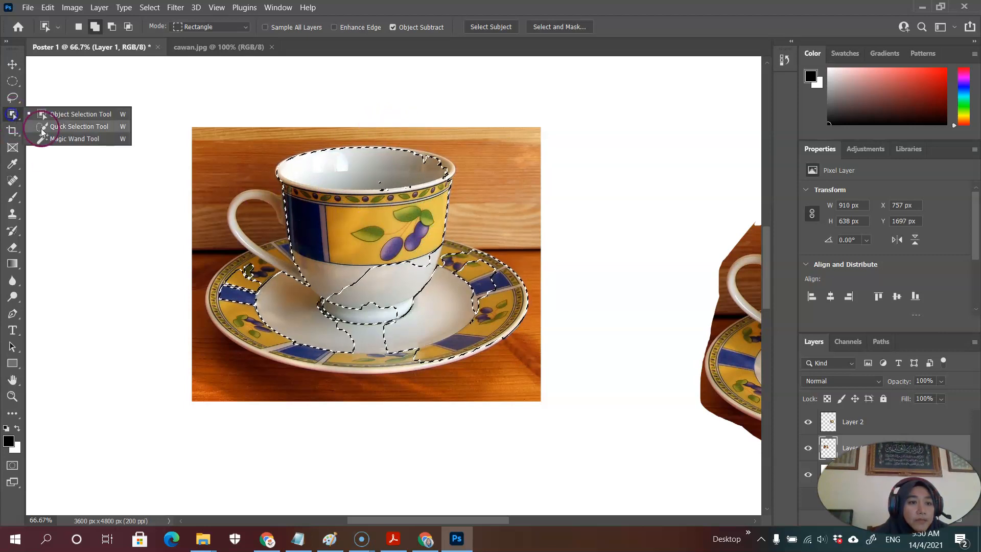
left_click(54, 138)
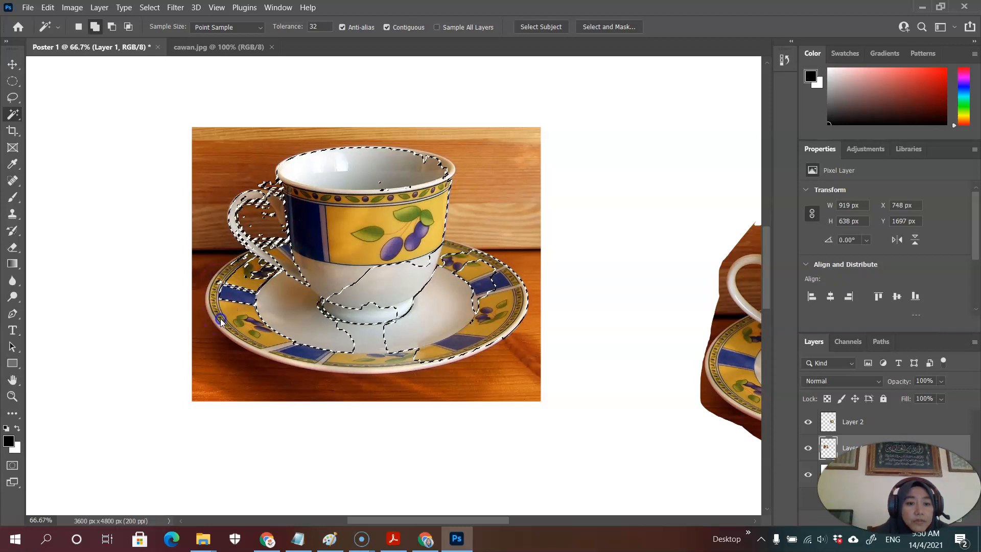
left_click(360, 366)
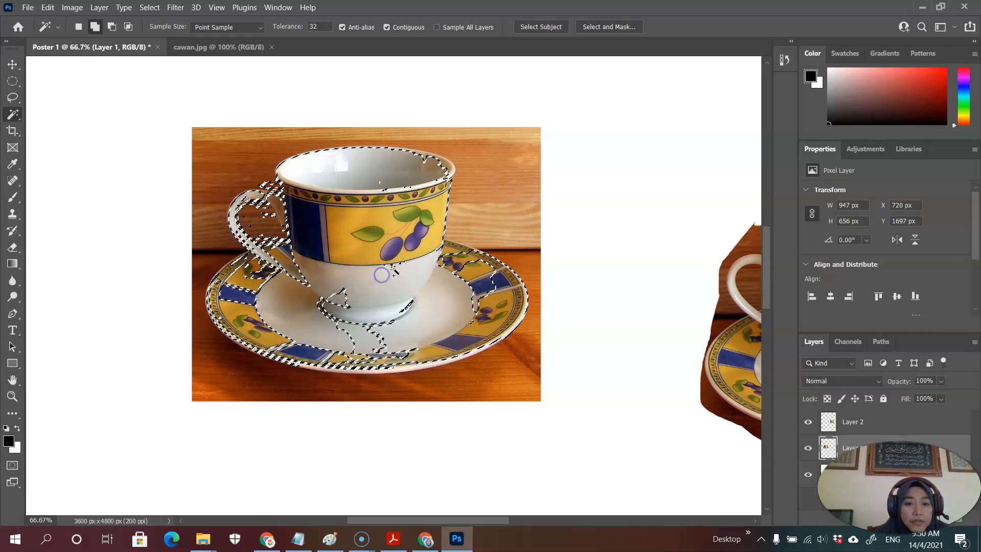
Fill the selection gaps on the cup's lower body, around its foot and across the saucer's white centre with the Magic Wand.
left_click(339, 298)
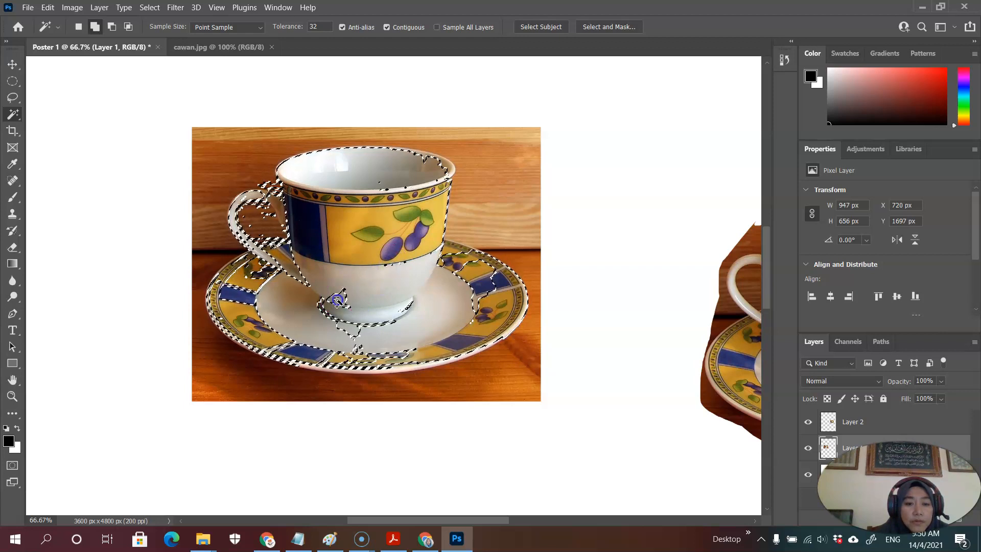
left_click(320, 306)
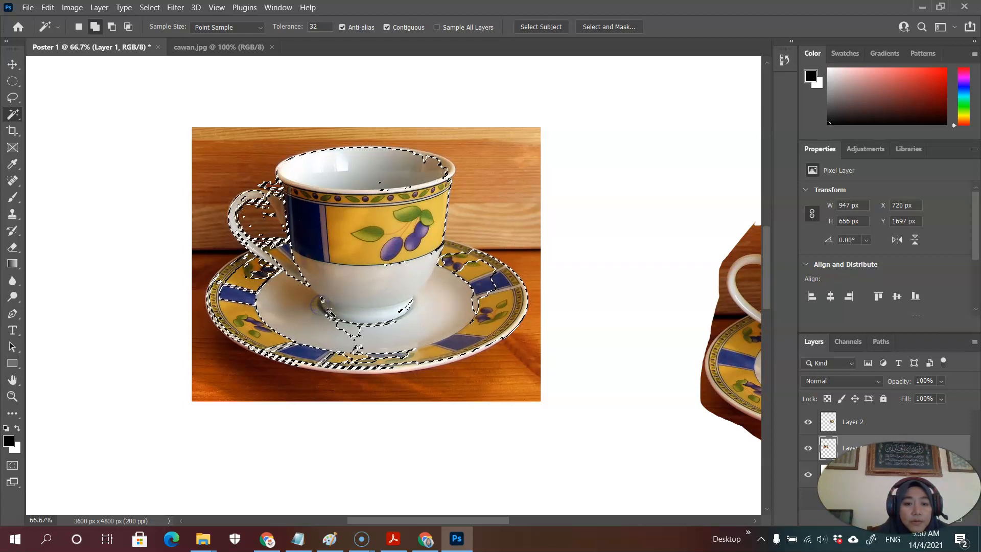
left_click(345, 338)
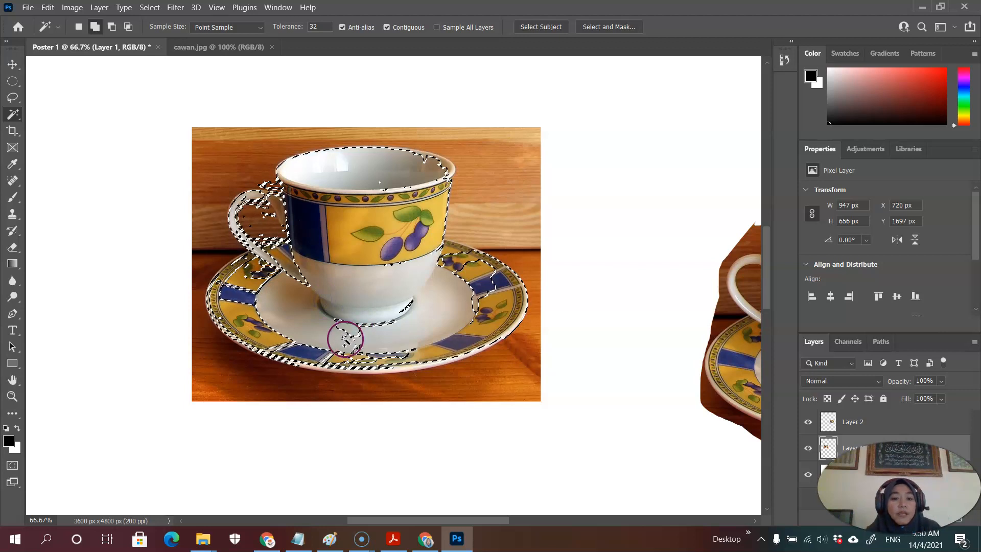
left_click(343, 322)
left_click(387, 319)
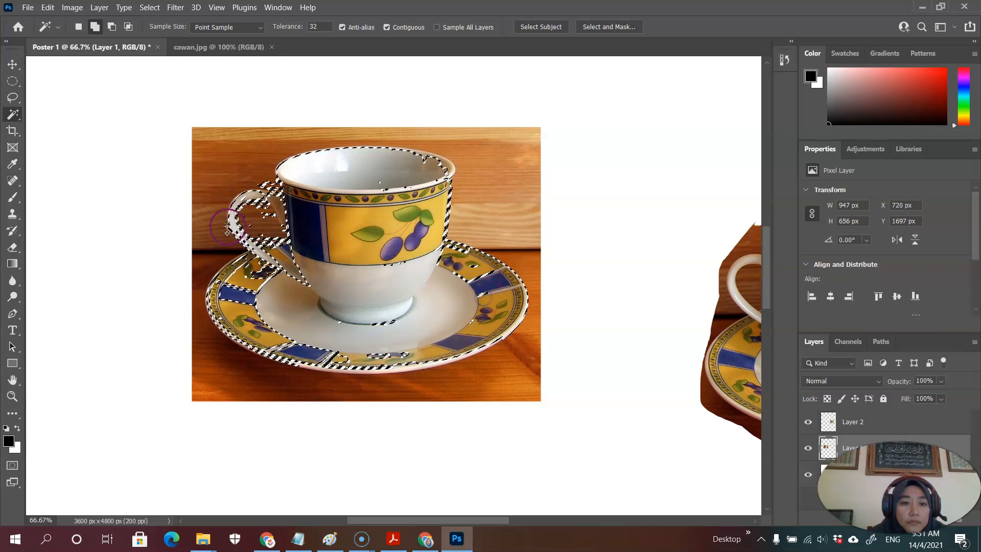
Add the area inside the handle and more patches of the saucer's front rim to the Magic Wand selection.
left_click(280, 214)
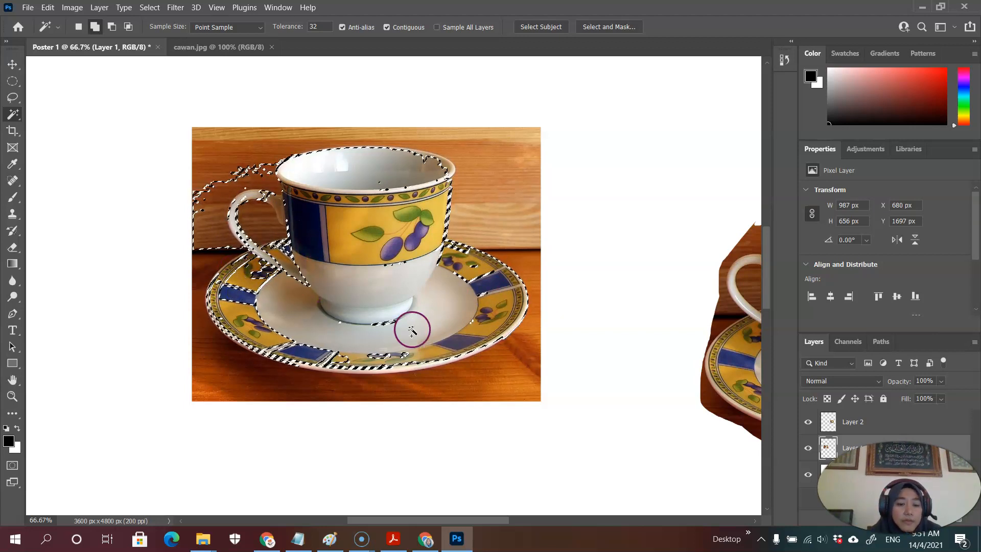
left_click(313, 362)
left_click(374, 357)
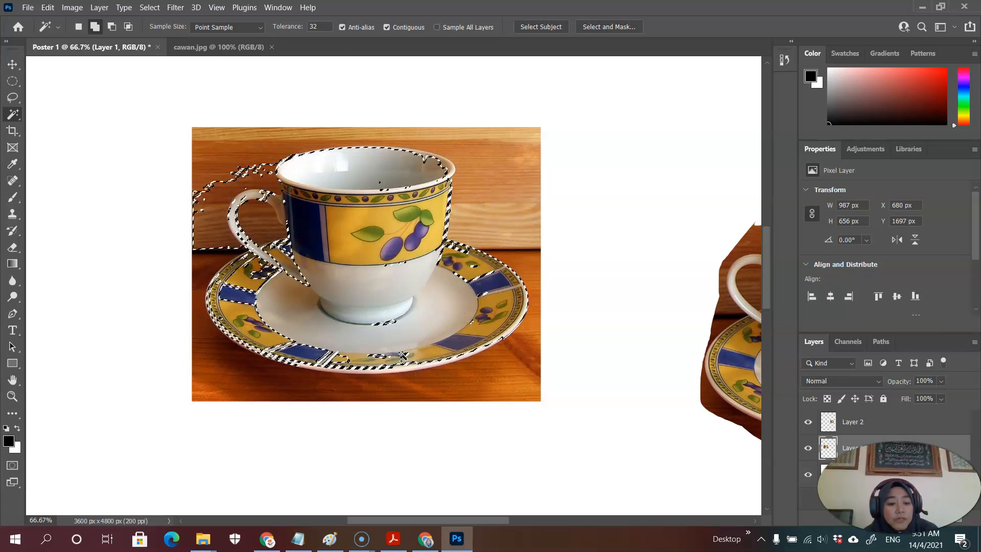
Copy the selected cup and saucer to a new layer and move the copy down over the lower part of the photo.
key("ctrl+j")
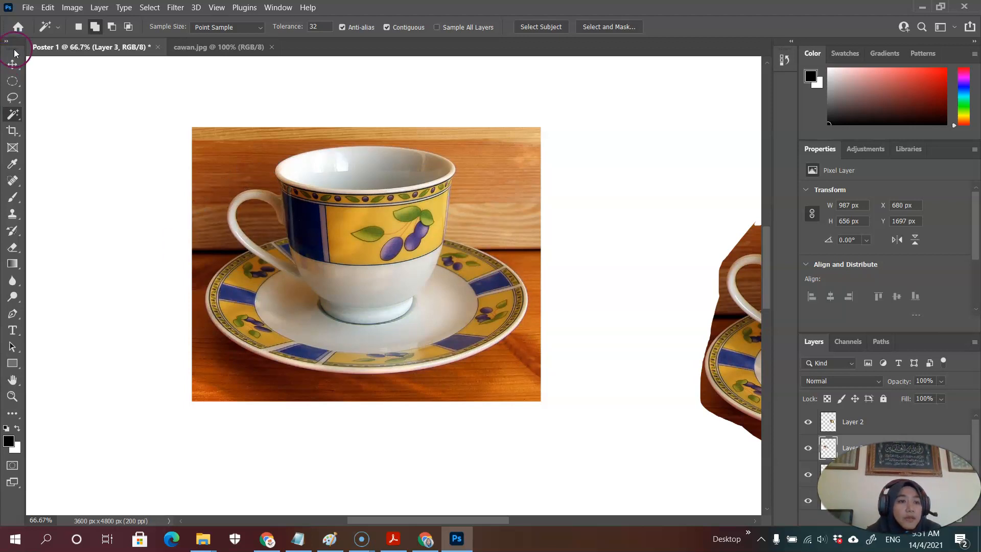
left_click(12, 64)
left_click_drag(307, 175, 319, 372)
left_click(586, 218)
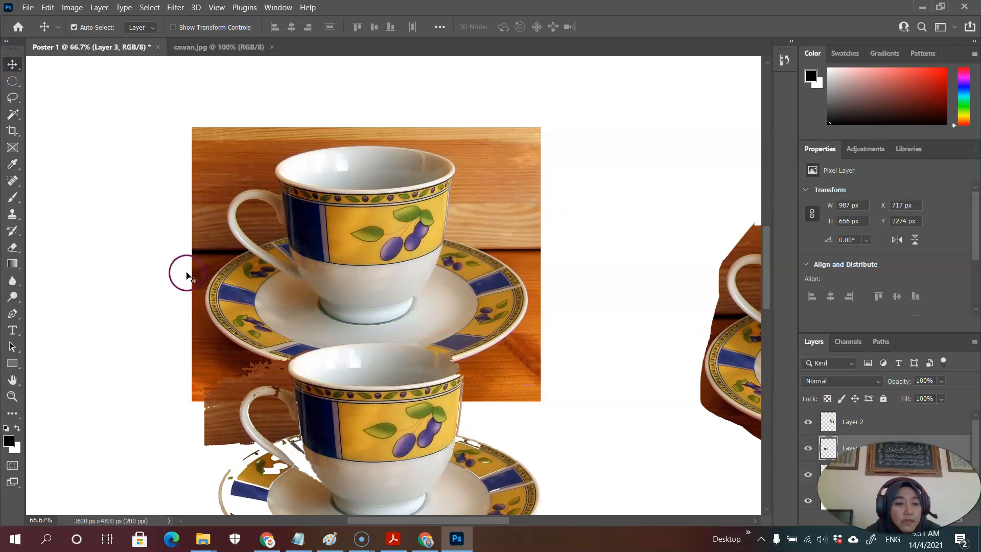
Reposition the copied cup on the blank canvas below the original photo, at about X 748 px and Y 2529 px.
left_click(12, 379)
left_click_drag(155, 344, 155, 190)
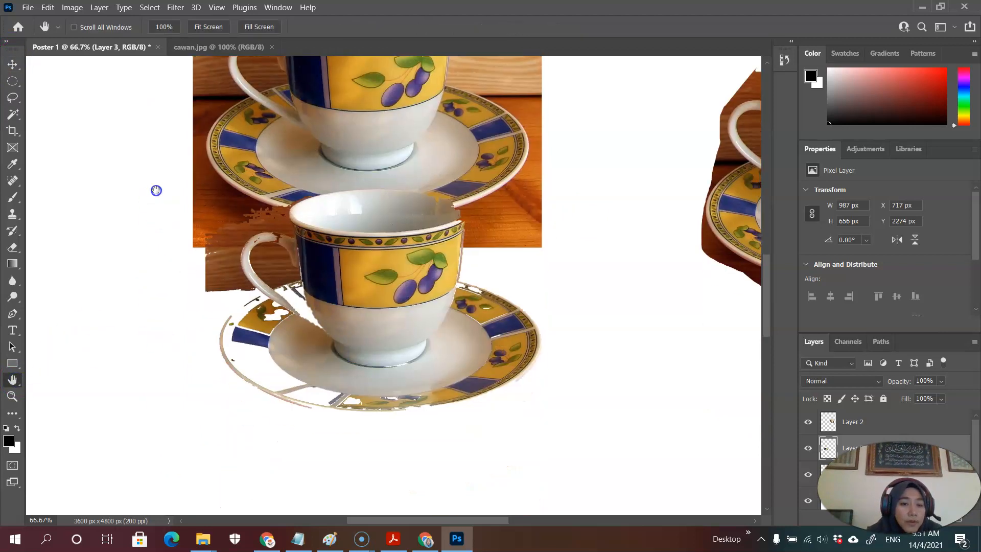
left_click(11, 63)
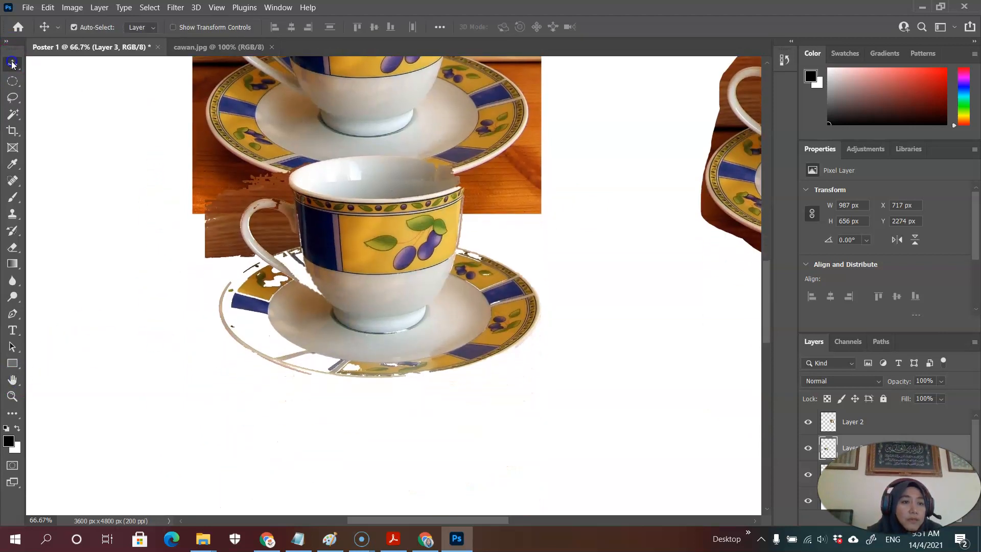
left_click_drag(346, 217, 298, 219)
left_click(12, 380)
left_click(12, 380)
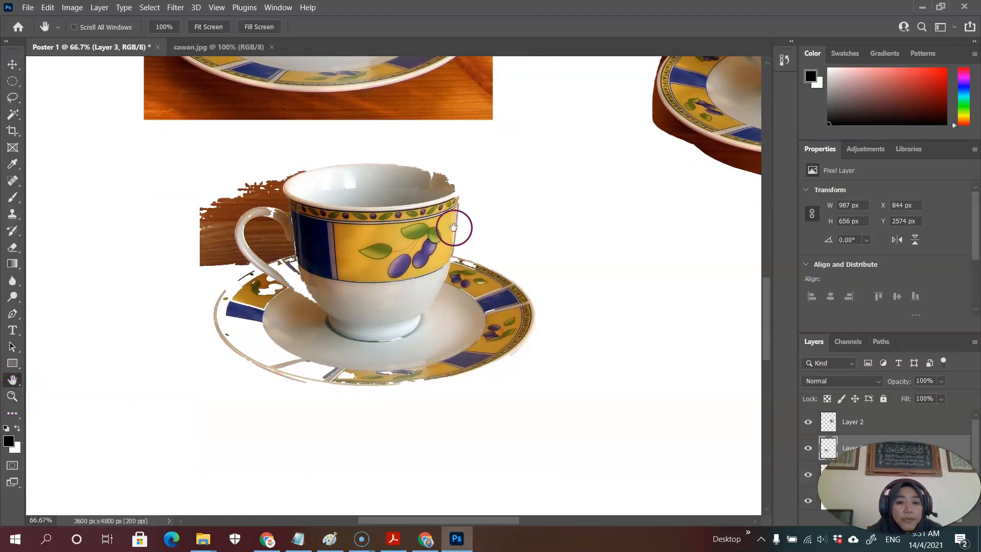
left_click_drag(389, 259, 400, 348)
scroll(400, 348, "down", 1)
scroll(255, 256, "up", 2)
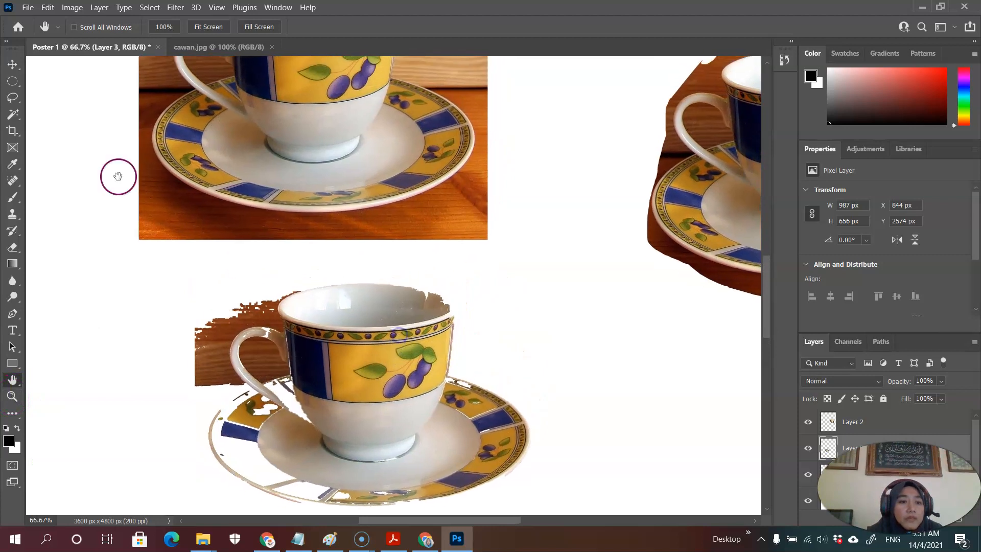
left_click(11, 67)
left_click_drag(358, 368, 324, 353)
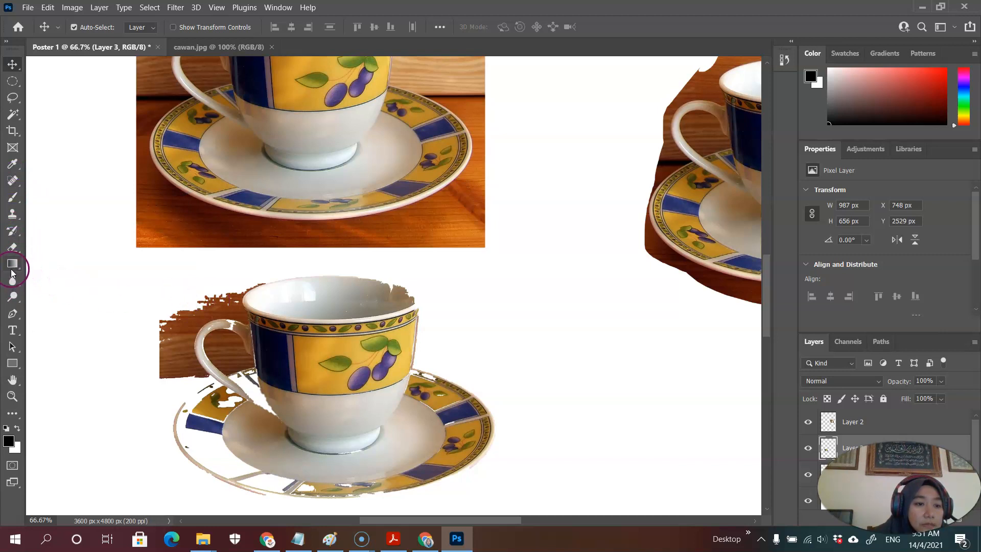
Erase the upper edge of the leftover wood beside the copied cup's handle with the 13 px Eraser.
left_click(13, 247)
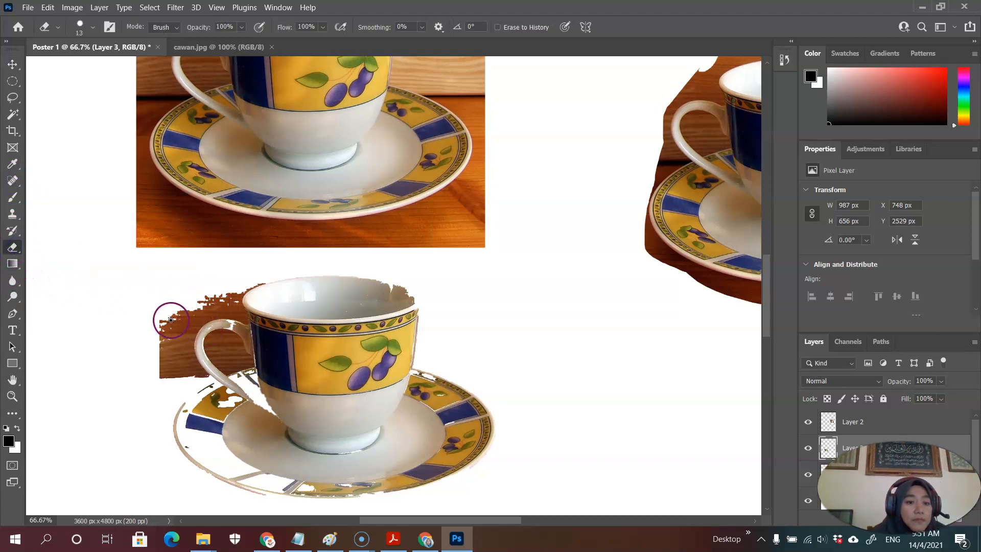
mouse_move(170, 320)
left_mouse_down()
mouse_move(159, 372)
mouse_move(160, 348)
mouse_move(174, 334)
mouse_move(179, 367)
mouse_move(166, 375)
mouse_move(196, 375)
mouse_move(163, 379)
mouse_move(167, 344)
mouse_move(173, 322)
mouse_move(222, 296)
left_mouse_up()
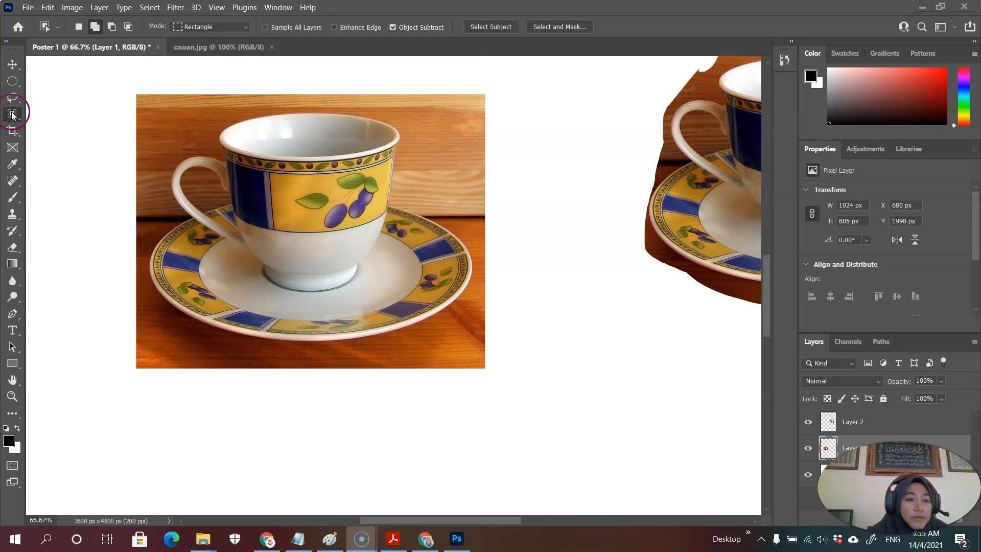
Try to select the cup and saucer with a rectangular Object Selection region drawn around the whole photo.
left_click_drag(127, 83, 508, 367)
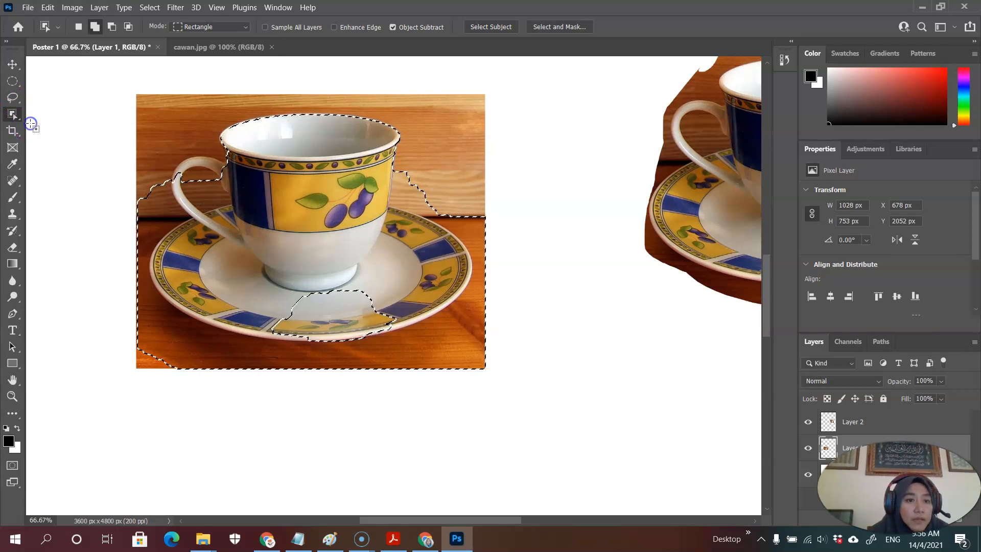
left_click(90, 145)
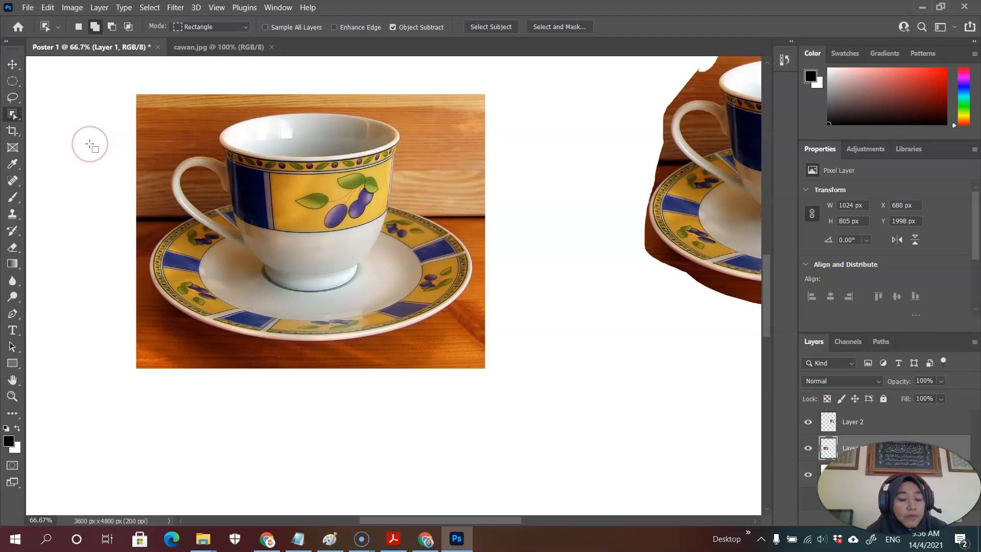
left_click(135, 6)
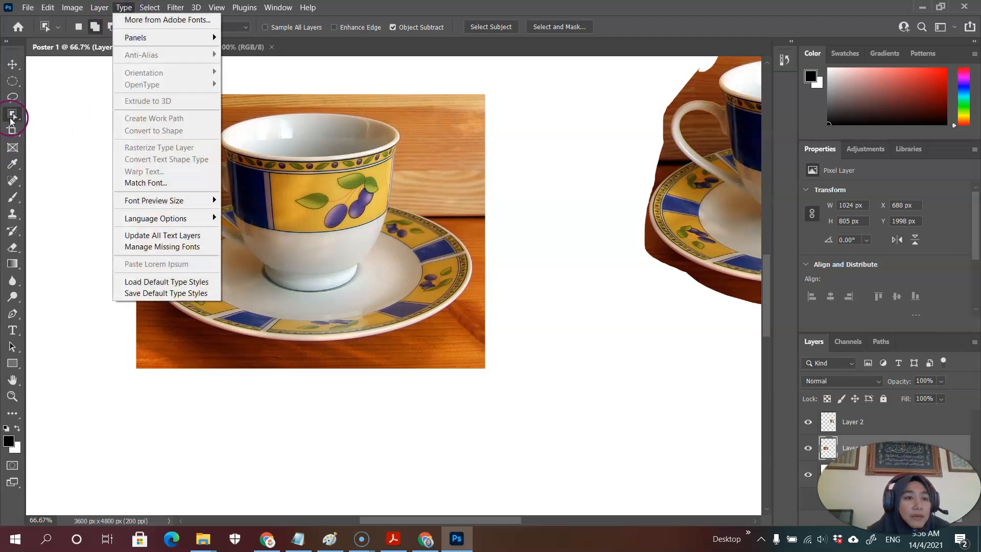
Select the cup and saucer with an Object Selection rectangle drawn just inside the photo's edges.
left_click(11, 115)
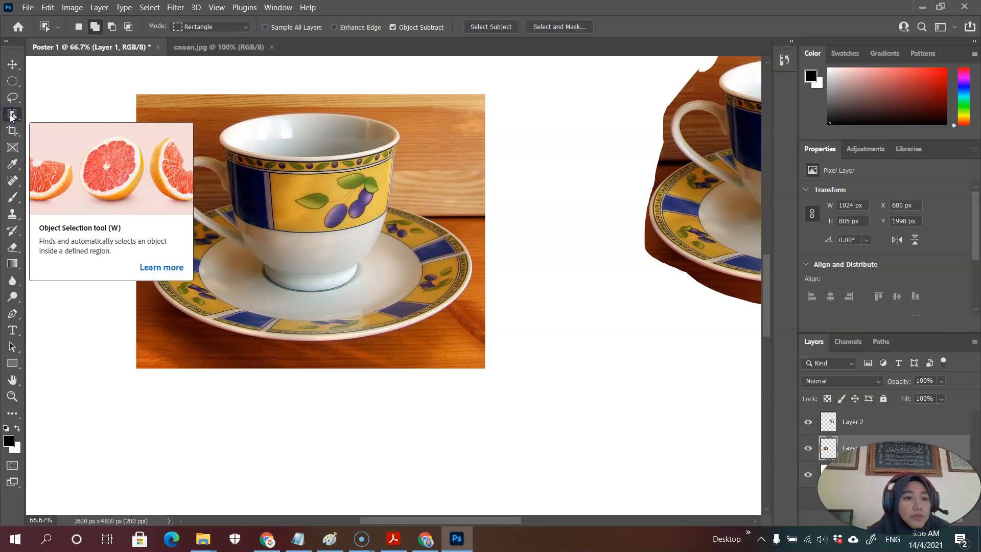
left_click(123, 84)
left_click_drag(153, 99, 475, 353)
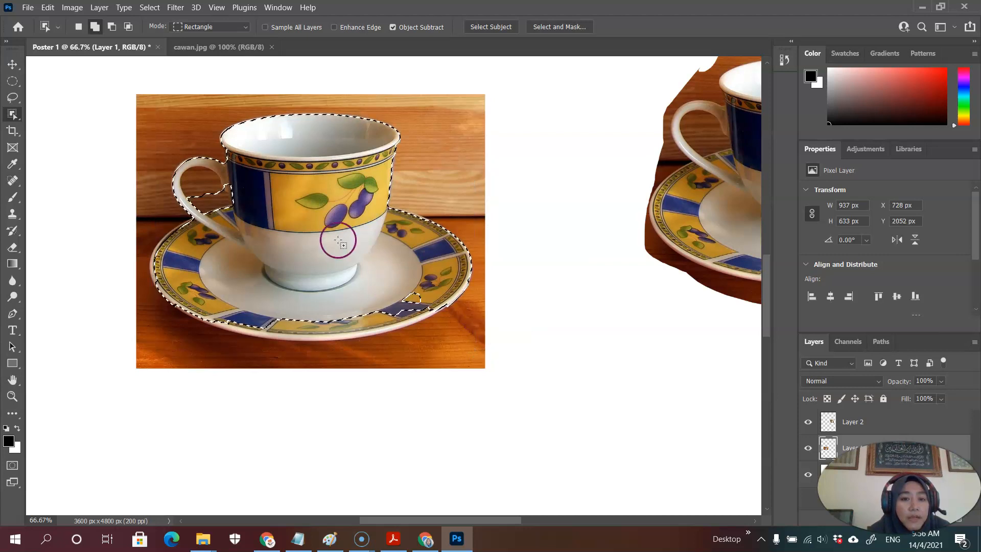
Extend the selection around the handle and along the saucer's front rim with the Magic Wand in add mode, tolerance 32.
right_click(12, 114)
left_click(55, 139)
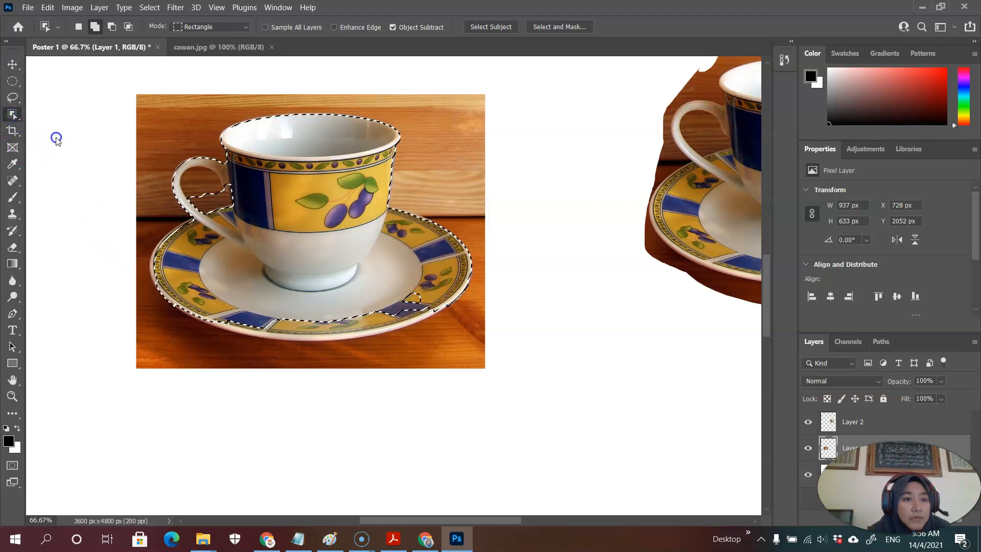
left_click(95, 28)
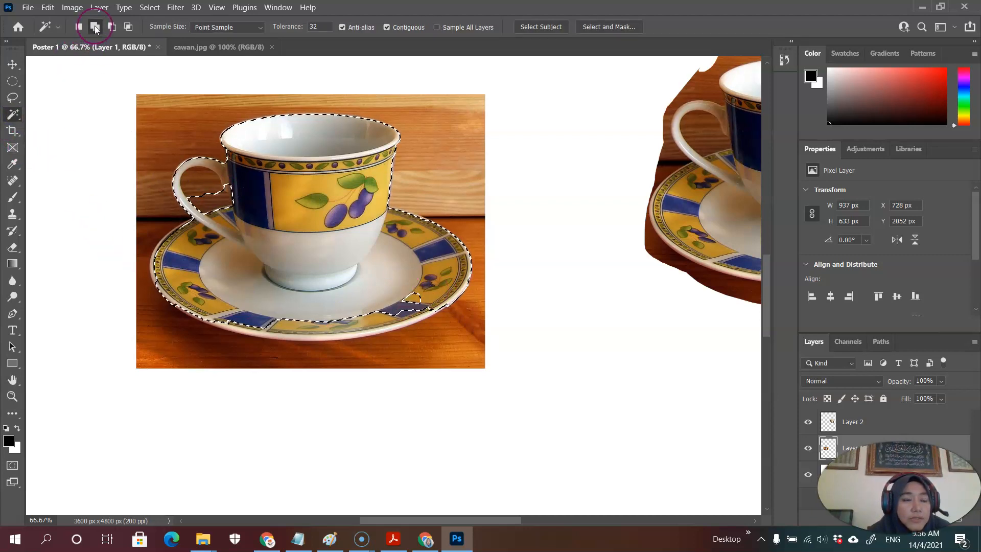
left_click(207, 165)
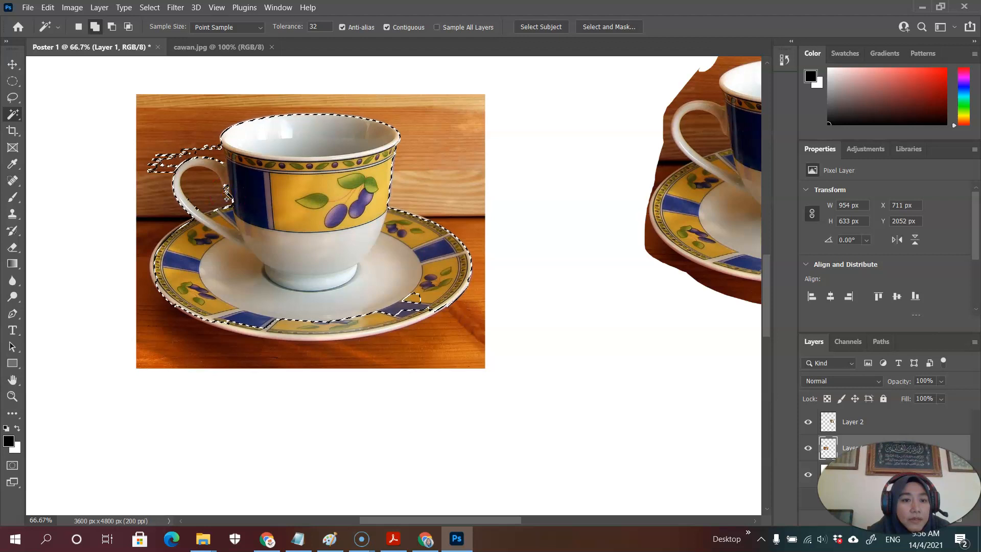
left_click(305, 329)
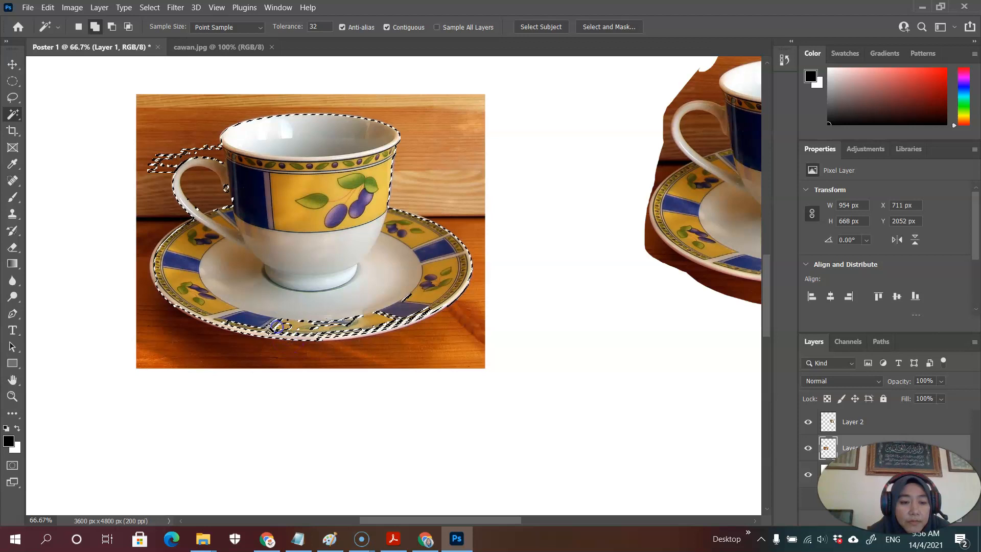
left_click(347, 318)
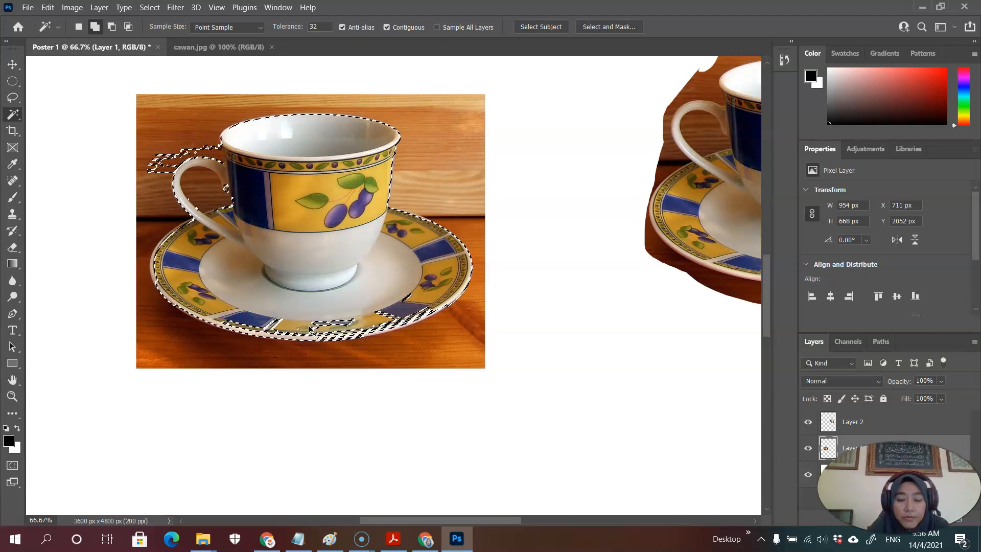
Fill the gaps in the selection along the saucer's right front rim and its blue-and-yellow pattern with the Magic Wand in add mode.
key("ctrl+plus")
key("ctrl+plus")
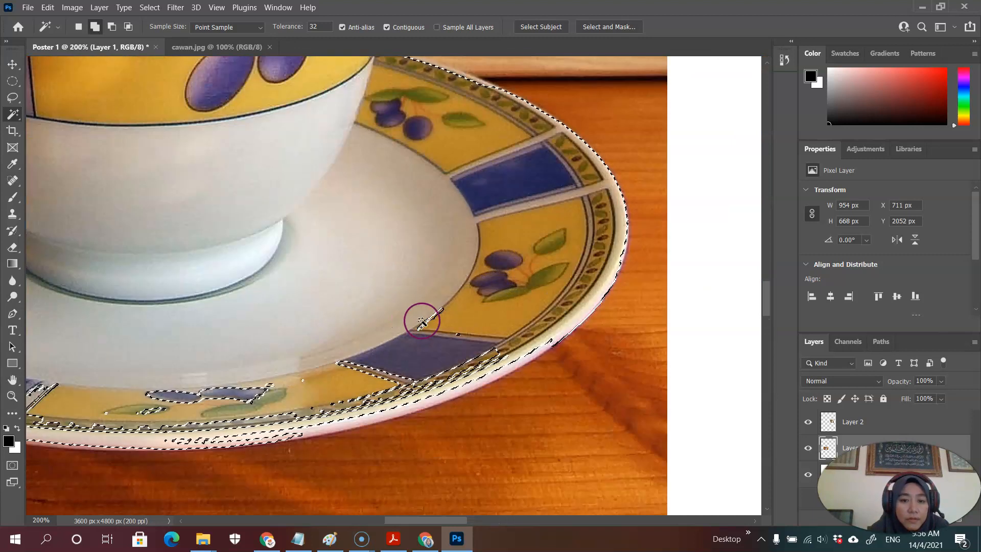
left_click(462, 339)
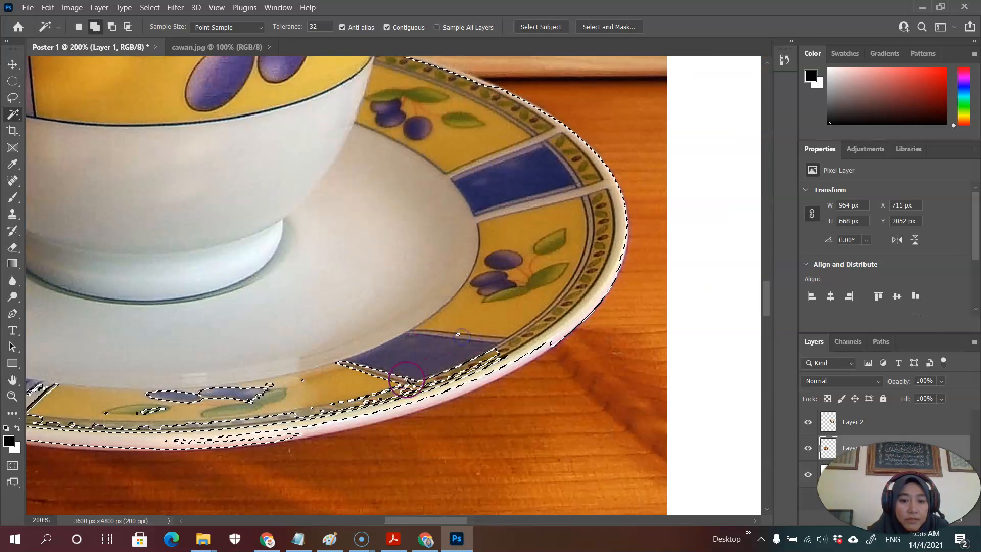
left_click(386, 374)
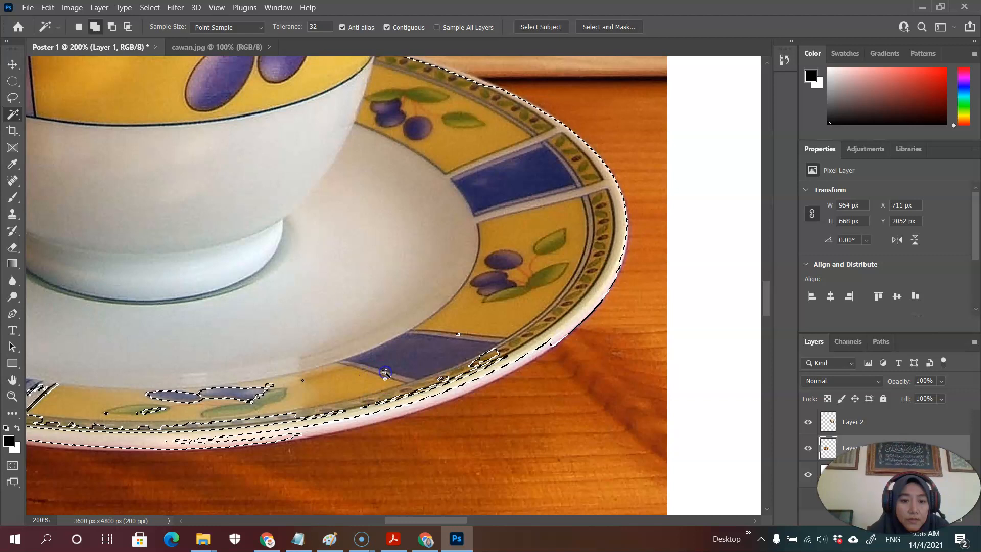
left_click(198, 399)
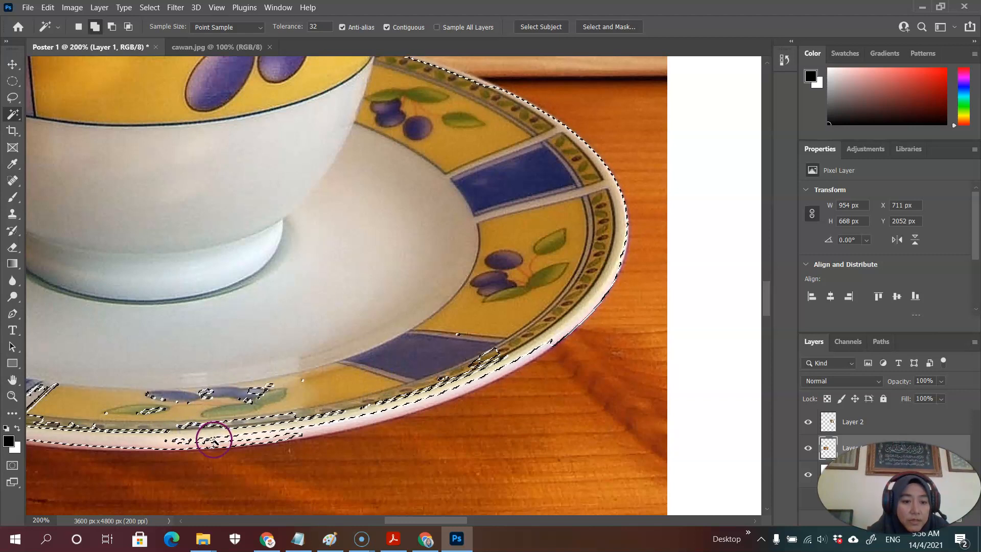
left_click(486, 376)
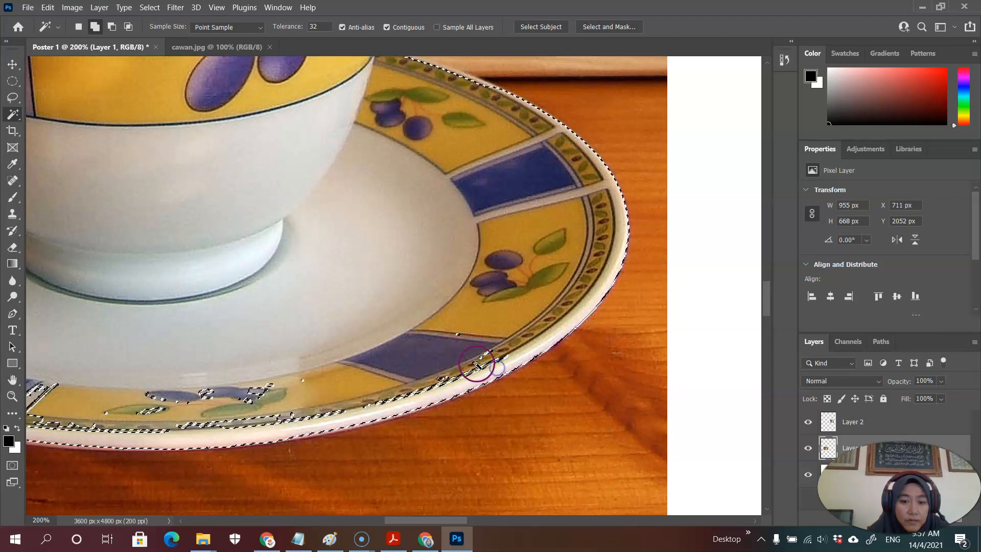
left_click(256, 390)
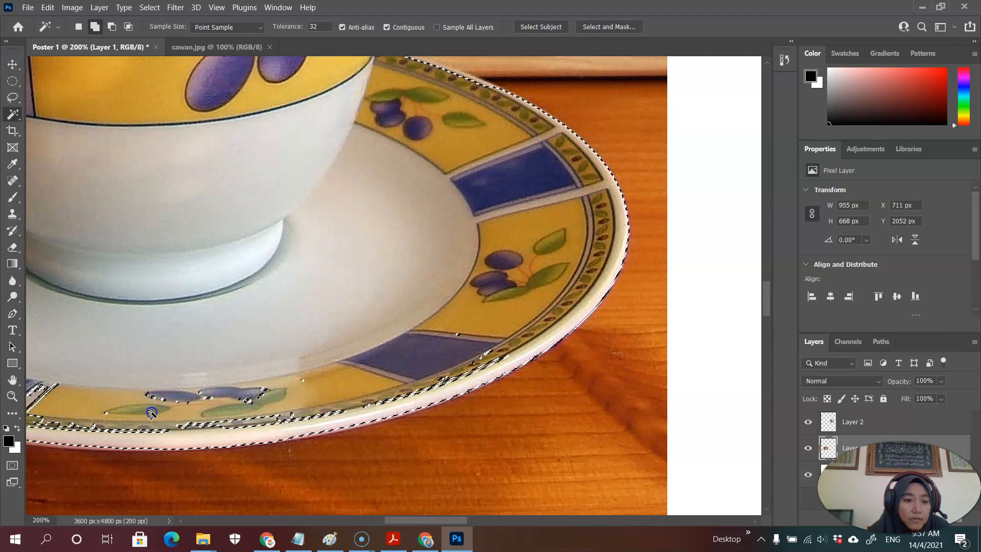
Add the unselected patches on the saucer's left front rim and where the handle meets the cup with the Magic Wand, tolerance 32.
left_click(12, 379)
left_click_drag(99, 367, 391, 315)
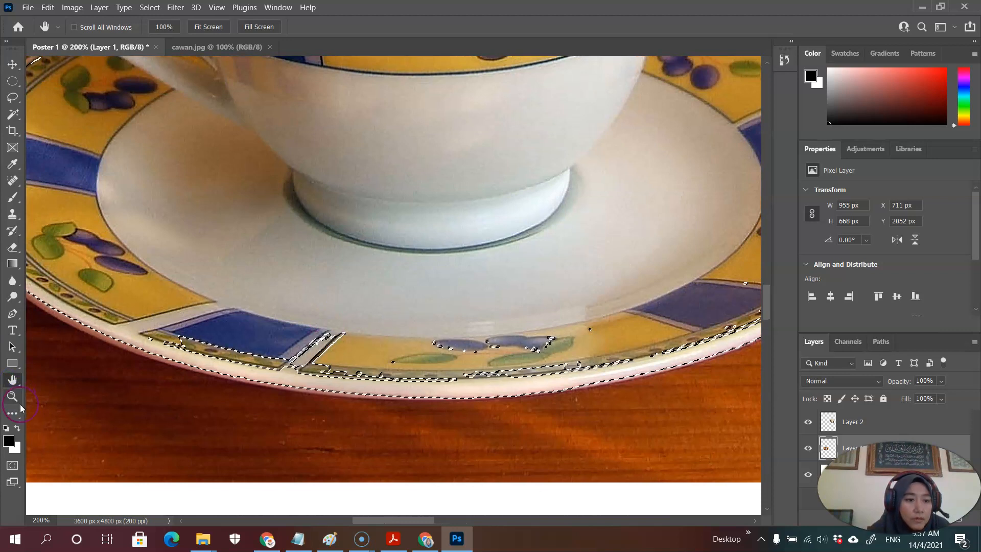
left_click(13, 131)
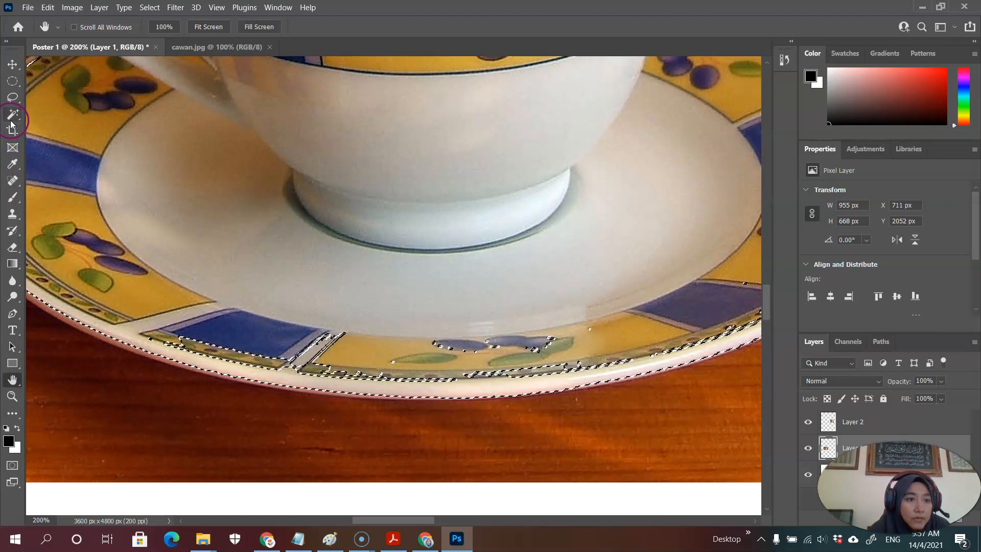
left_click(12, 116)
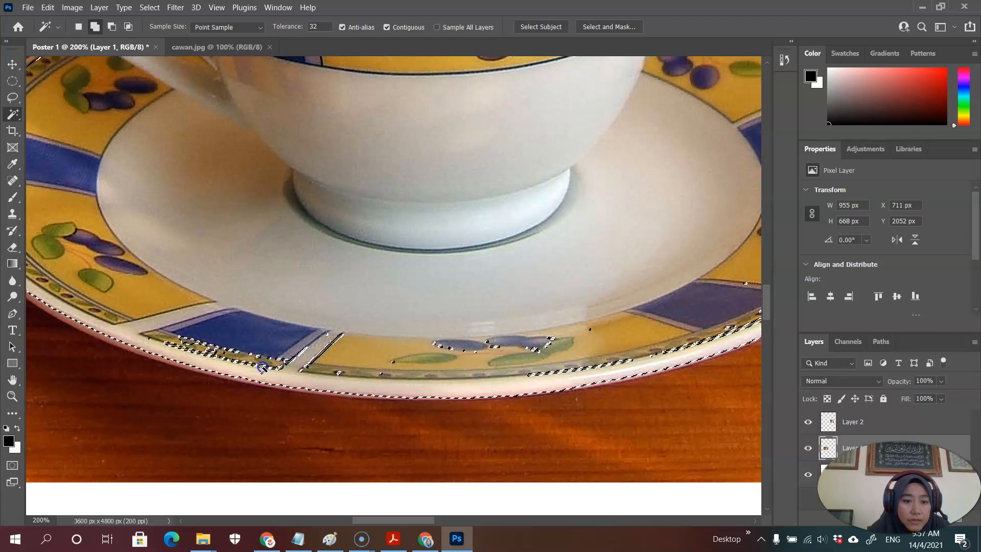
left_click(200, 335)
key("ctrl+minus")
key("ctrl+minus")
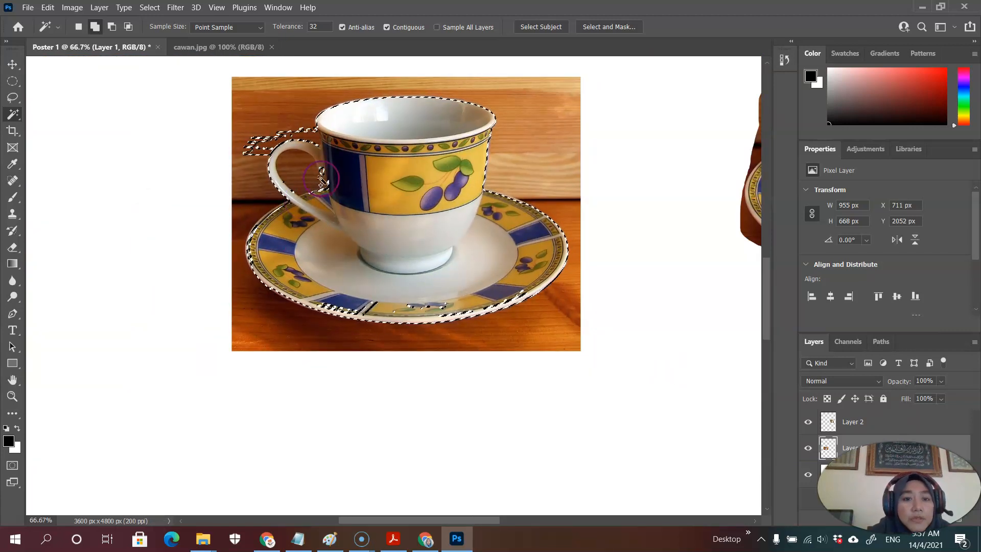
left_click(324, 177)
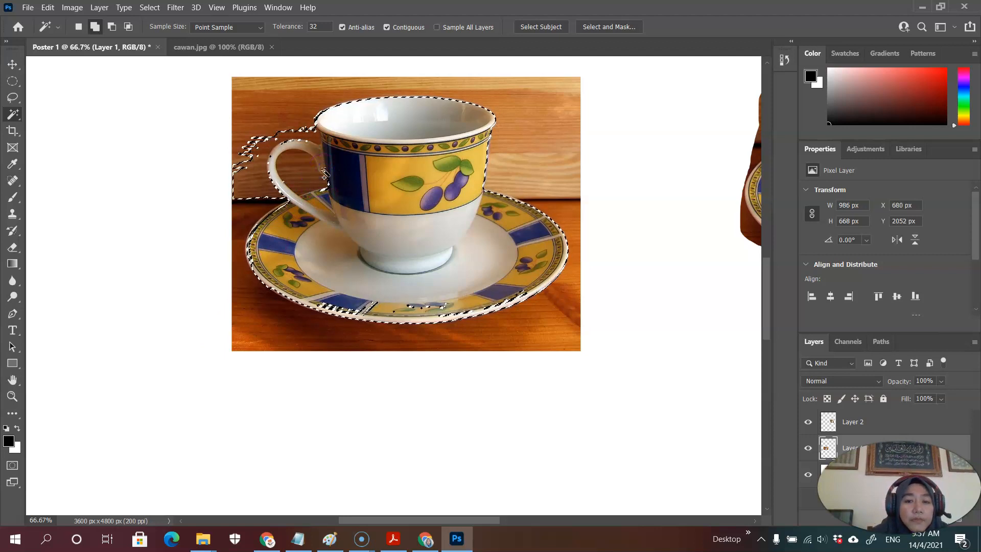
left_click(399, 223)
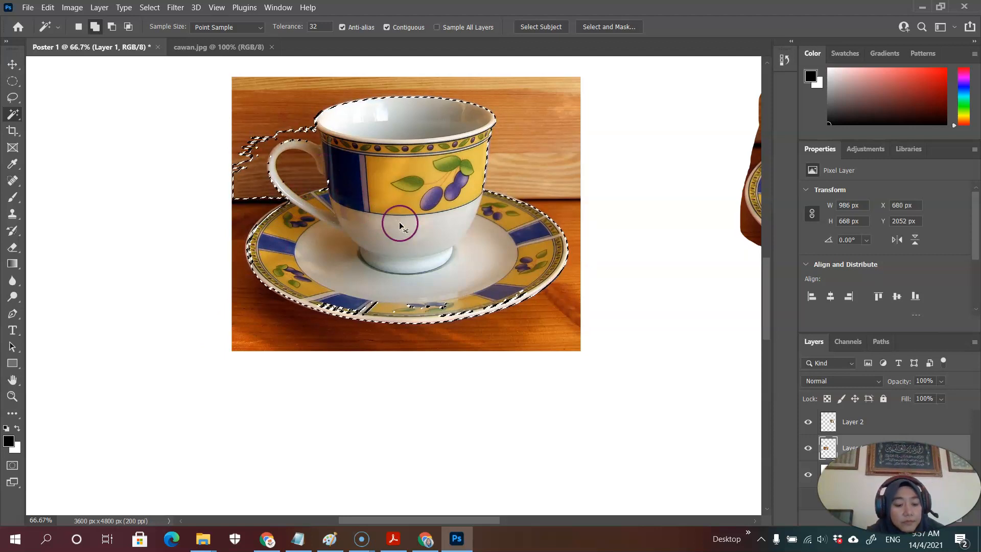
Copy the selected cup and saucer onto a new layer and move the copy below the photo.
left_click(12, 64)
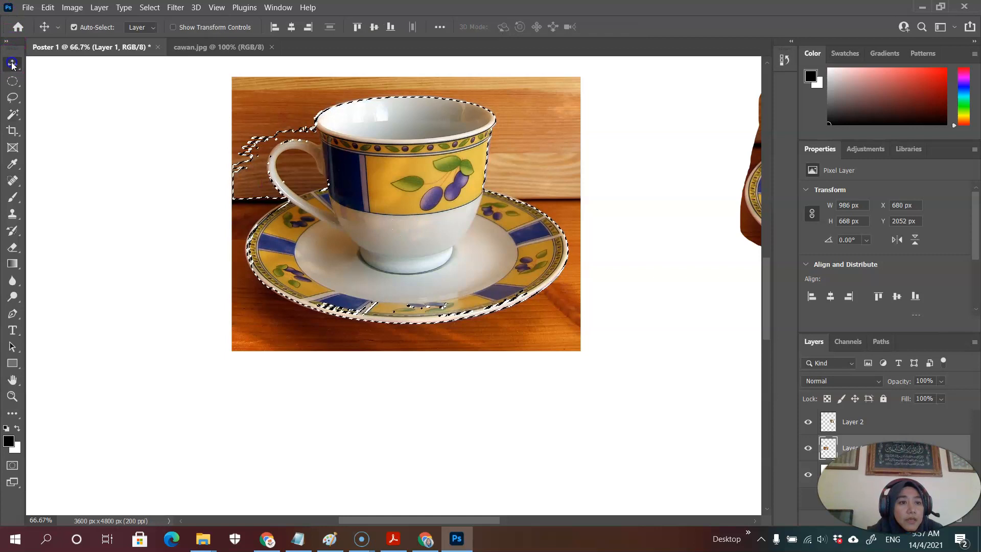
key("ctrl+j")
left_click(208, 226)
key("ctrl+j")
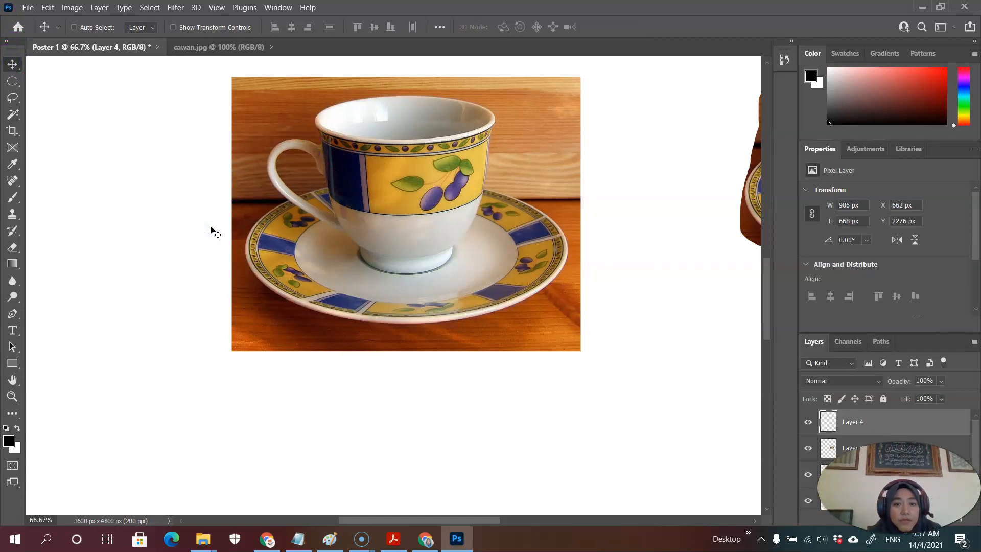
left_click_drag(266, 224, 259, 302)
left_click(653, 412)
left_click(673, 215)
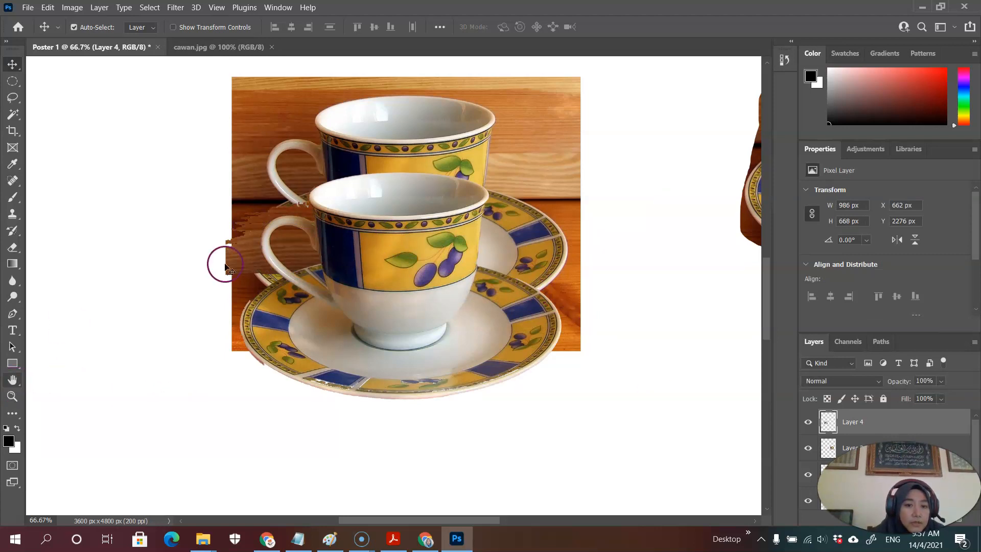
left_click_drag(348, 363, 313, 543)
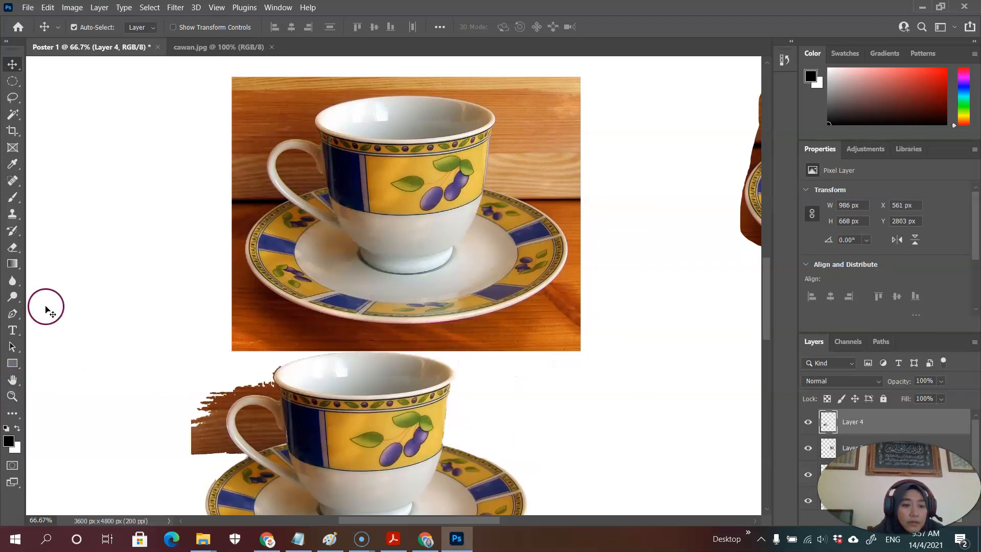
Move the copied cup and saucer a little farther down, clear of the original photo.
left_click(12, 380)
left_click_drag(271, 258, 276, 48)
left_click(301, 194)
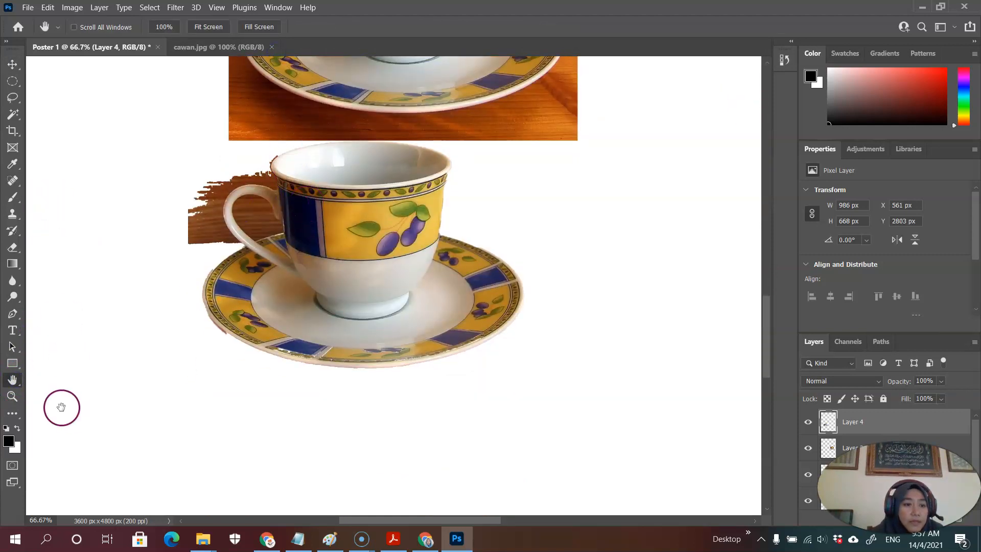
left_click(13, 64)
left_click_drag(353, 204, 365, 248)
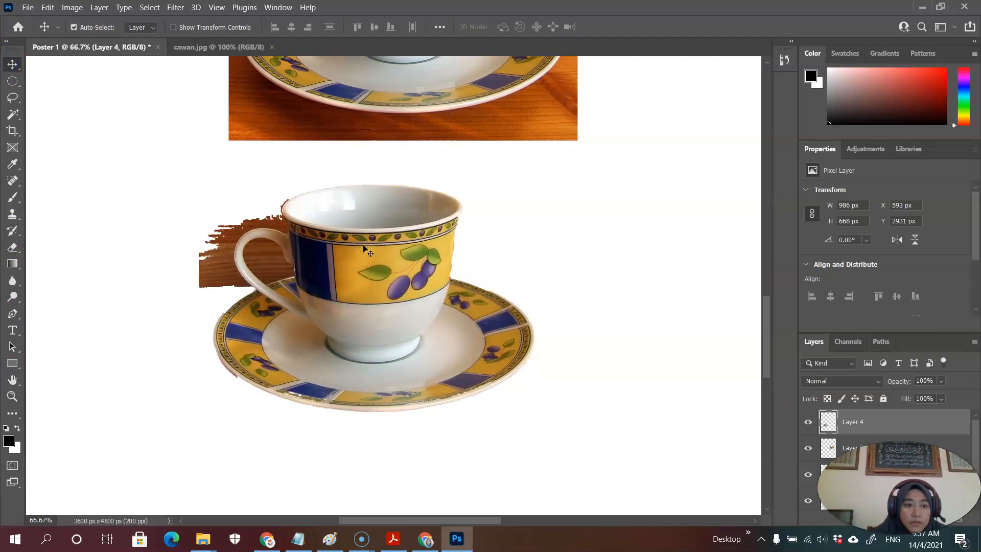
Delete the leftover wood outside the copied cup's handle with the Magic Wand, tolerance 32, and clear the selection.
left_click(13, 113)
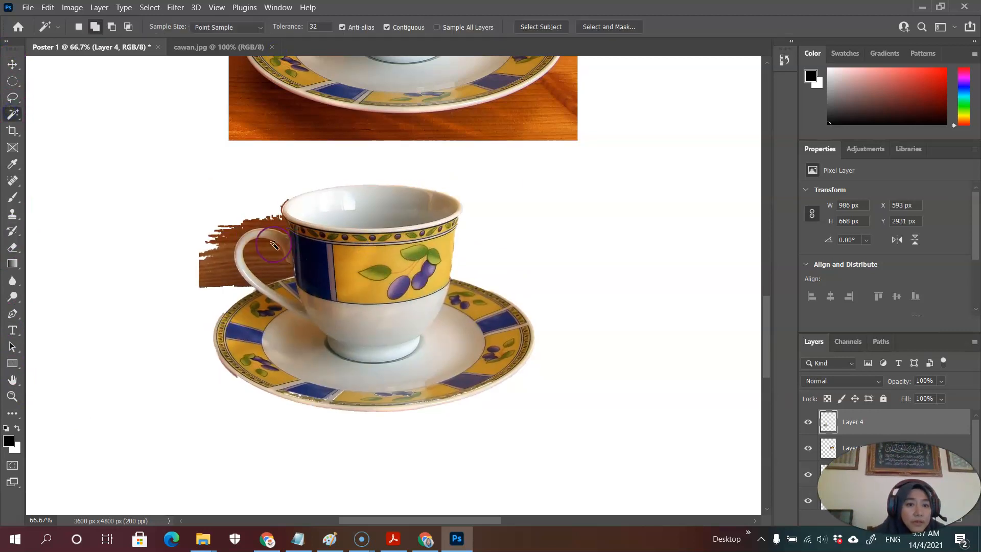
left_click(262, 231)
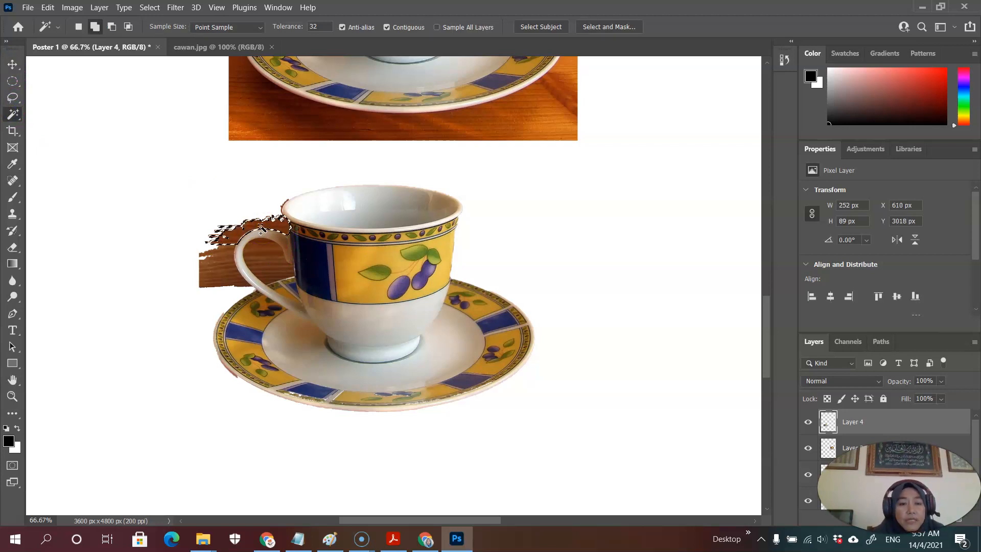
left_click(211, 262)
key("Delete")
left_click_drag(220, 241, 281, 204)
left_click(274, 265)
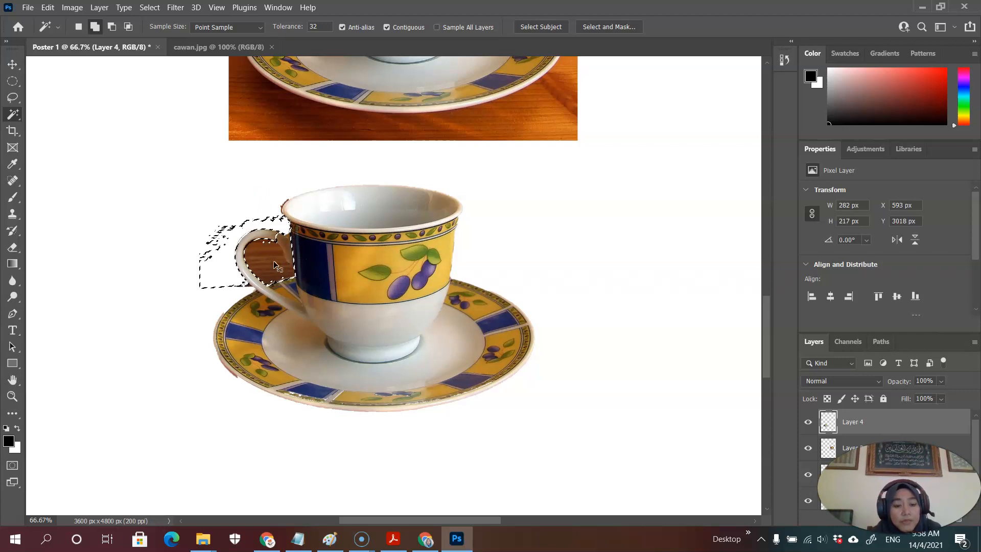
key("ctrl+d")
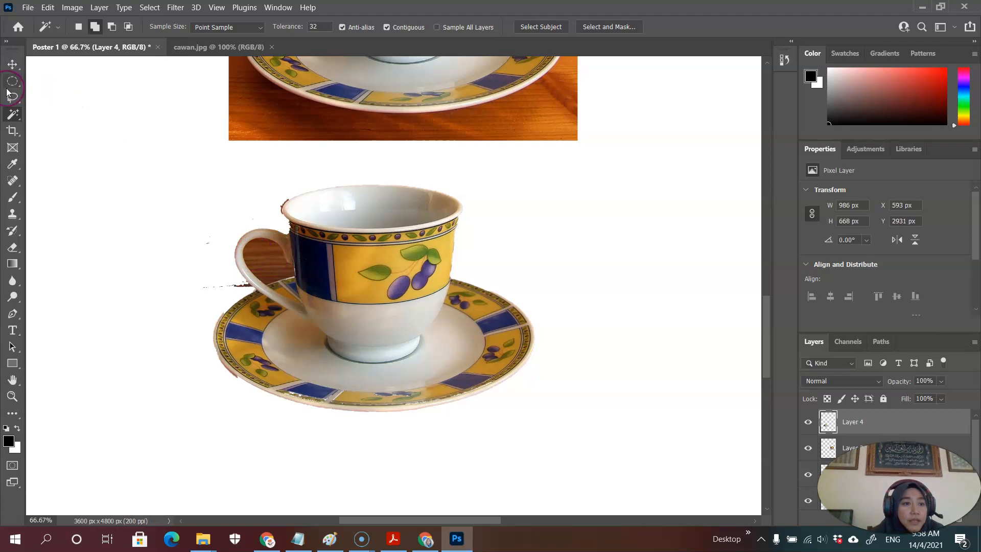
Try deleting the wood inside the cup's handle with the Magic Wand in new-selection mode, and undo the deletion.
left_click(78, 27)
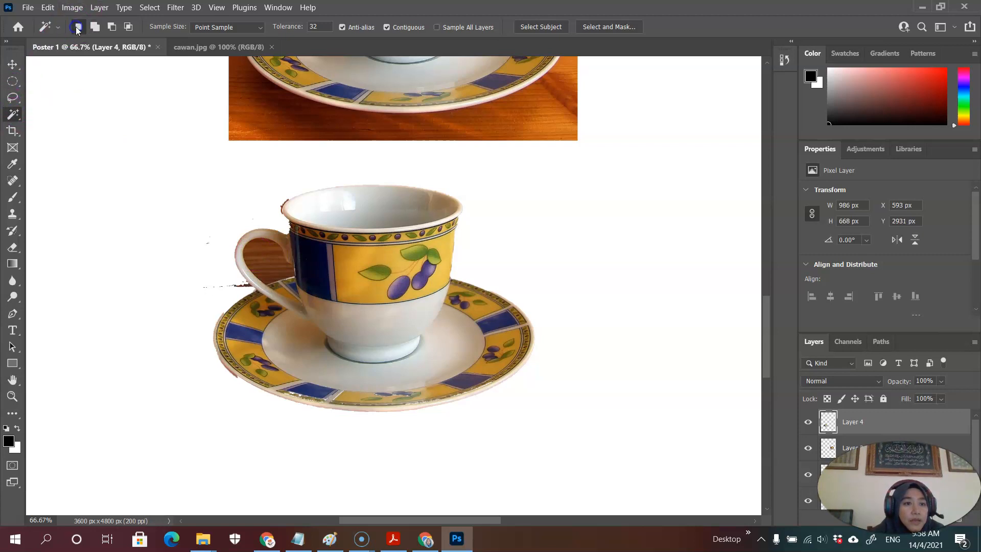
left_click(266, 271)
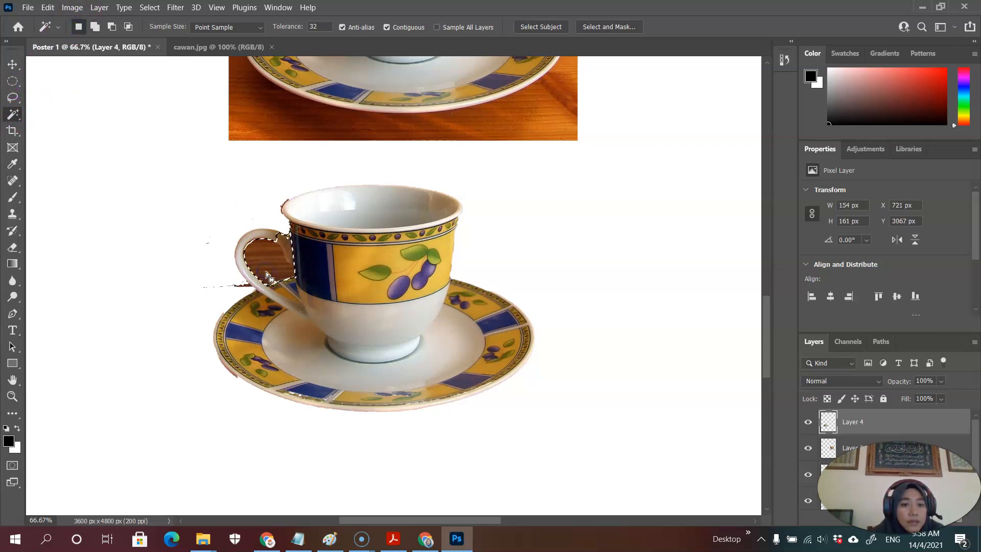
key("Delete")
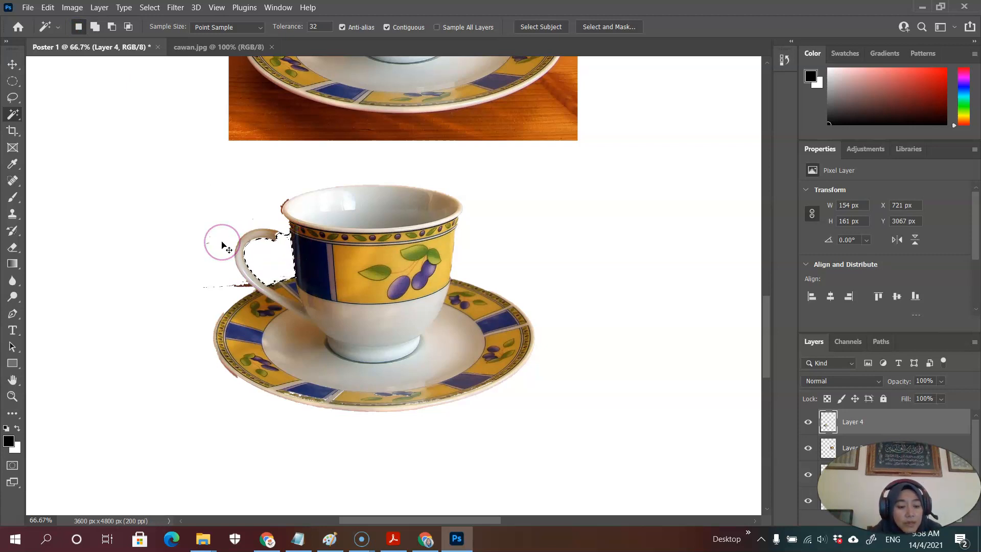
key("ctrl+z")
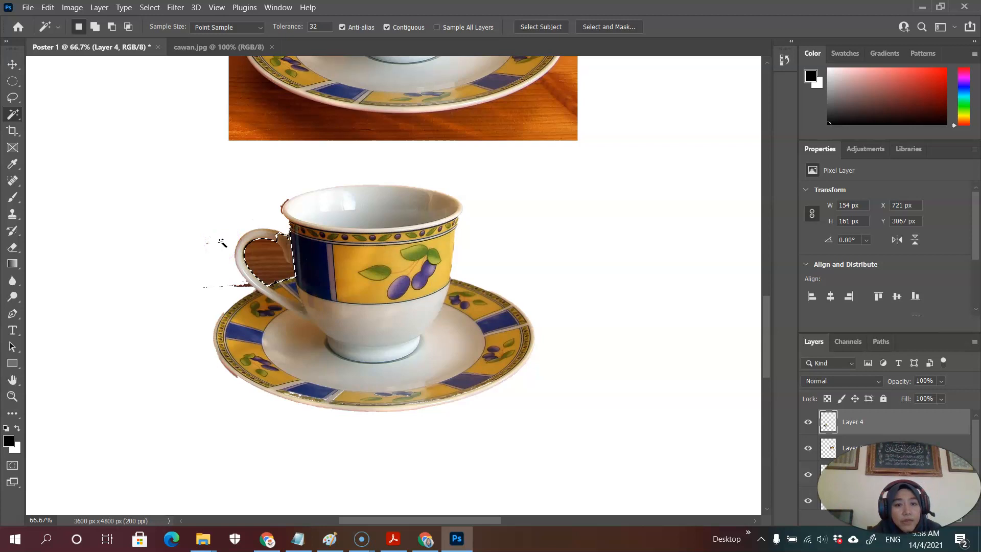
Show the History panel and enlarge it to list more states.
left_click(272, 8)
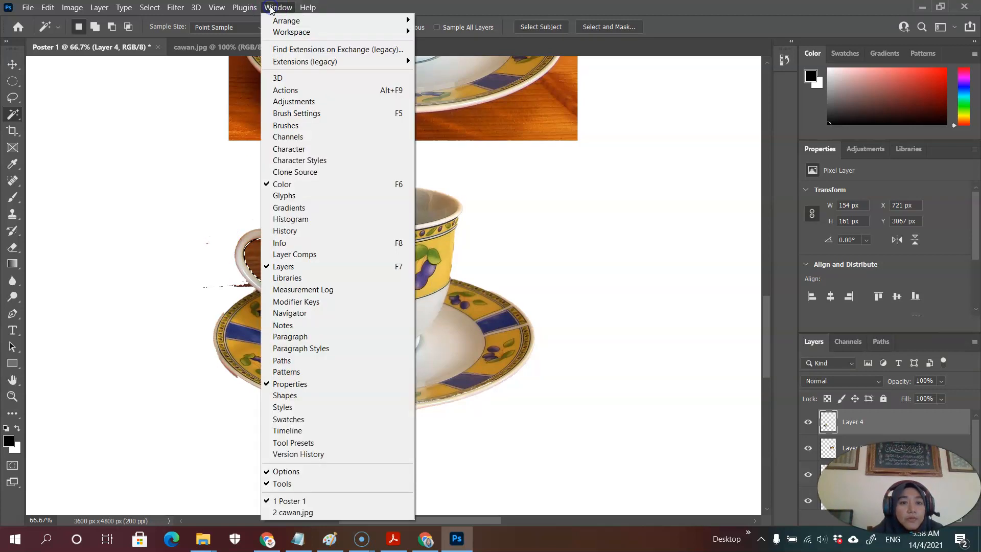
left_click(290, 231)
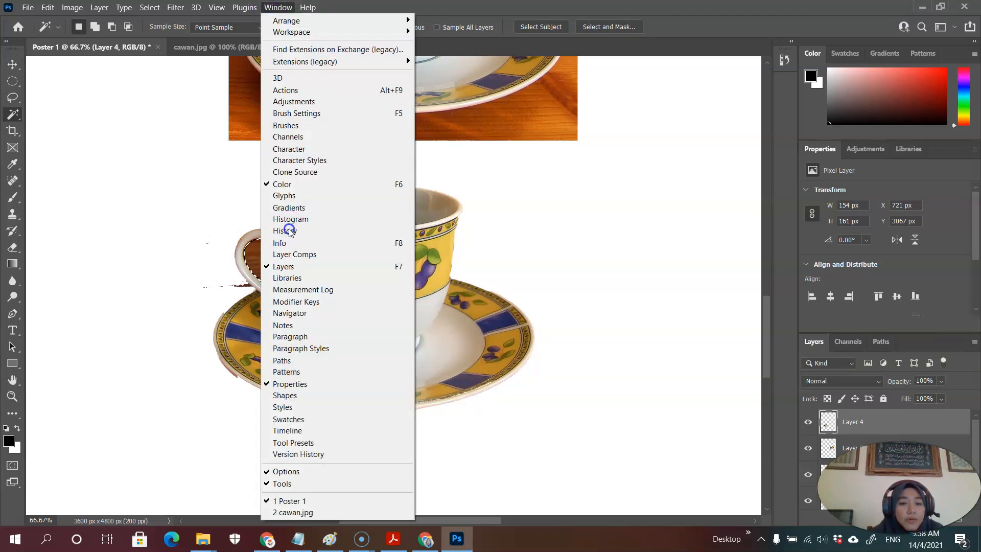
left_click_drag(705, 138, 705, 296)
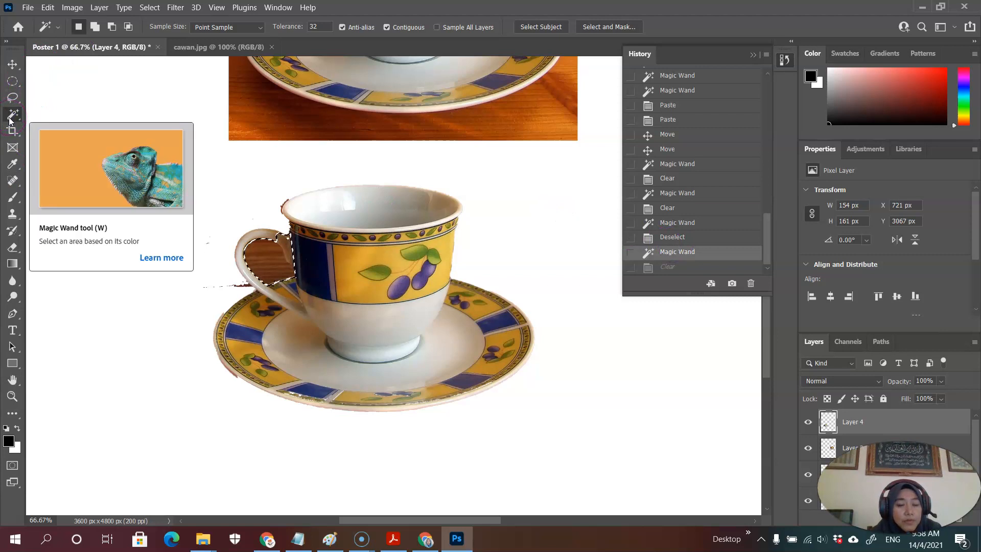
Clear the selection and begin erasing the wood inside the copied cup's handle with the Eraser at brush size 13.
key("ctrl+d")
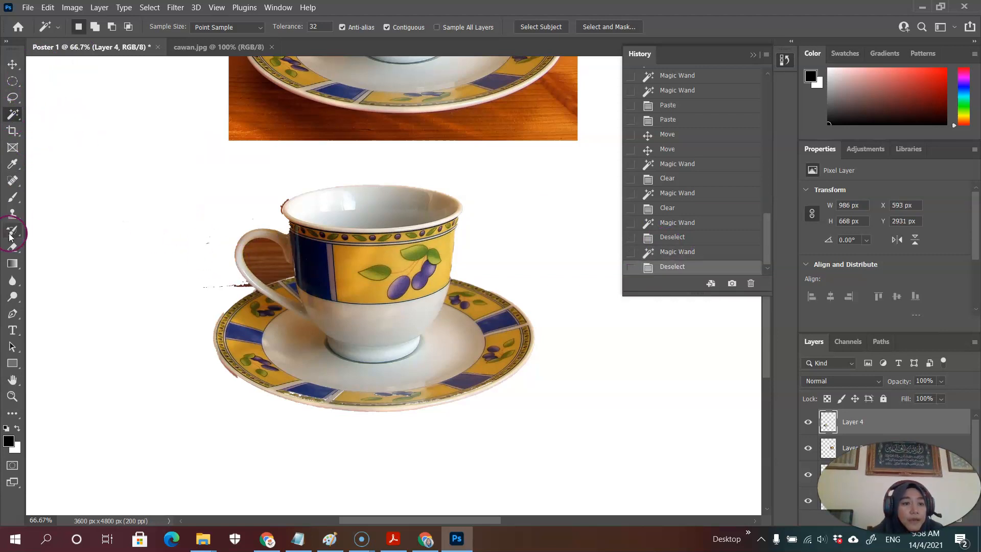
left_click(7, 252)
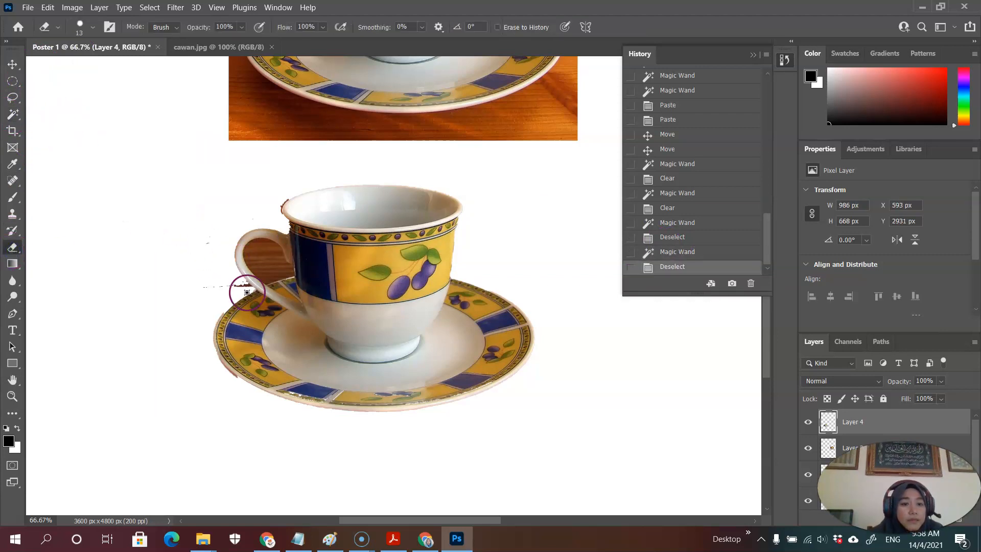
left_click(266, 261)
Erase the remaining wood inside the copied cup's handle up to the handle's inner edge, using the size 13 Eraser.
key("ctrl+plus")
key("ctrl+plus")
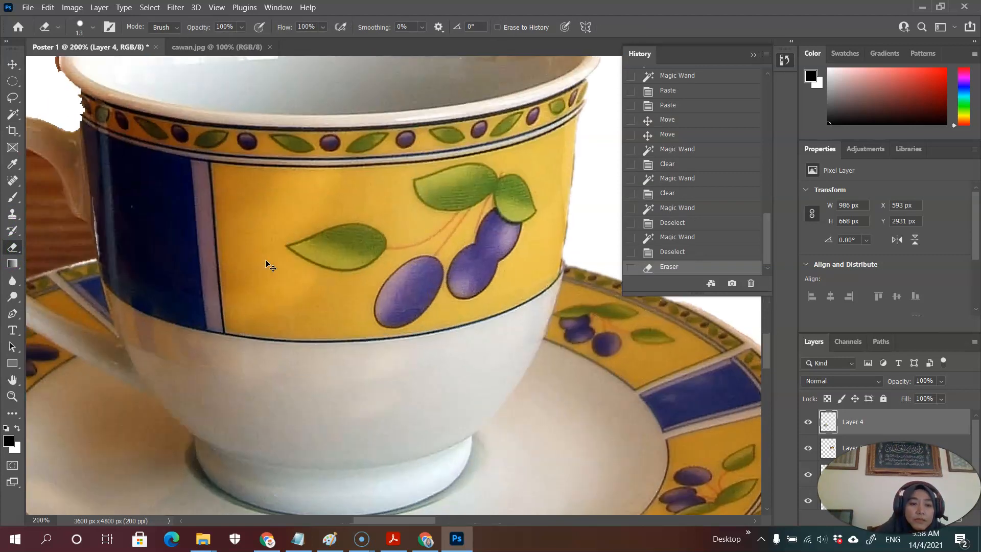
left_click(11, 381)
left_click_drag(183, 263, 504, 278)
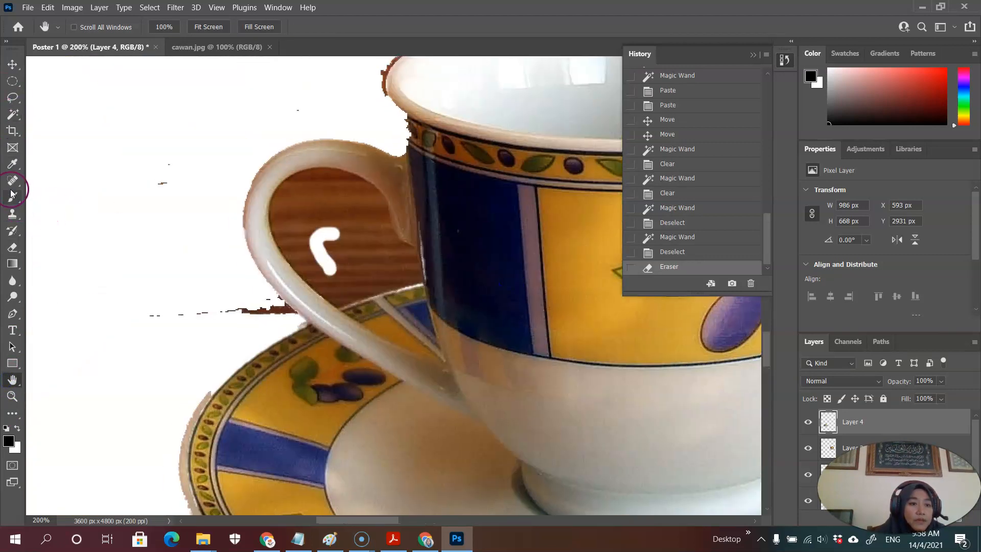
left_click(12, 247)
mouse_move(290, 194)
left_mouse_down()
mouse_move(330, 210)
mouse_move(322, 193)
mouse_move(360, 188)
left_mouse_up()
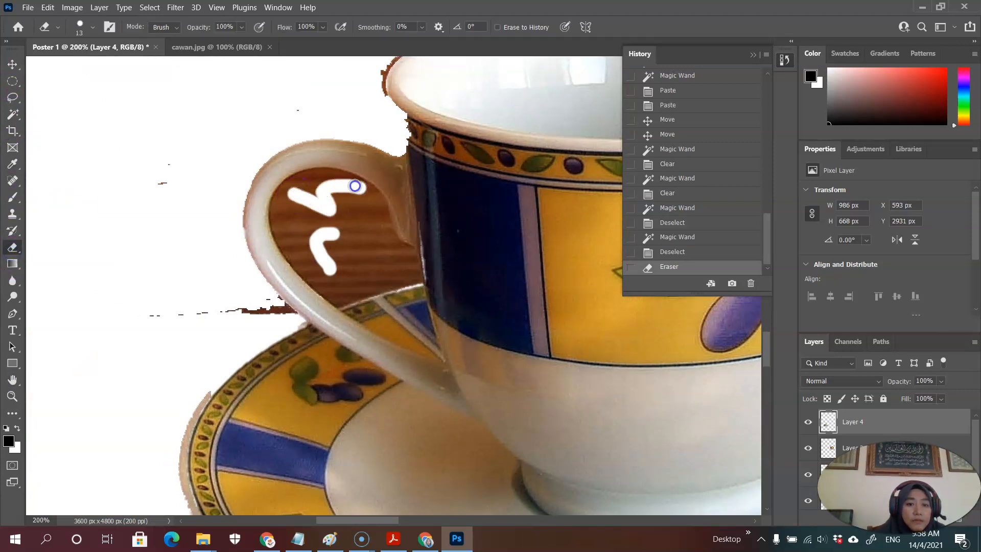
mouse_move(286, 213)
left_mouse_down()
mouse_move(338, 275)
mouse_move(338, 299)
mouse_move(404, 281)
left_mouse_up()
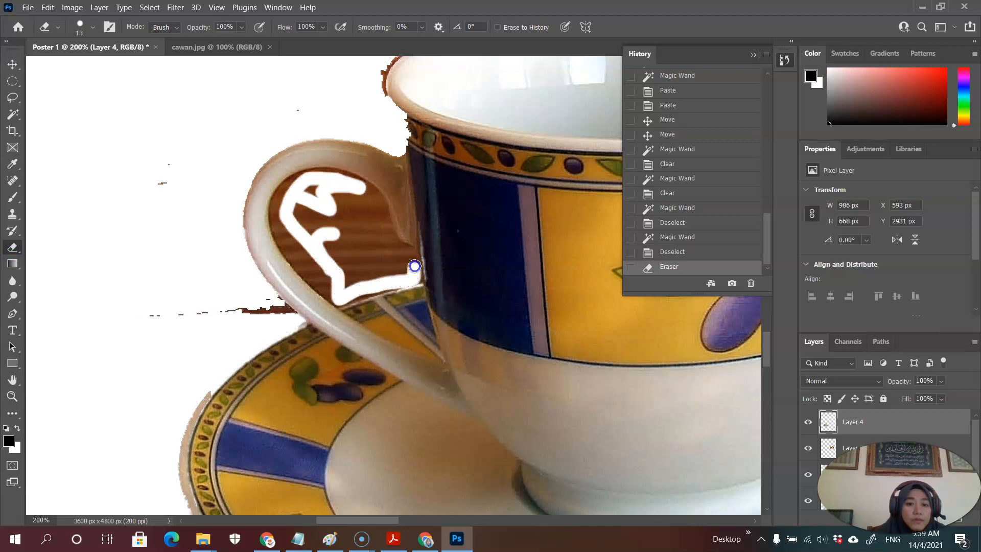
left_click_drag(397, 269, 388, 267)
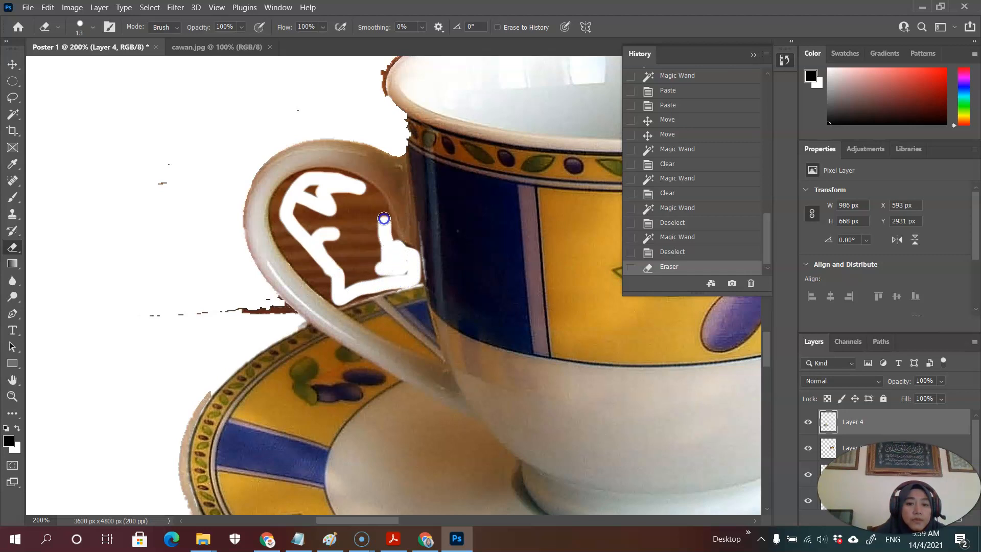
mouse_move(369, 195)
left_mouse_down()
mouse_move(357, 193)
mouse_move(377, 274)
mouse_move(368, 212)
mouse_move(352, 208)
mouse_move(362, 244)
left_mouse_up()
mouse_move(340, 190)
left_mouse_down()
mouse_move(358, 276)
mouse_move(312, 180)
mouse_move(348, 280)
left_mouse_up()
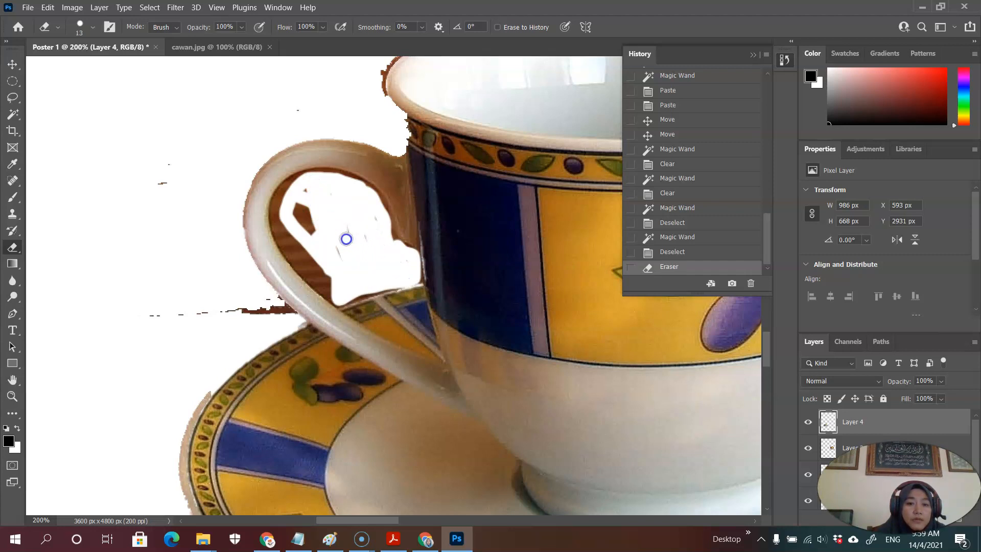
left_click_drag(305, 266, 324, 283)
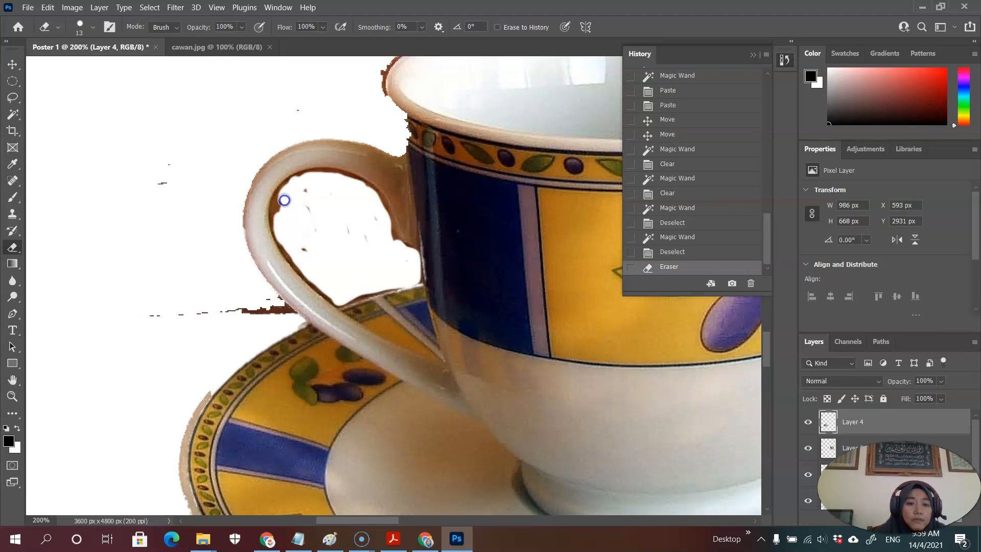
left_click(282, 214)
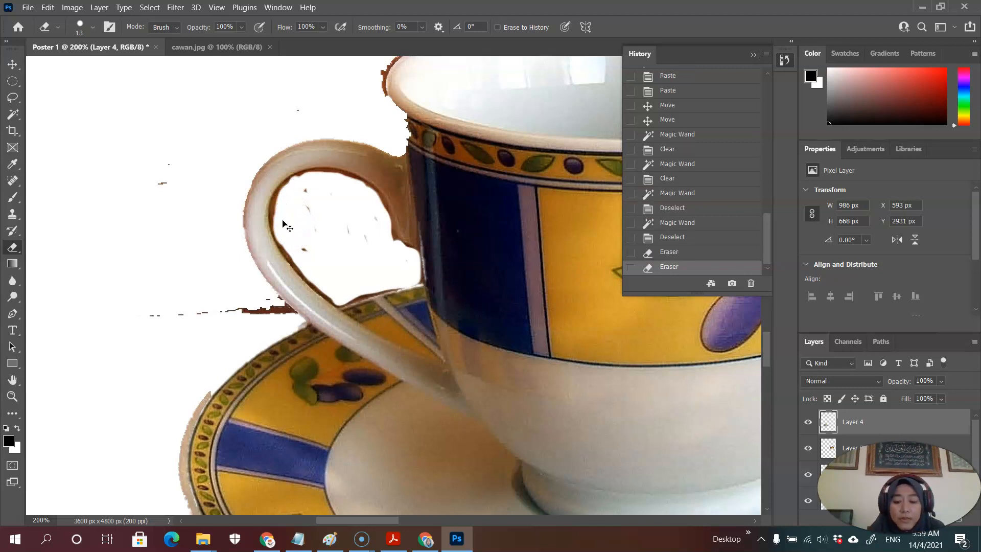
key("ctrl+minus")
key("ctrl+minus")
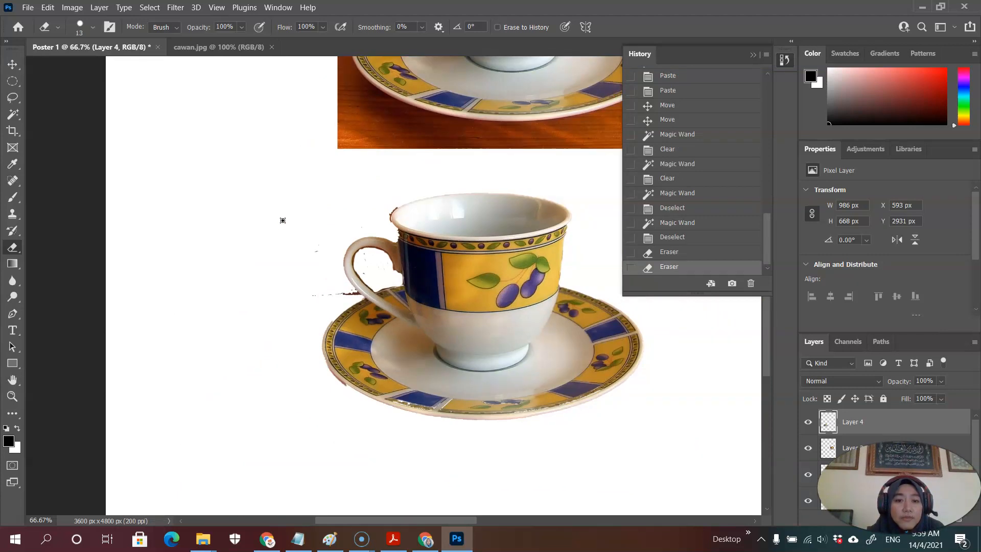
Collapse the History panel and move the cutout cup left to about X 354 px, Y 2958 px.
left_click(11, 65)
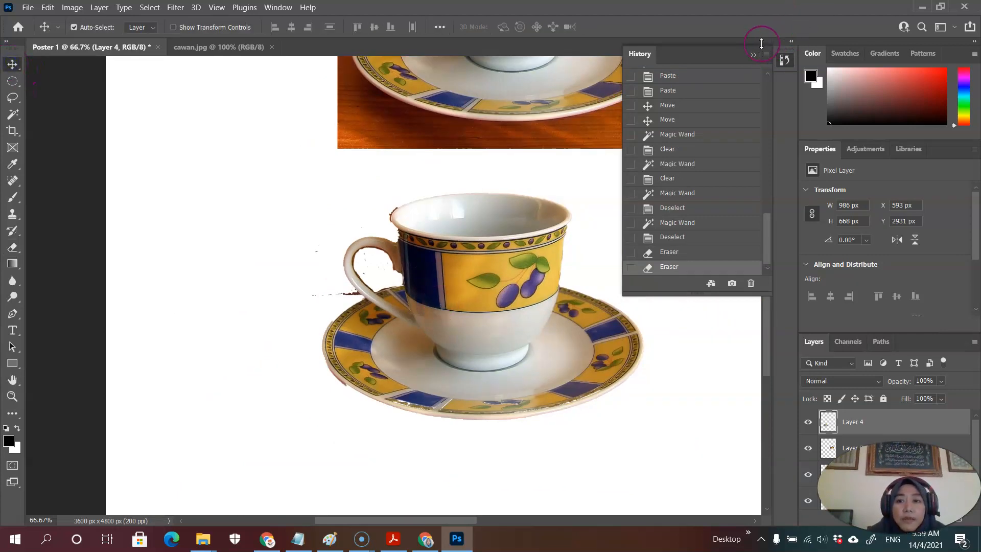
left_click(749, 53)
left_click_drag(512, 279, 419, 278)
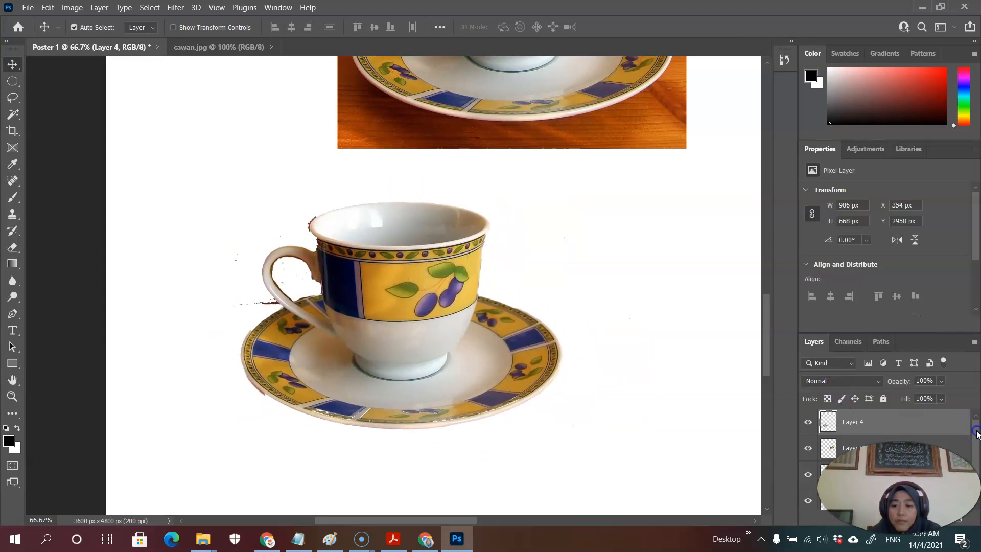
Enlarge the Layers panel to list more layers and shift the cutout cup to about X 380 px, Y 2985 px.
left_click_drag(978, 434, 977, 448)
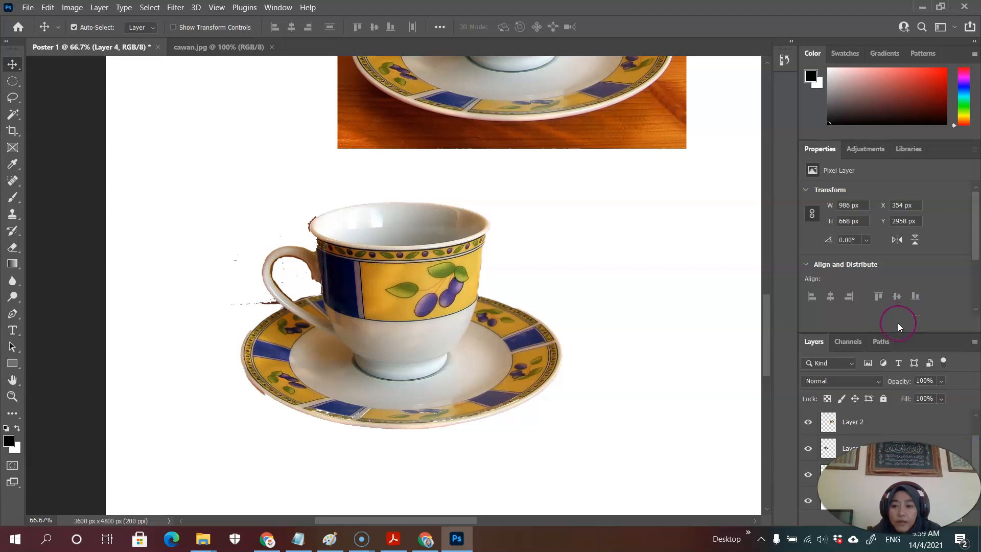
left_click_drag(905, 333, 900, 212)
left_click(813, 281)
left_click(815, 304)
left_click(828, 378)
left_click(404, 294)
mouse_move(419, 284)
left_mouse_down()
mouse_move(435, 275)
mouse_move(428, 294)
left_mouse_up()
left_click(613, 329)
Rename the cutout cup's layer, Layer 4, as Cup.
left_click(850, 378)
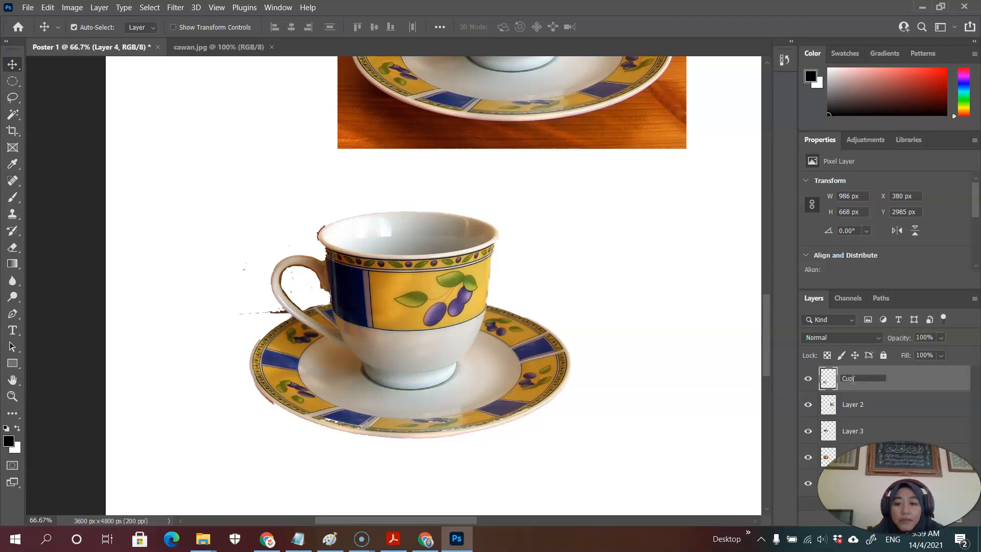
type("Cup")
key("Return")
left_click_drag(852, 382, 849, 409)
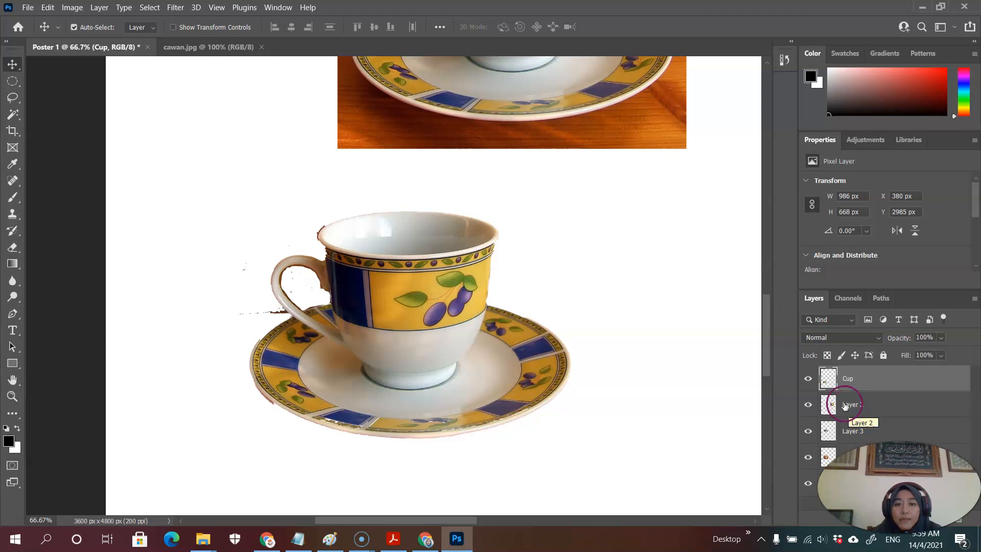
Delete Layer 3 with the extra cup copy and Layer 1 with the original photo.
left_click(535, 94)
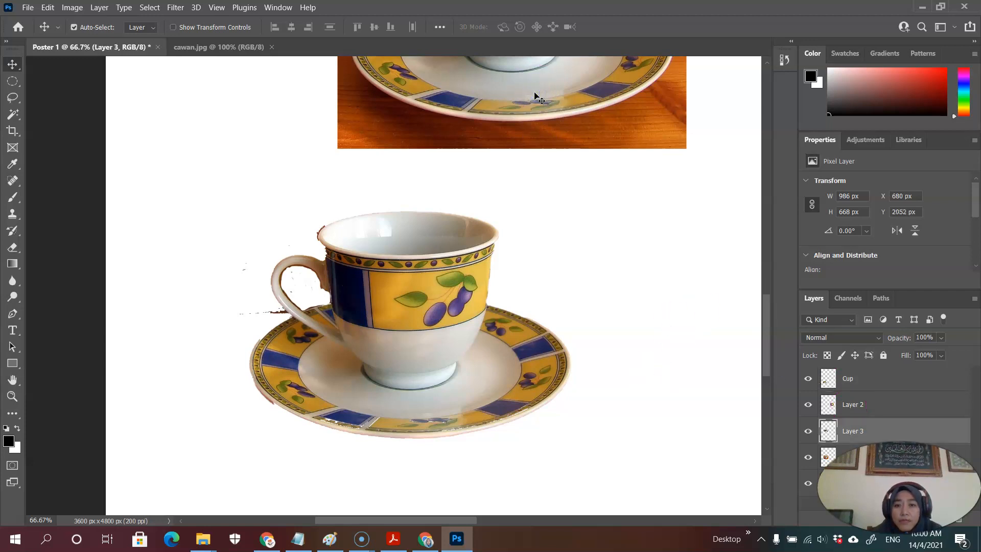
left_click_drag(537, 98, 630, 294)
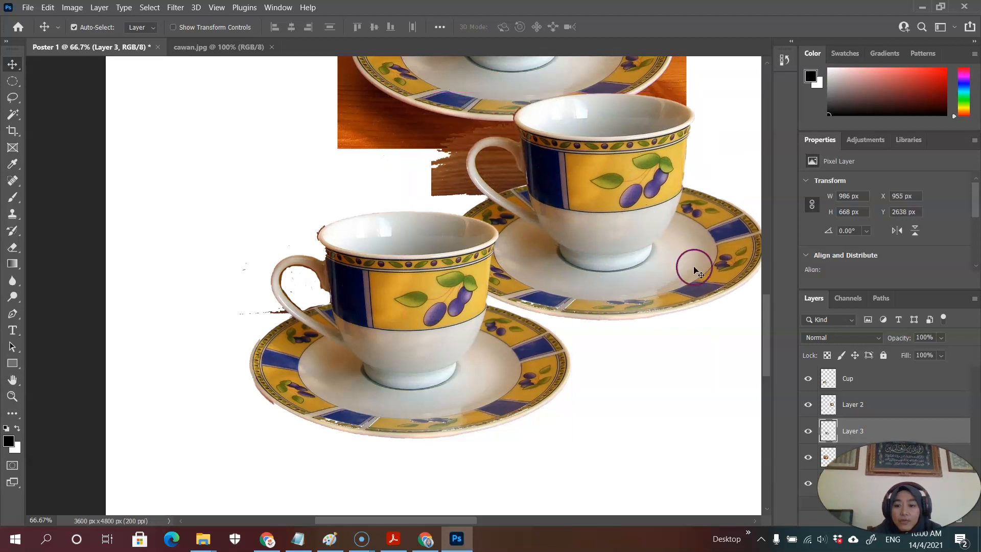
left_click(827, 432)
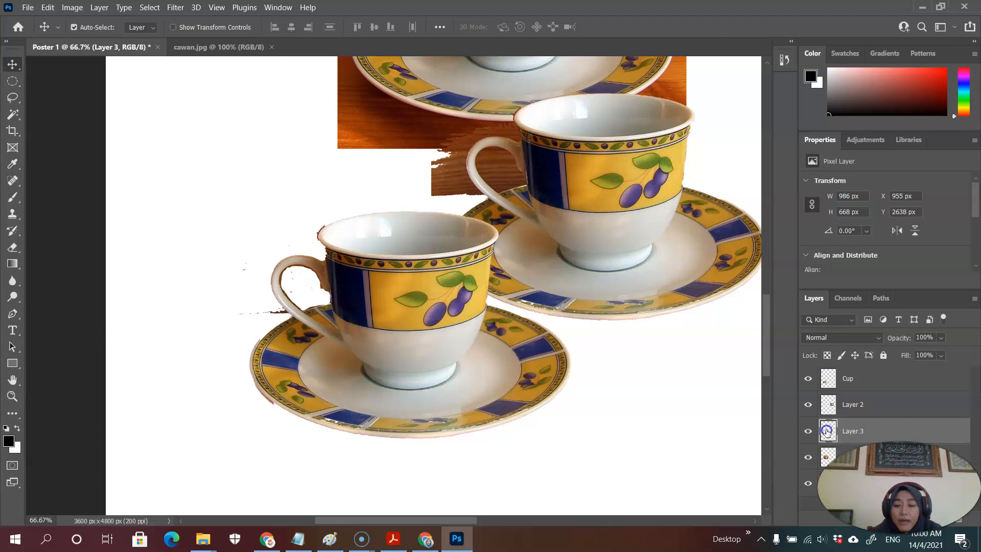
left_click_drag(828, 432, 828, 470)
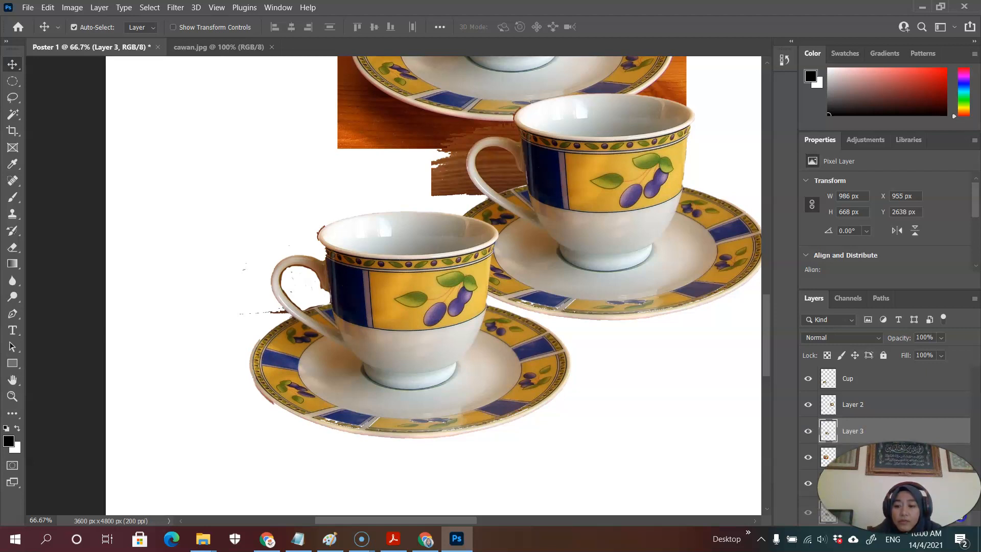
key("Delete")
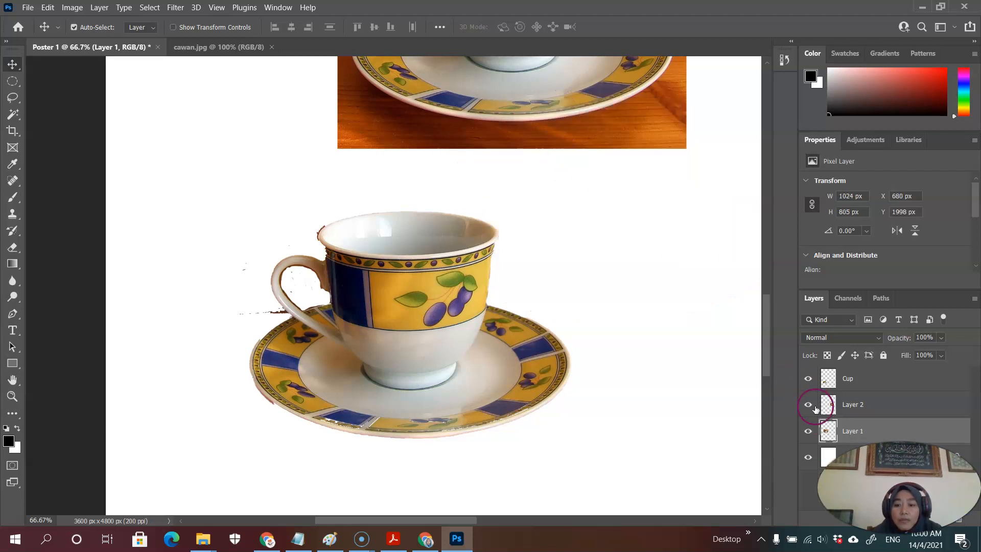
left_click_drag(828, 430, 958, 517)
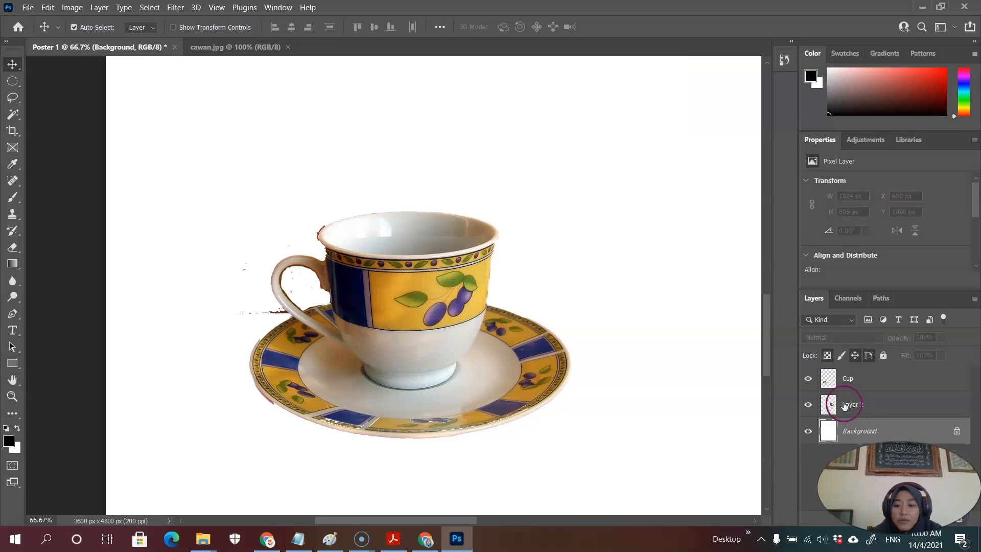
Hide the Cup layer and show it again to check which object it holds.
left_click(807, 406)
left_click(808, 379)
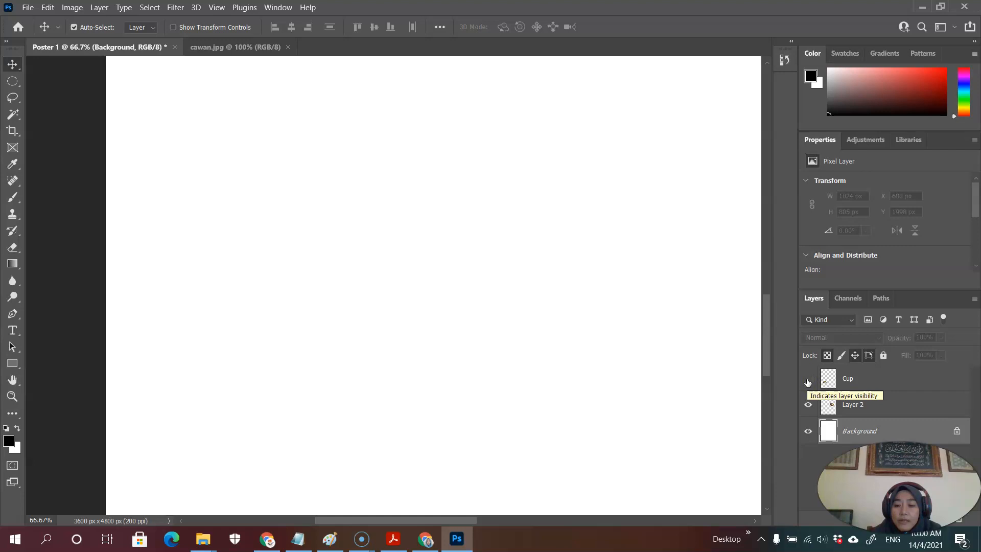
left_click(808, 380)
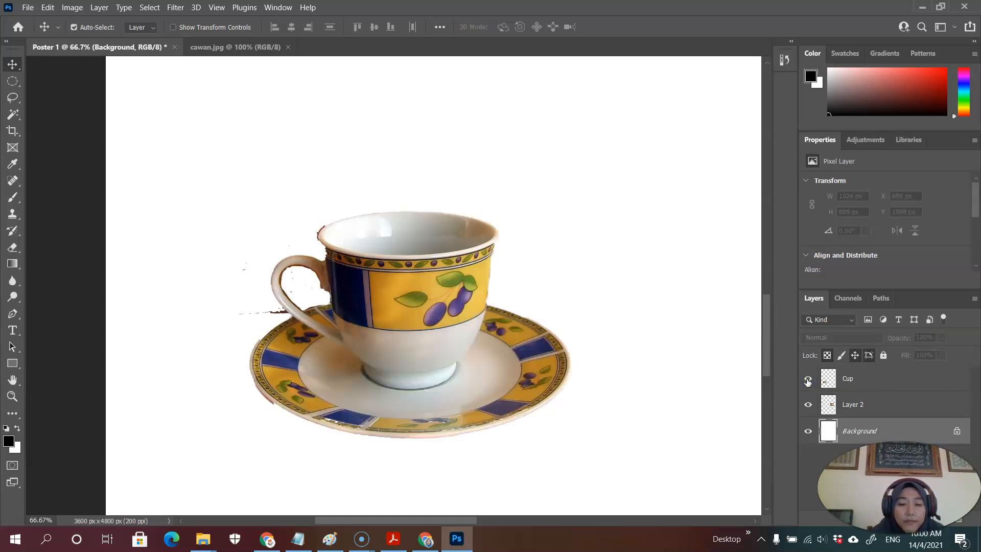
Find the roughly cut cup on Layer 2 in the canvas and delete that layer.
left_click(11, 381)
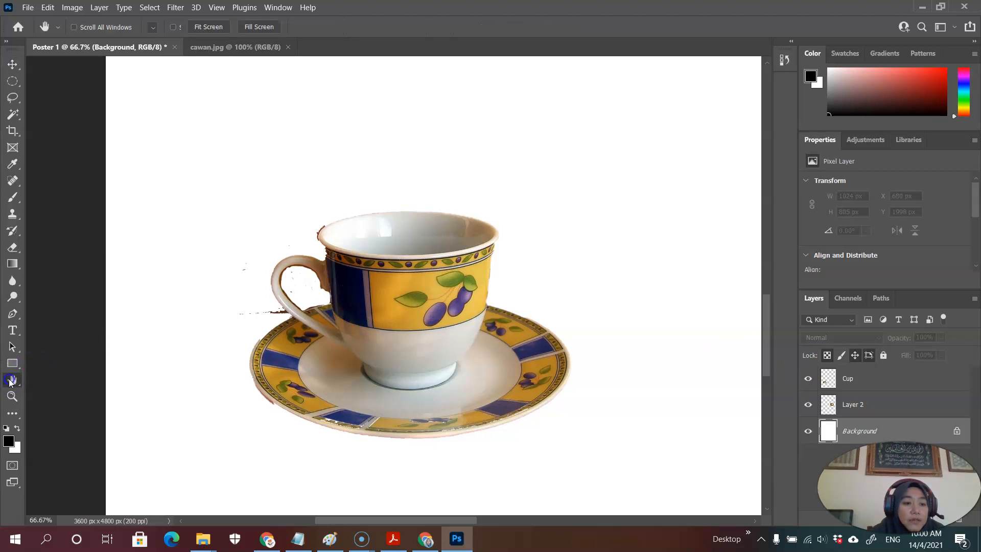
left_click_drag(543, 269, 270, 484)
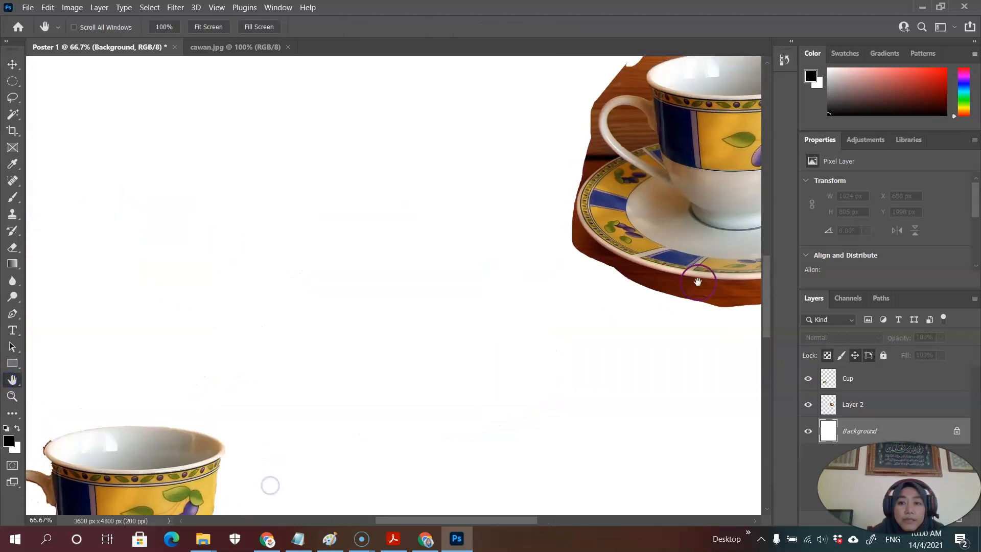
left_click(849, 405)
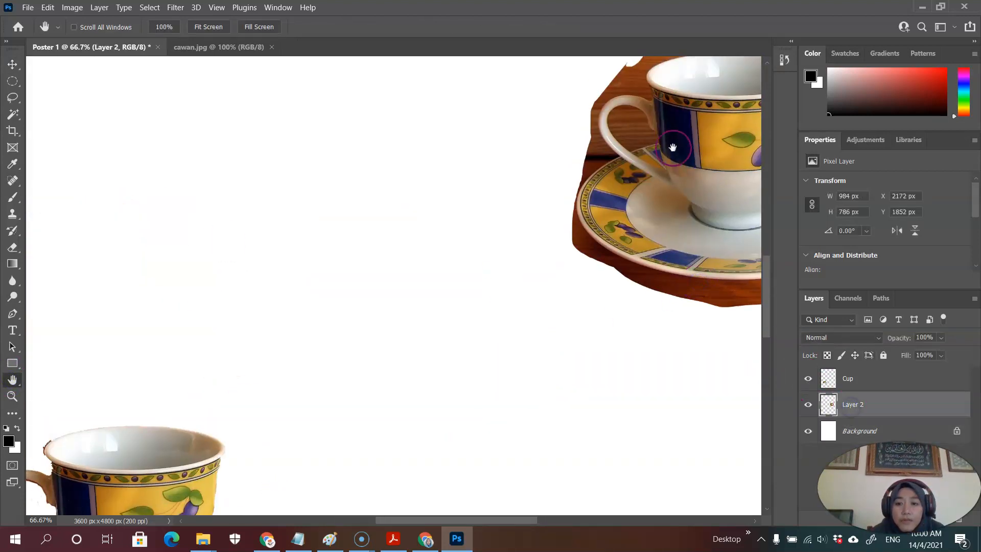
left_click(12, 65)
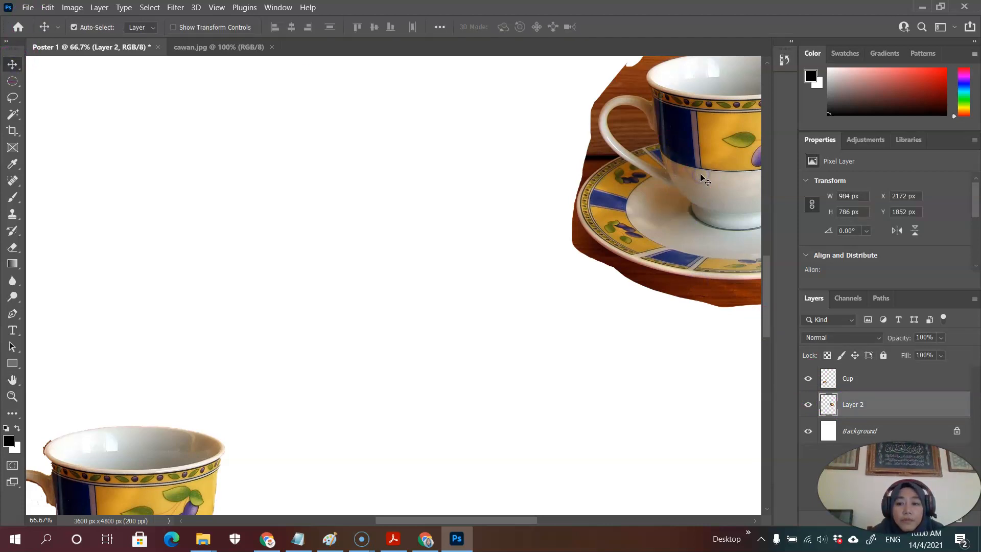
left_click_drag(865, 405, 959, 520)
Move the remaining cutout cup to about X 1109 px, Y 2256 px on the poster.
left_click(392, 294)
left_click_drag(143, 453, 329, 200)
left_click_drag(359, 233, 411, 232)
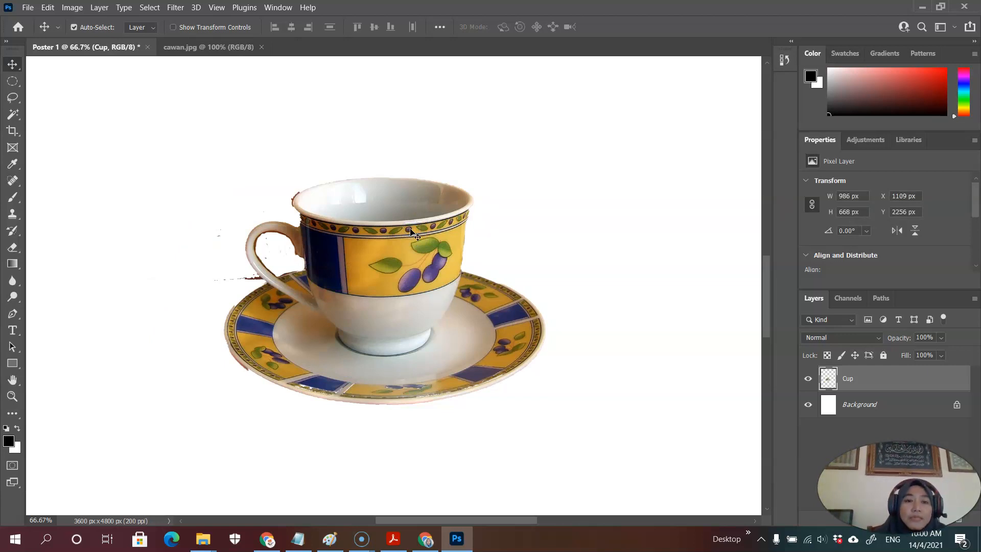
left_click(411, 229)
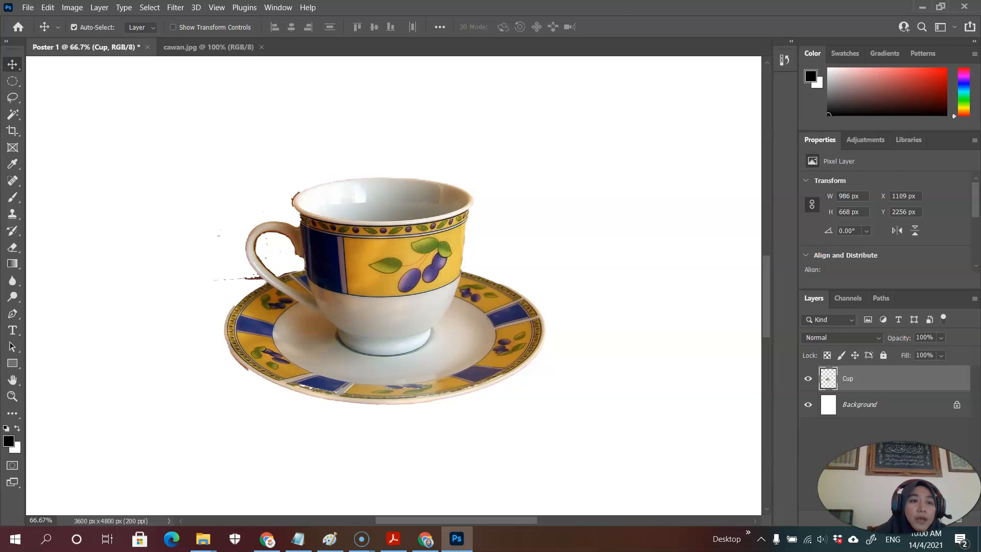
Scale the cup and saucer up proportionally to about 151.59% on the poster.
left_click(48, 8)
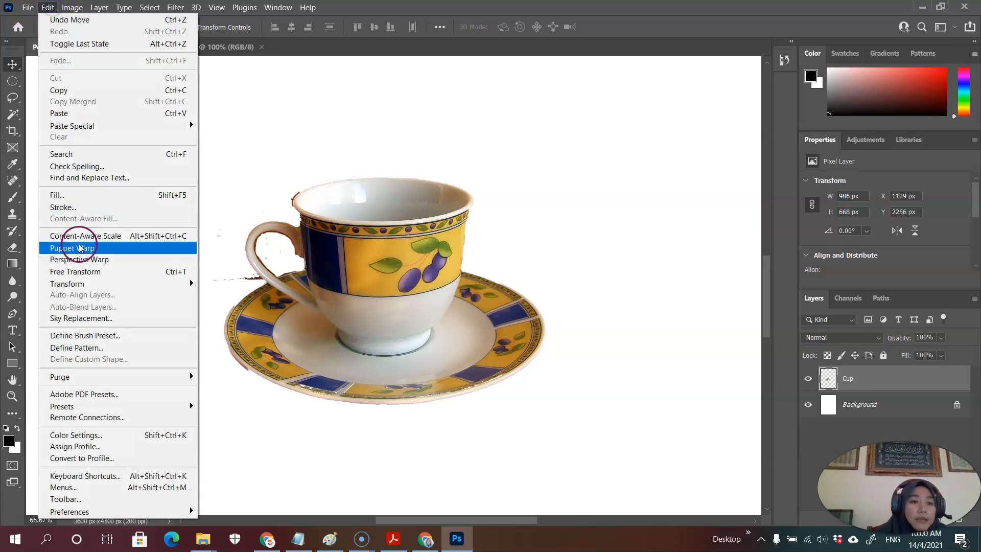
mouse_move(80, 287)
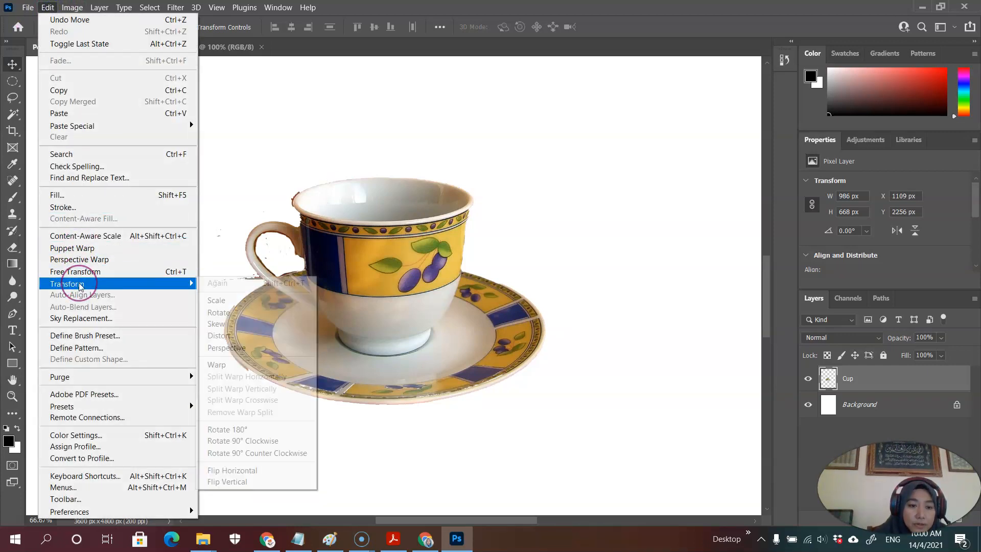
left_click_drag(81, 286, 221, 308)
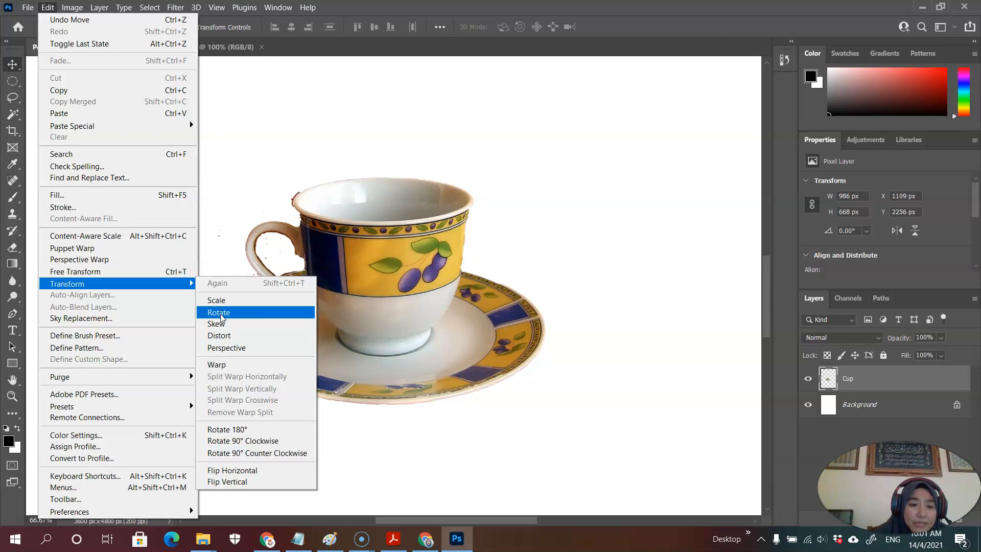
left_click_drag(221, 318, 105, 271)
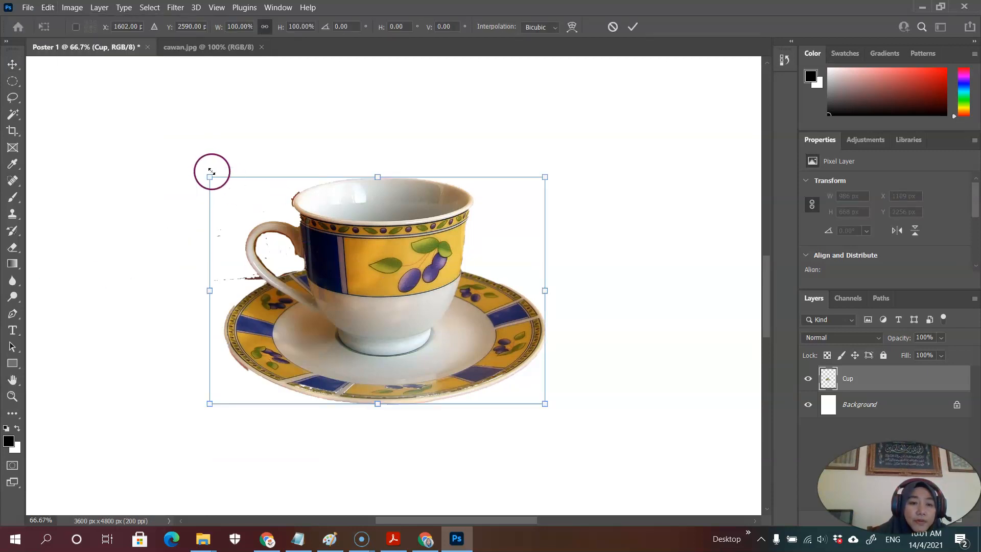
left_click_drag(210, 174, 140, 102)
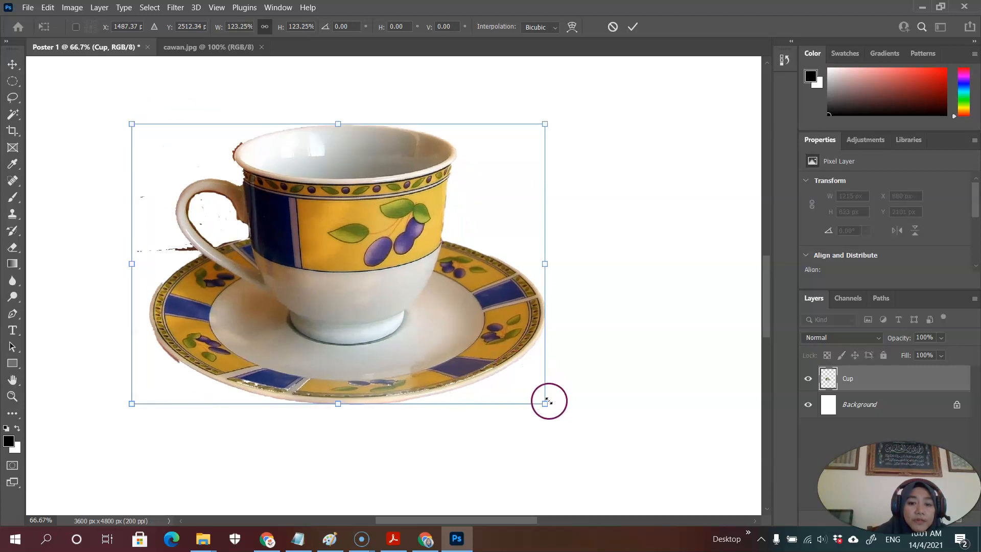
left_click_drag(546, 403, 645, 456)
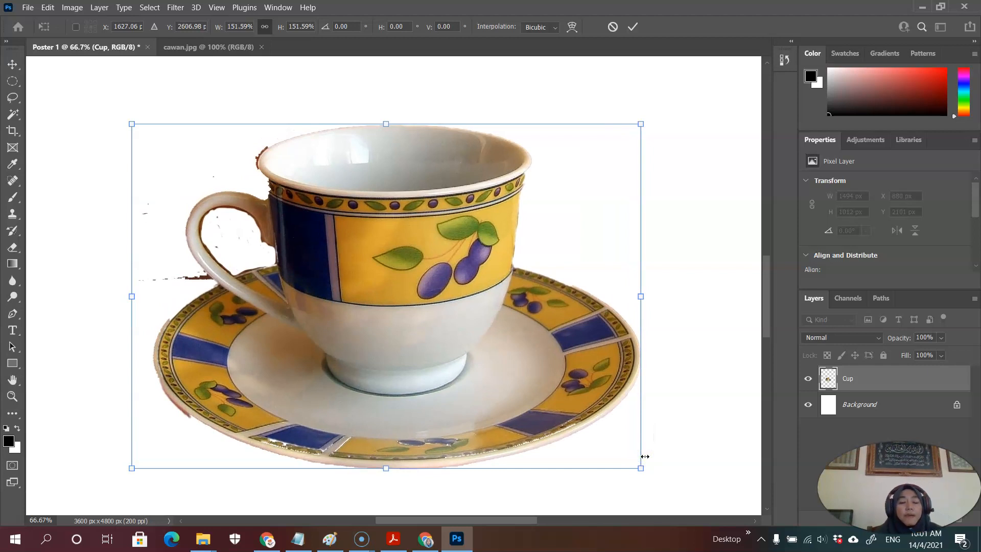
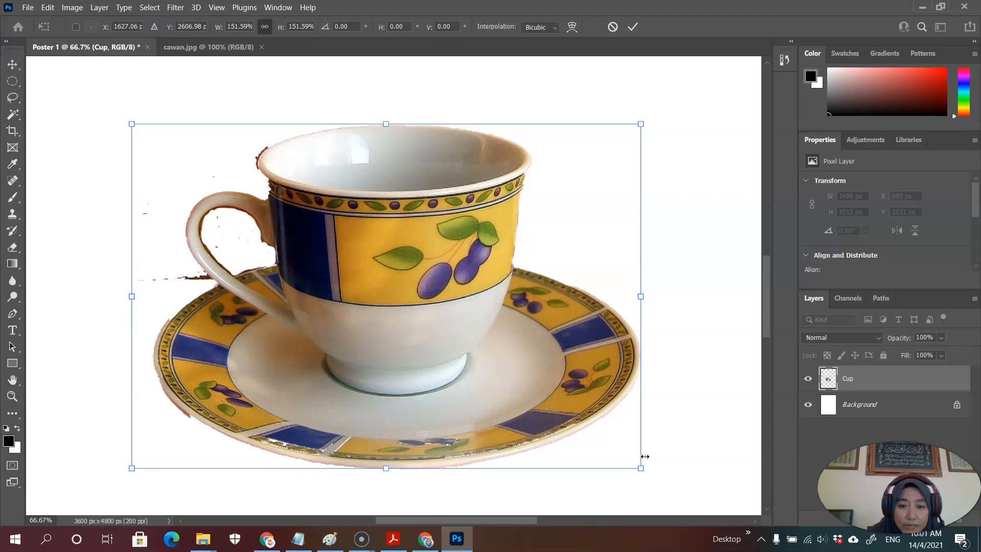
key("Return")
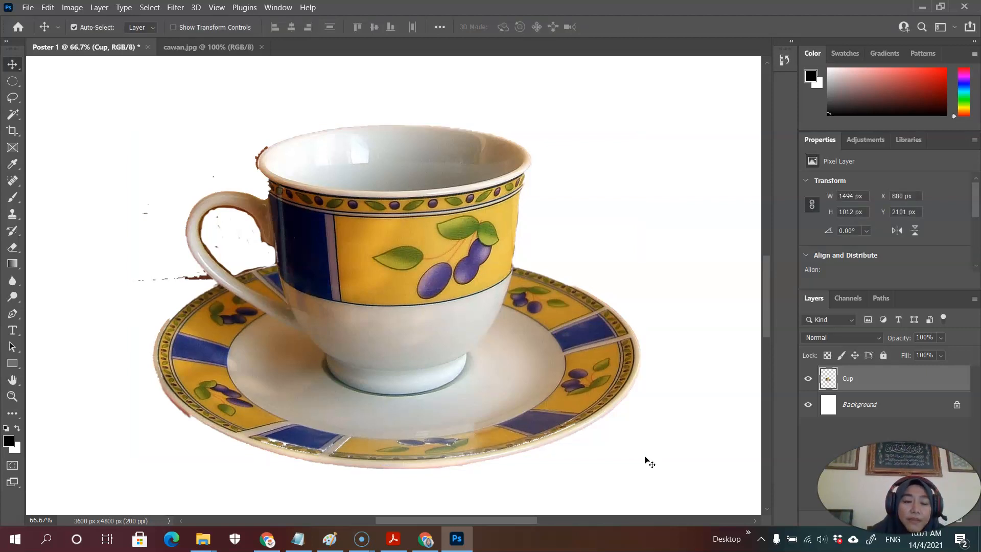
Free-transform the cup, rotating it clockwise by about 2.64° and shifting it slightly to the right.
left_click(48, 7)
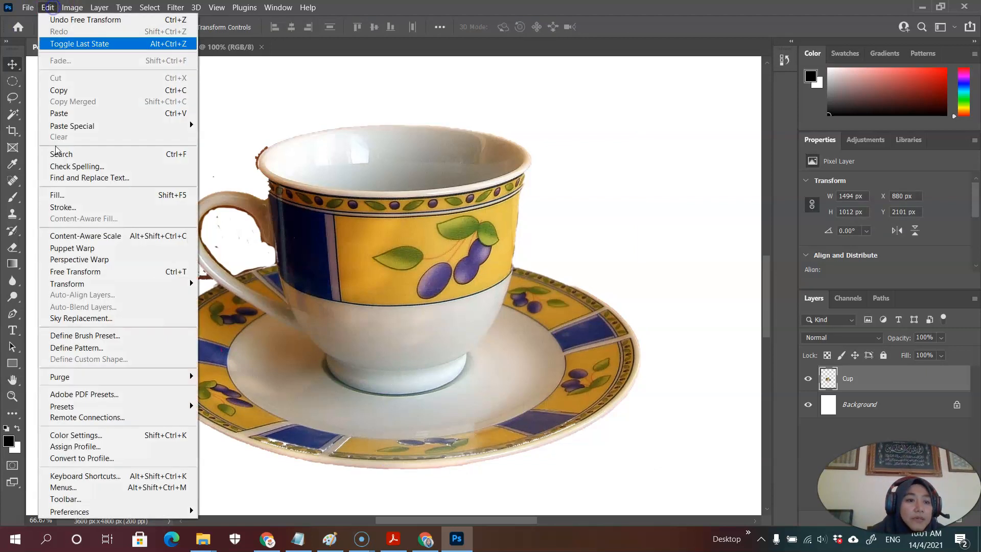
left_click(111, 271)
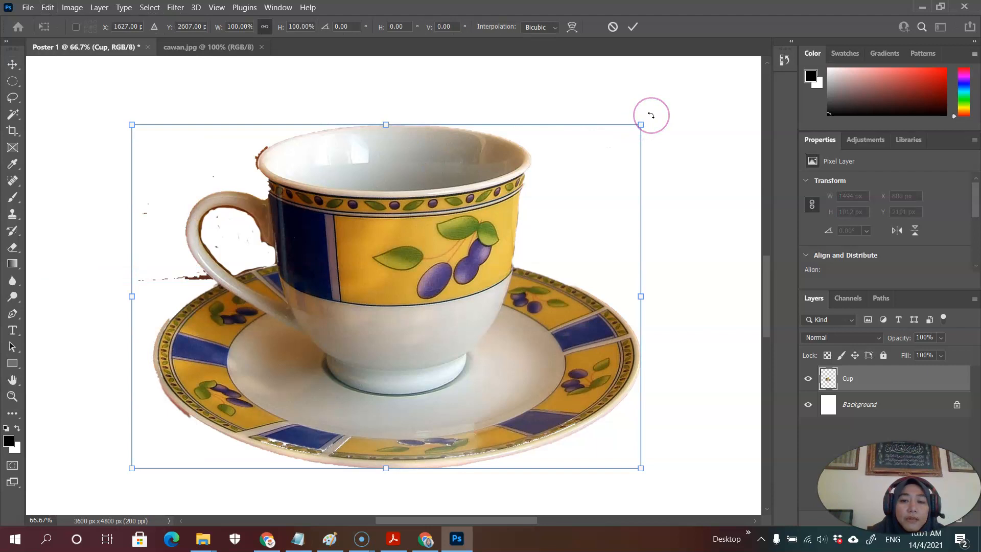
left_click_drag(651, 115, 561, 137)
left_click_drag(406, 197, 503, 214)
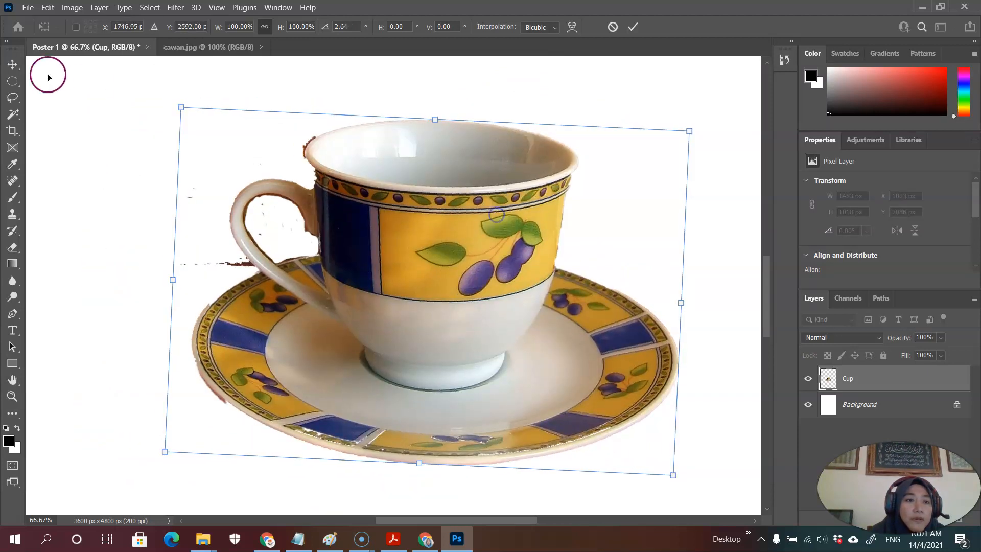
Apply a Perspective transform that narrows the cup, mostly at its rim, and move the result to about X 1179 px, Y 2086 px.
left_click(48, 8)
mouse_move(105, 283)
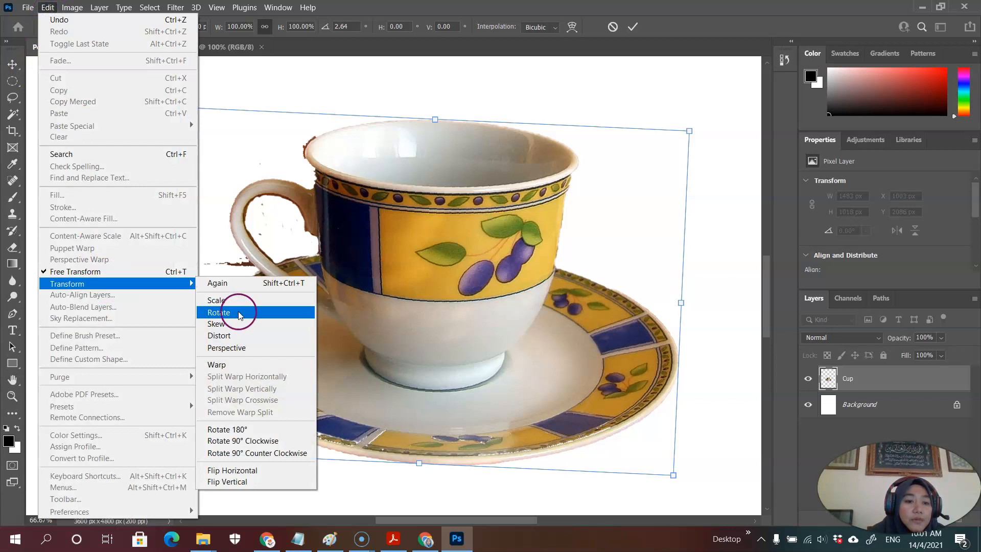
left_click(242, 349)
left_click_drag(688, 134, 556, 86)
left_click_drag(673, 475, 628, 464)
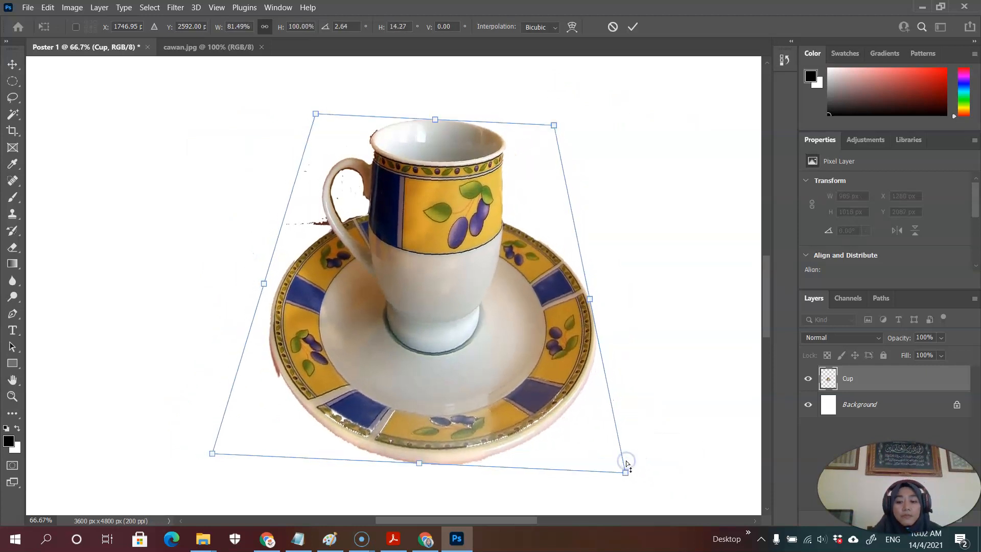
key("Return")
left_click_drag(478, 281, 446, 287)
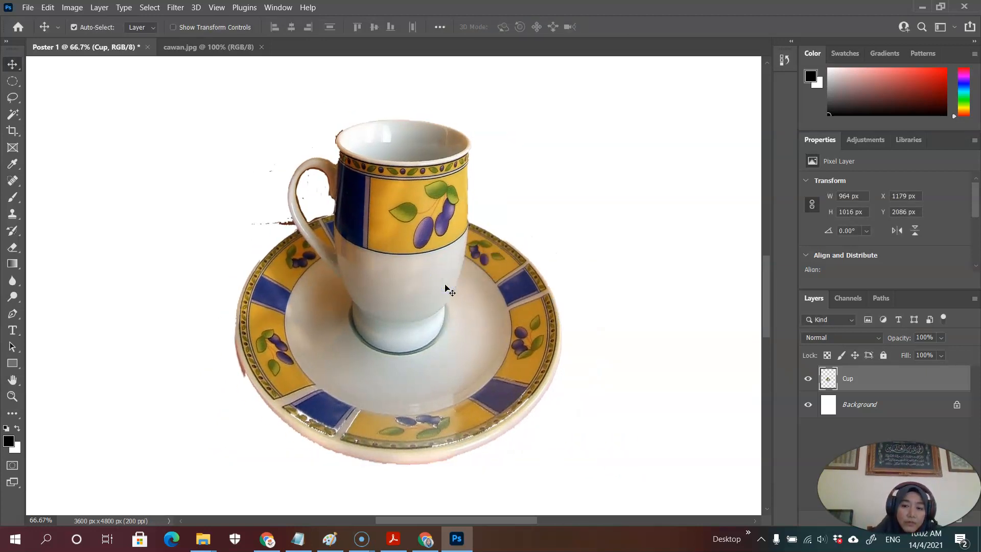
Open the layer style settings of the Cup layer and enable Bevel & Emboss, keeping the cup visible beside the dialog.
left_click(828, 404)
left_click(917, 378)
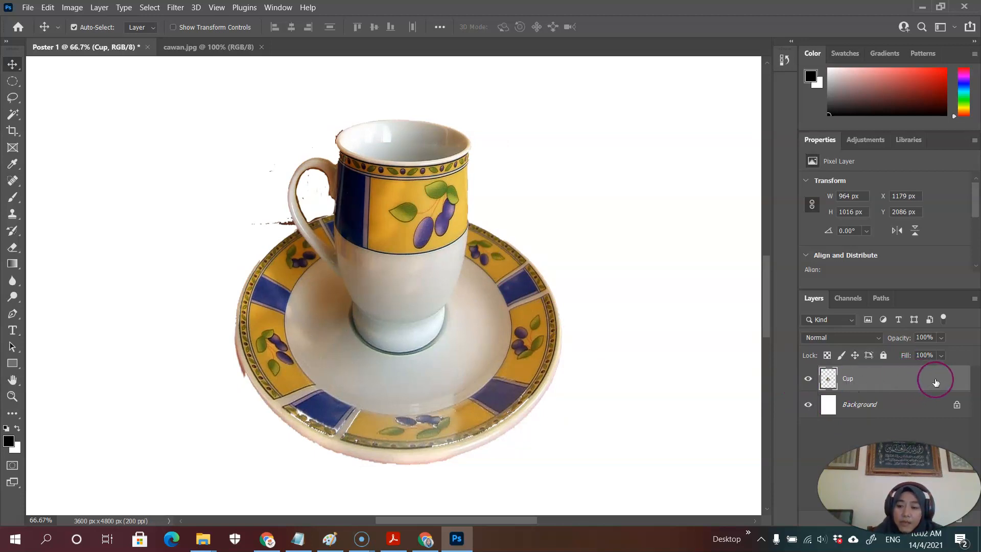
double_click(935, 382)
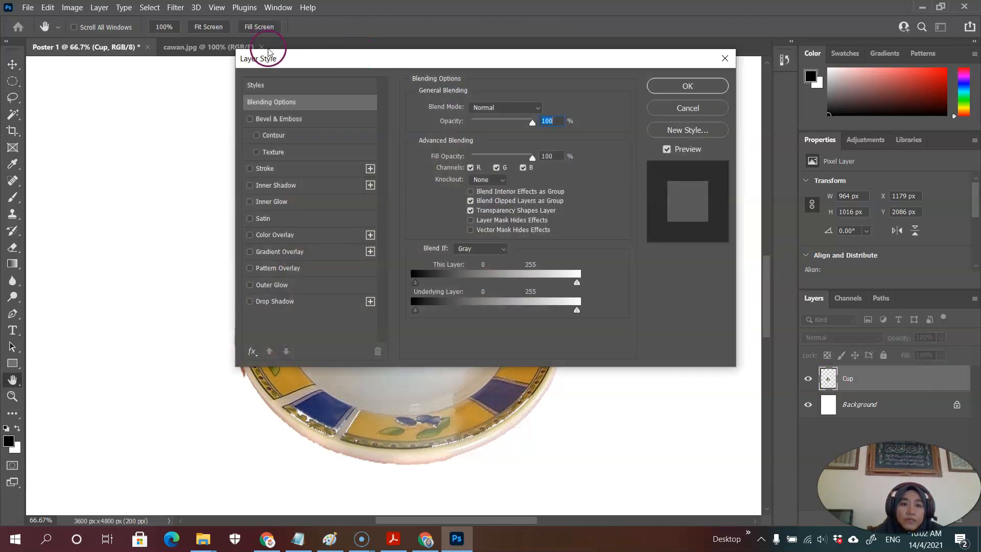
left_click_drag(313, 61, 522, 146)
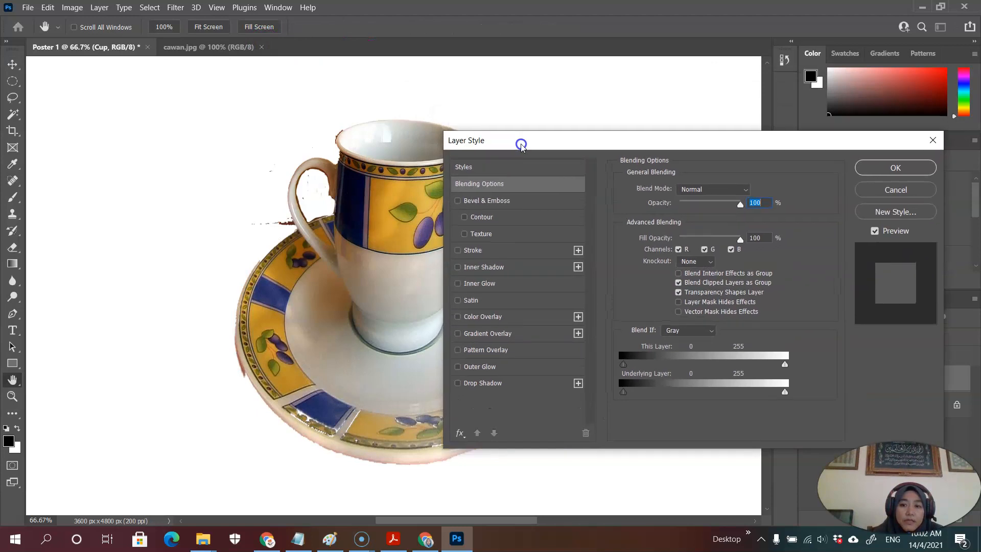
left_click(458, 201)
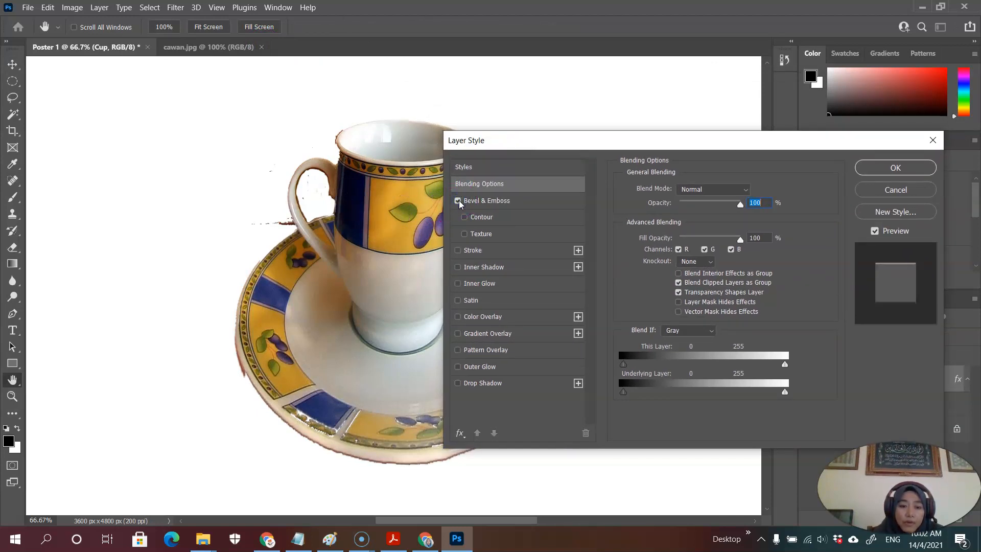
left_click_drag(508, 137, 556, 138)
left_click(534, 202)
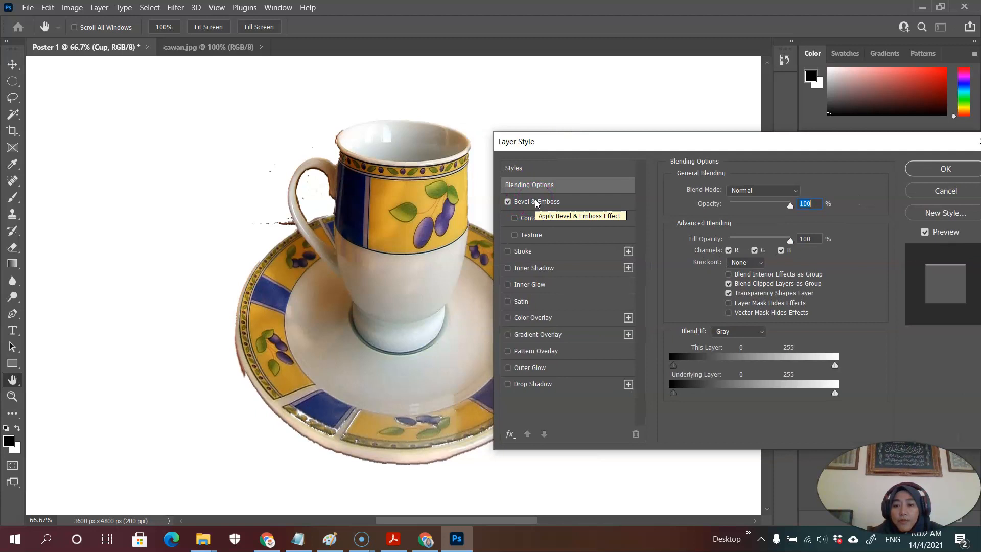
left_click(523, 202)
left_click(558, 204)
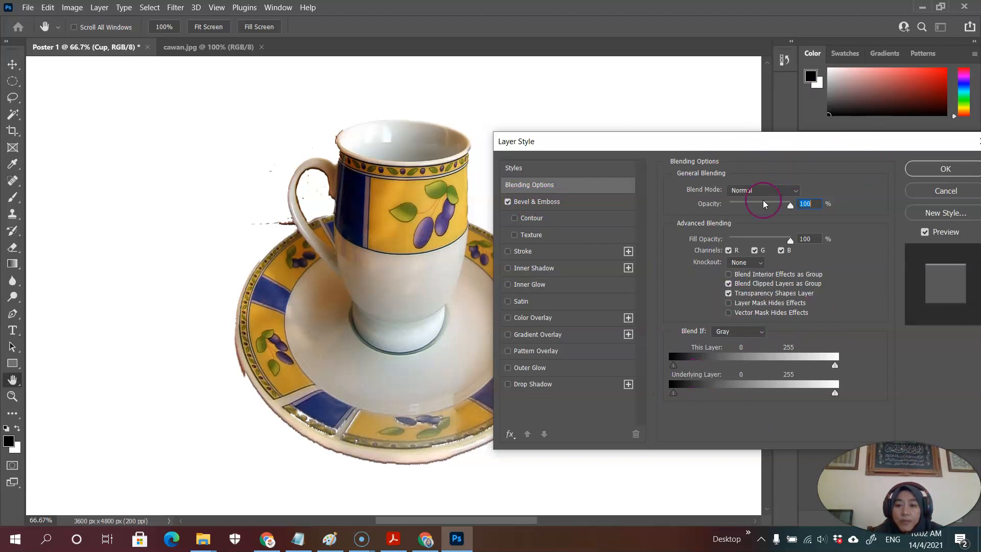
mouse_move(792, 203)
left_mouse_down()
mouse_move(742, 204)
mouse_move(794, 207)
left_mouse_up()
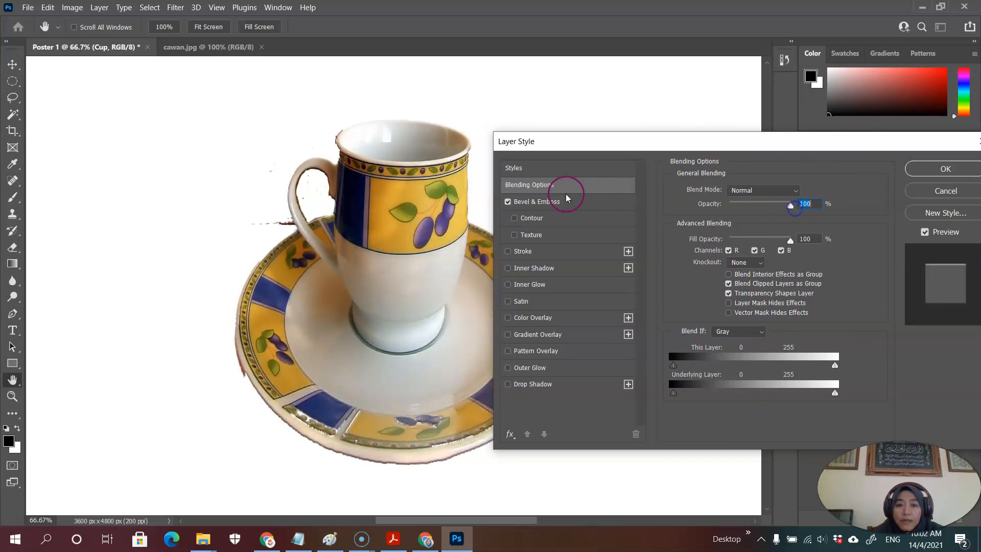
Enable the Contour option of Bevel & Emboss and choose the third contour preset.
left_click(535, 219)
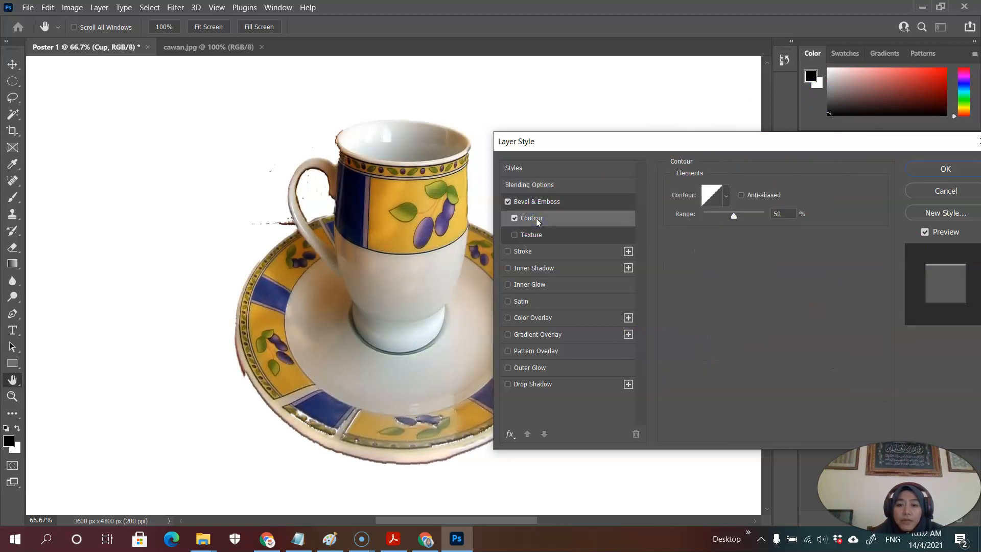
left_click(728, 194)
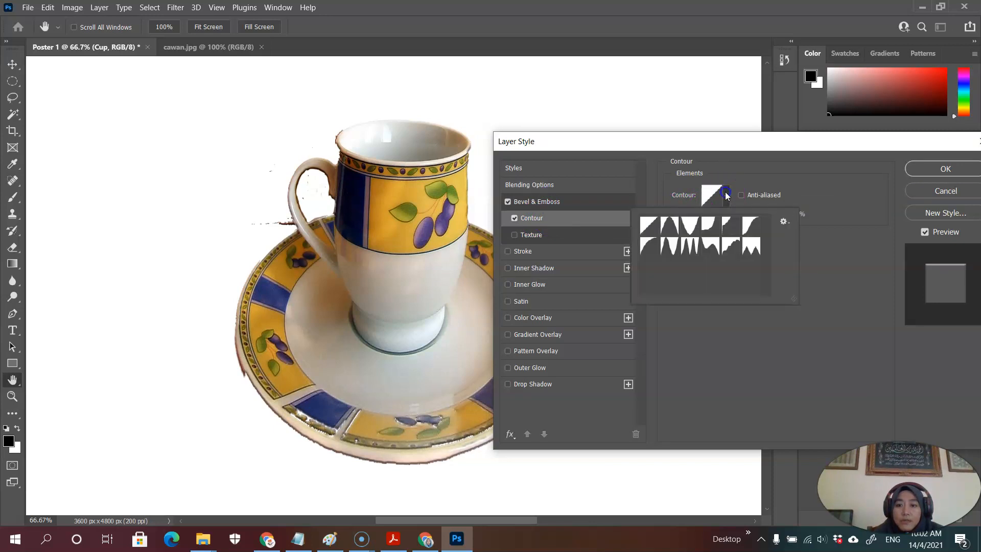
left_click(693, 225)
left_click(556, 254)
Enable the bevel's Texture, try Tree Tile 3, and choose the first pattern of the Trees group.
left_click(547, 235)
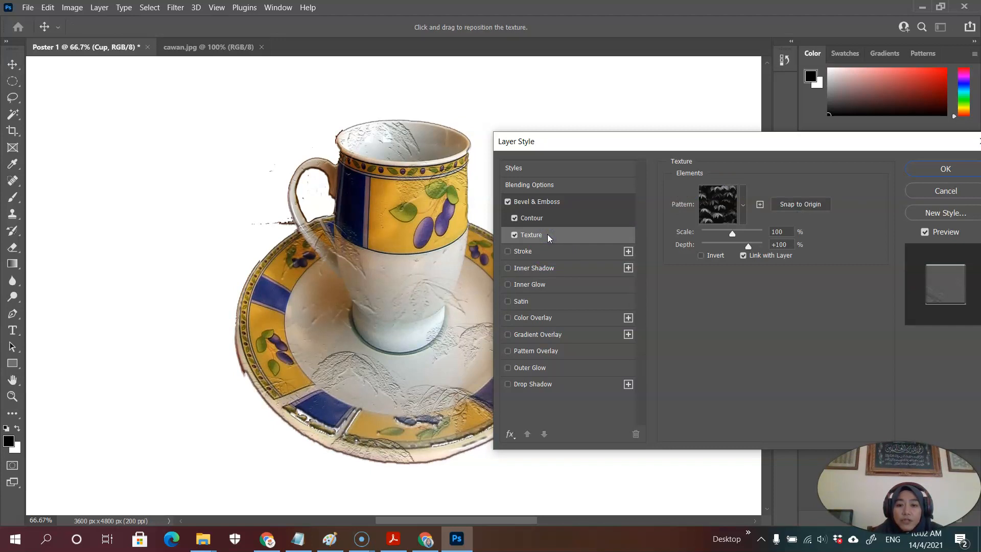
left_click(743, 204)
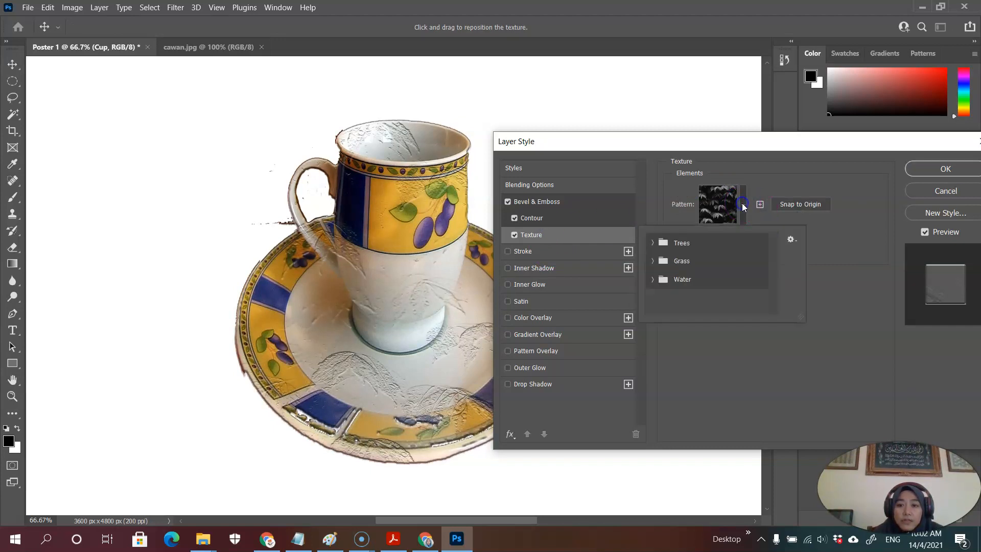
left_click(652, 243)
left_click(690, 261)
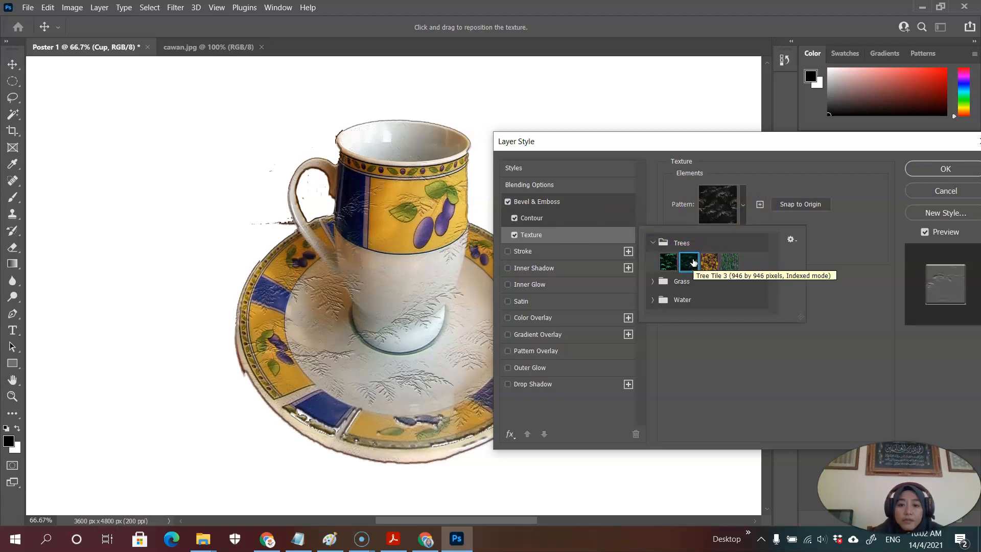
left_click(662, 259)
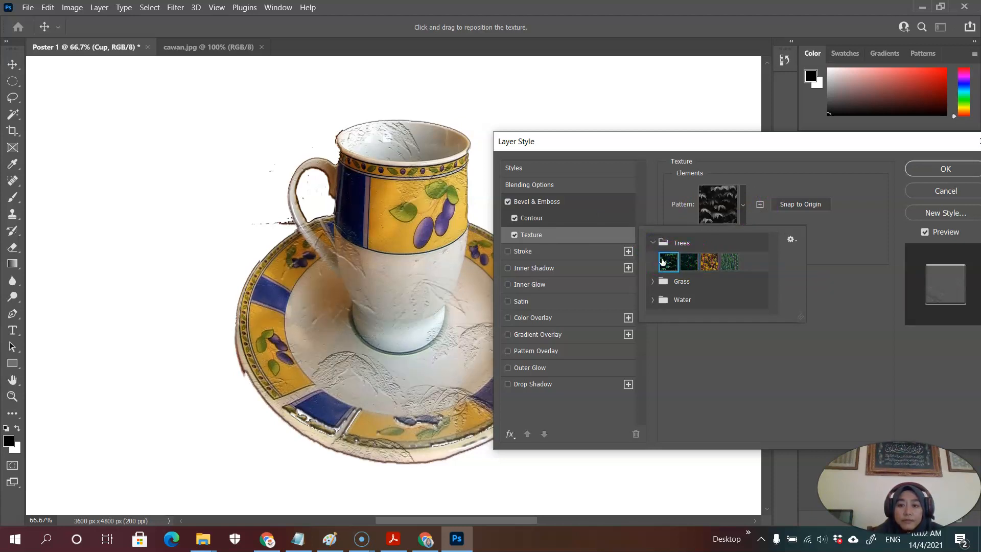
left_click(721, 197)
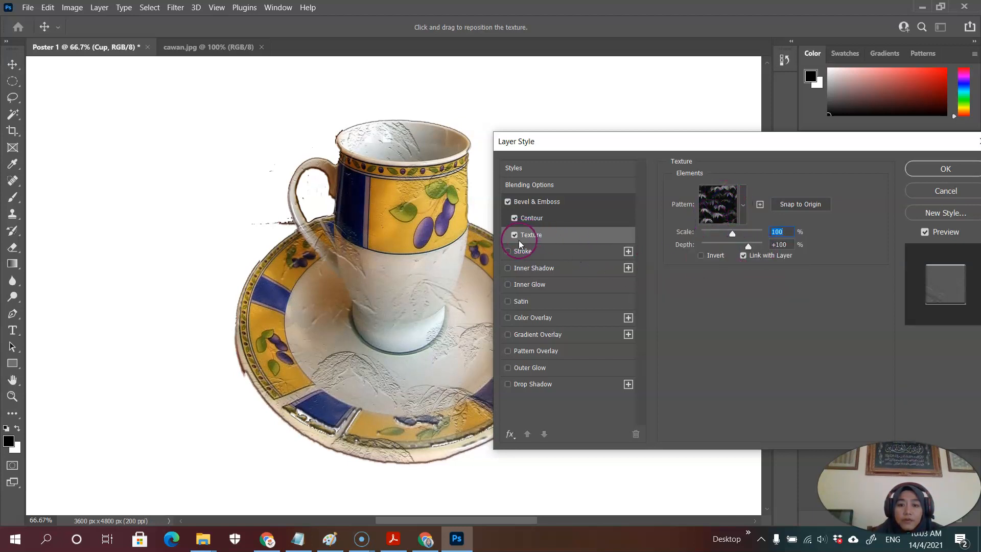
Try a Stroke on the cup with and without the texture, leaving Stroke and Contour off and Texture on.
left_click(524, 253)
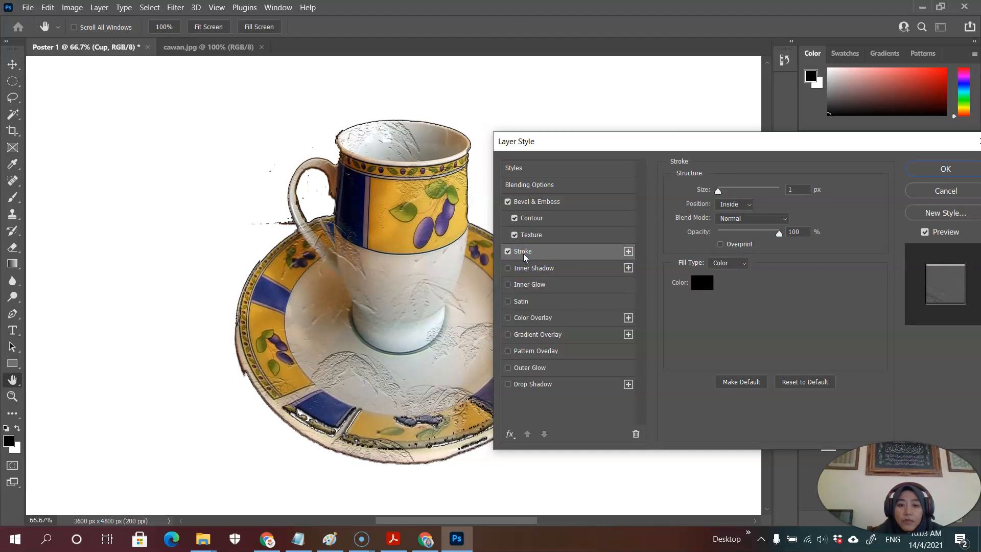
left_click(515, 219)
left_click(508, 252)
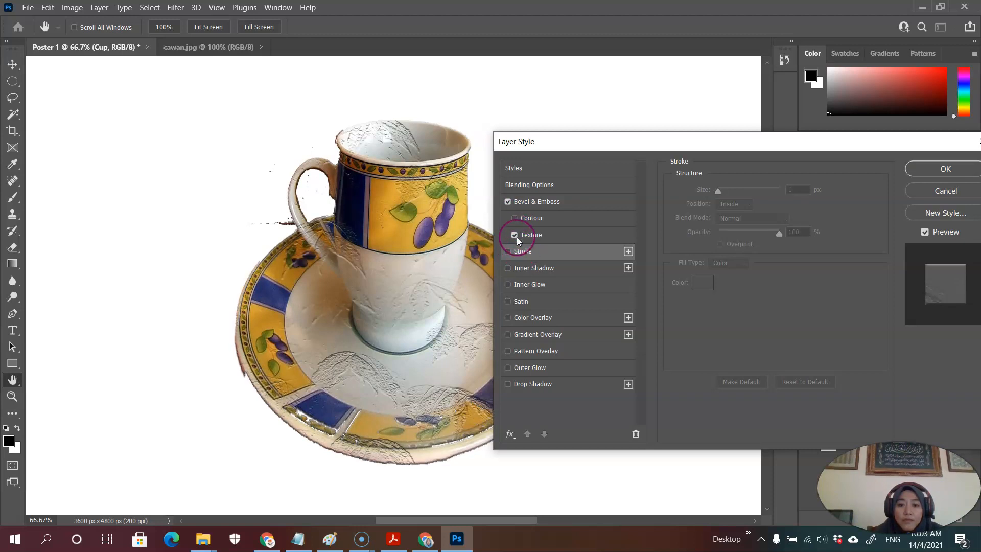
left_click(516, 236)
left_click(508, 251)
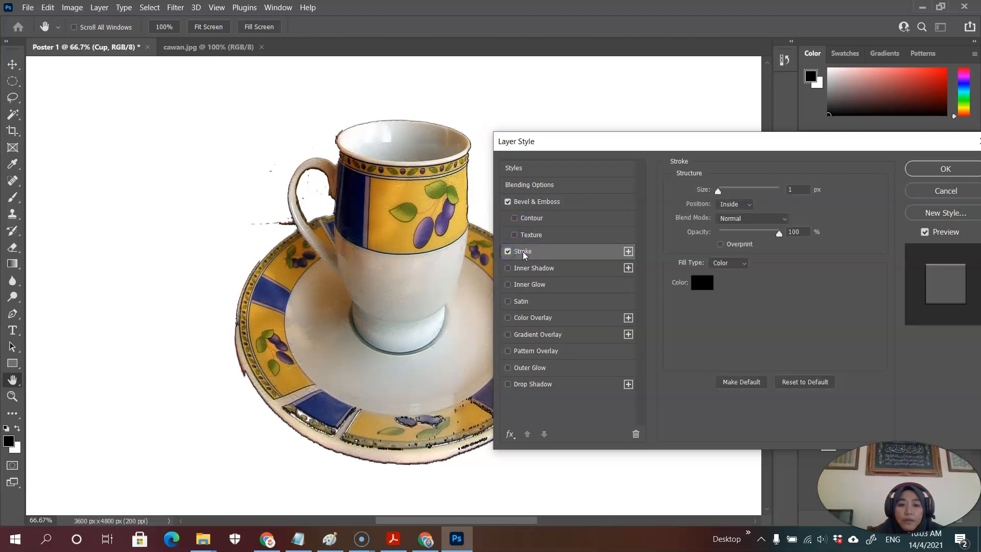
left_click(508, 251)
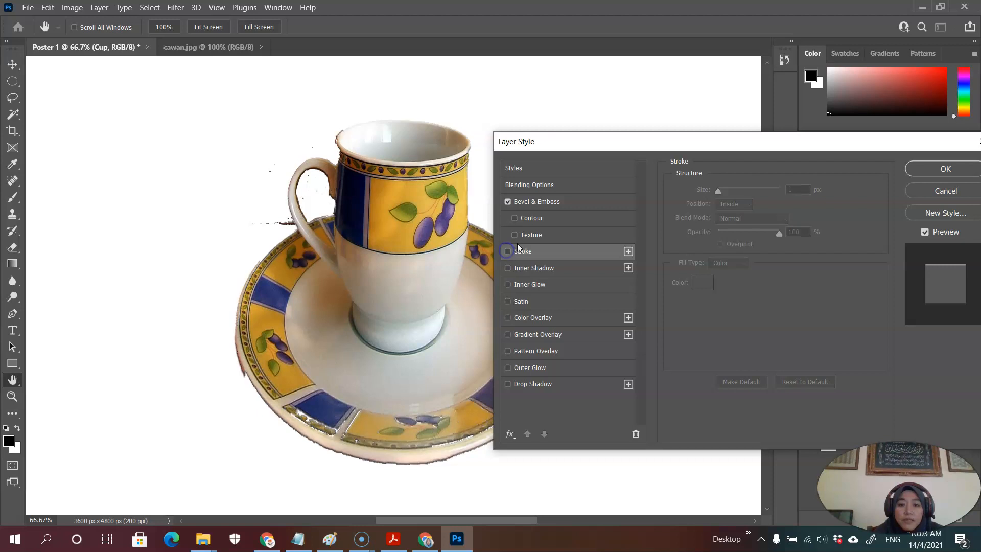
left_click(530, 238)
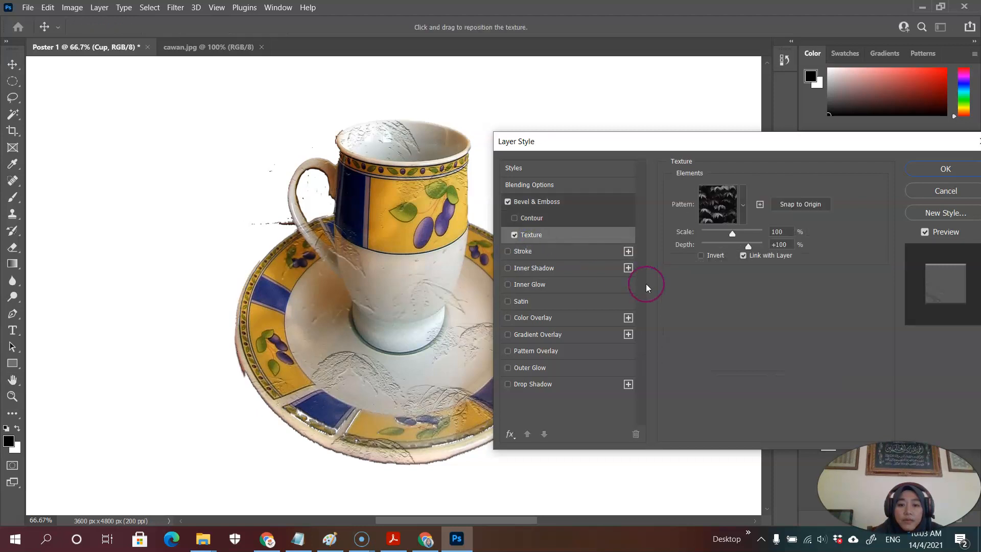
Try the Inner Glow and Inner Shadow effects on the cup and switch both off again.
left_click(536, 285)
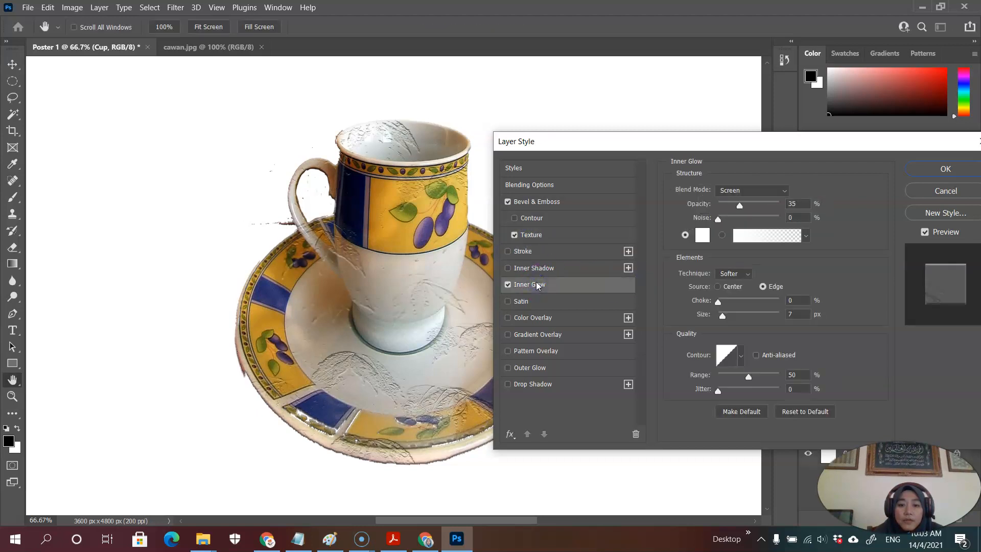
left_click(540, 272)
left_click(508, 285)
left_click(508, 268)
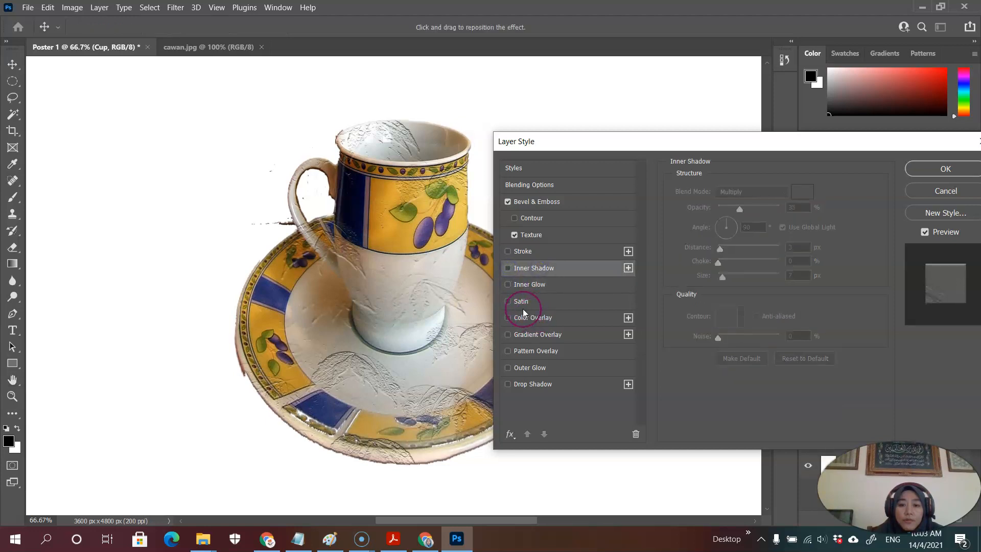
Try the Outer Glow effect on the cup, switch it off again and apply the layer style.
left_click(526, 368)
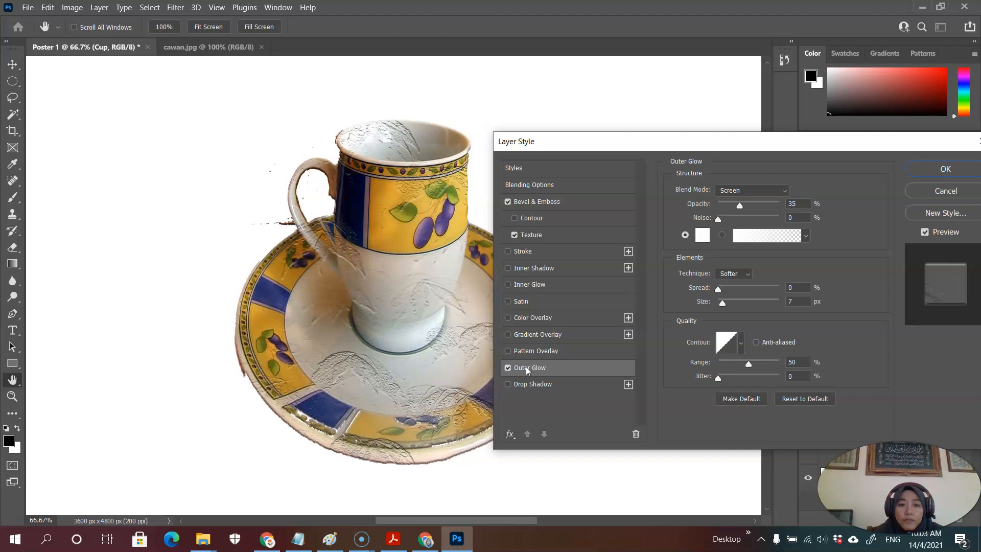
left_click(509, 368)
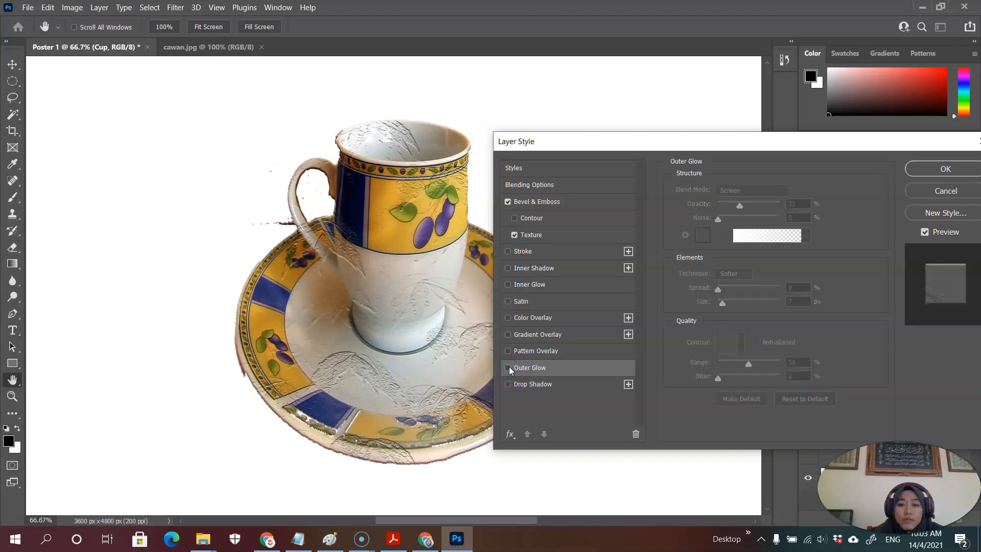
left_click(944, 172)
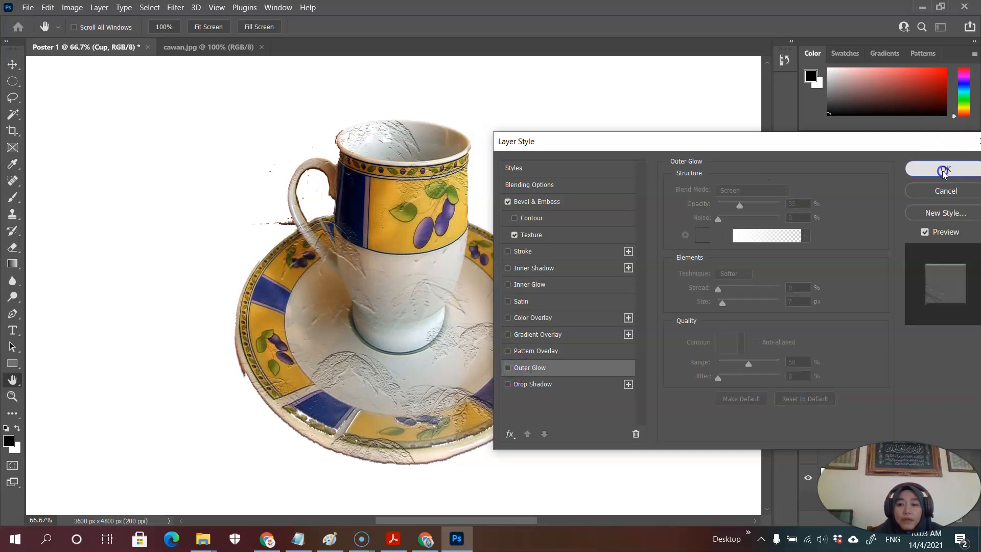
left_click(449, 174)
mouse_move(387, 215)
left_mouse_down()
mouse_move(369, 209)
mouse_move(386, 210)
left_mouse_up()
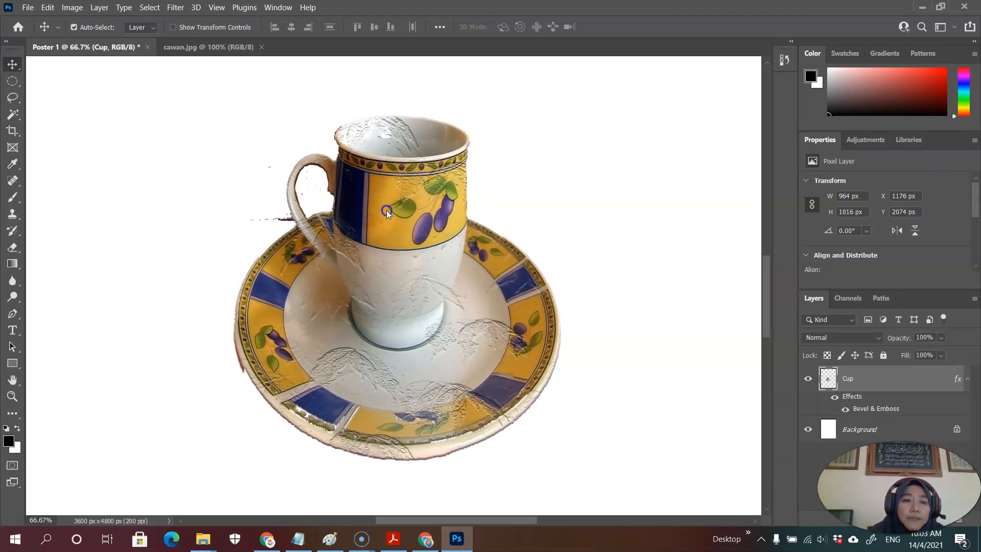
Open the Filter Gallery for the Cup layer and preview the Colored Pencil filter from the Artistic group.
left_click(174, 7)
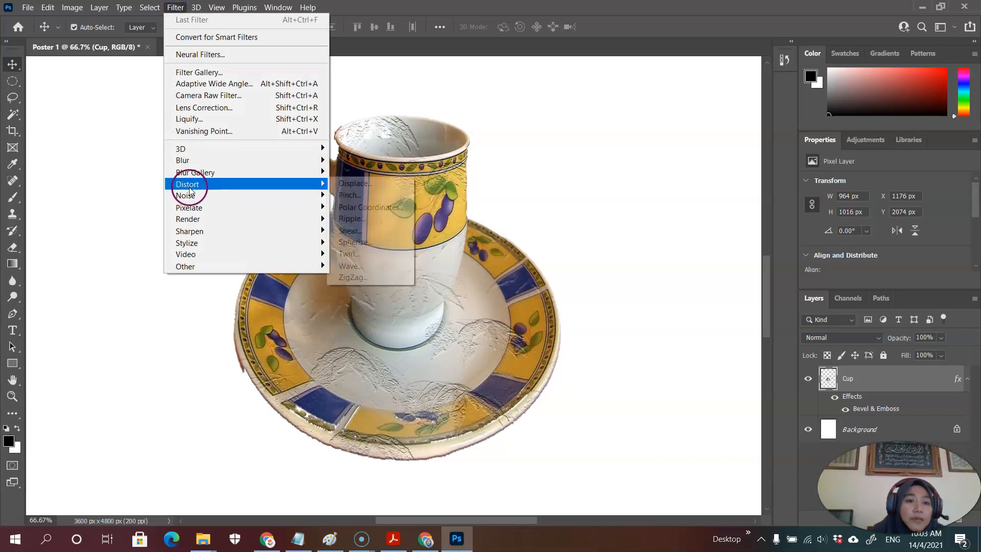
left_click(223, 74)
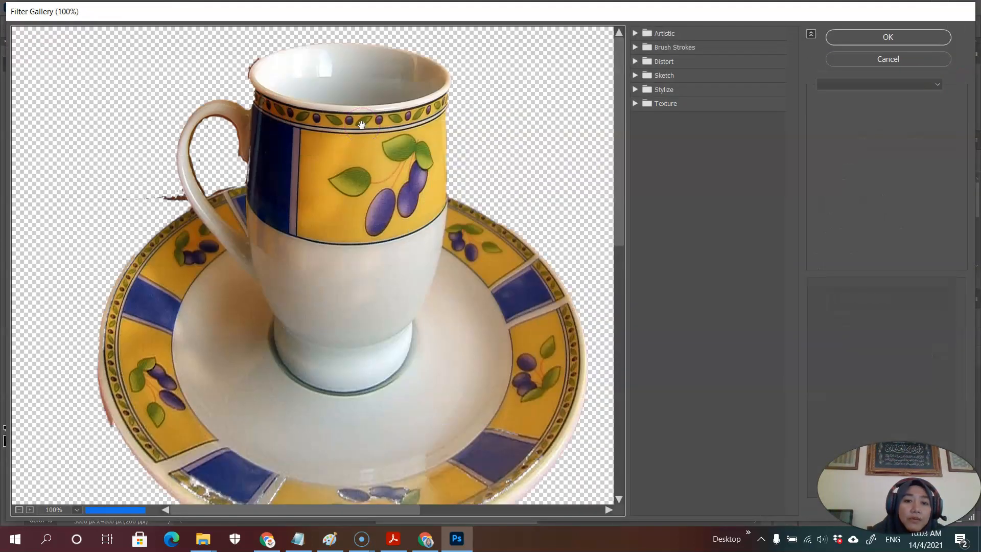
left_click(636, 33)
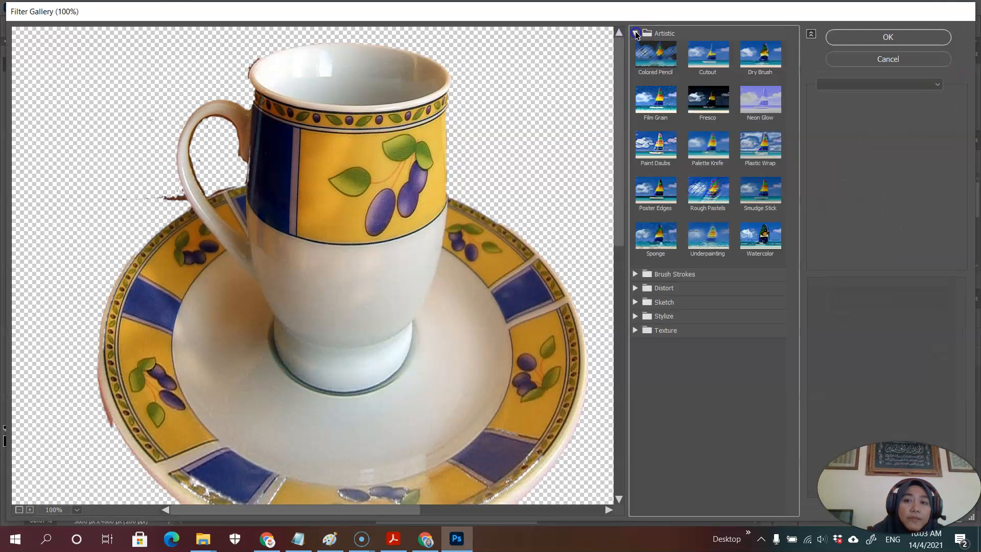
left_click(657, 53)
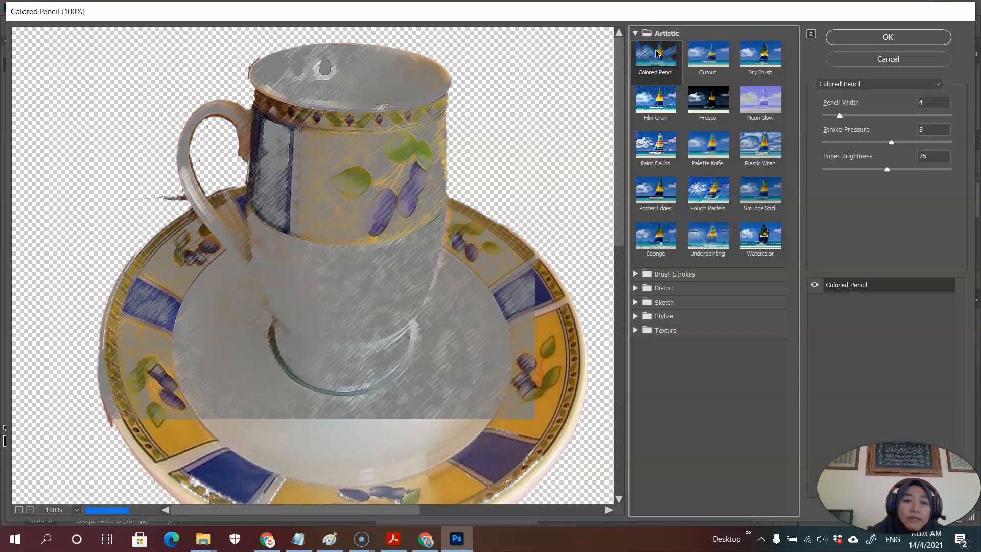
left_click(634, 34)
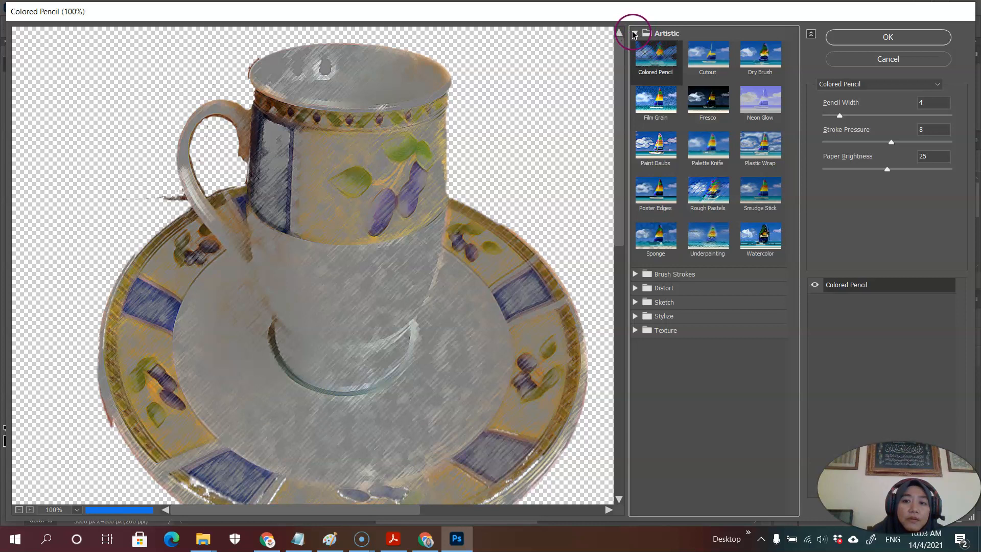
left_click(635, 34)
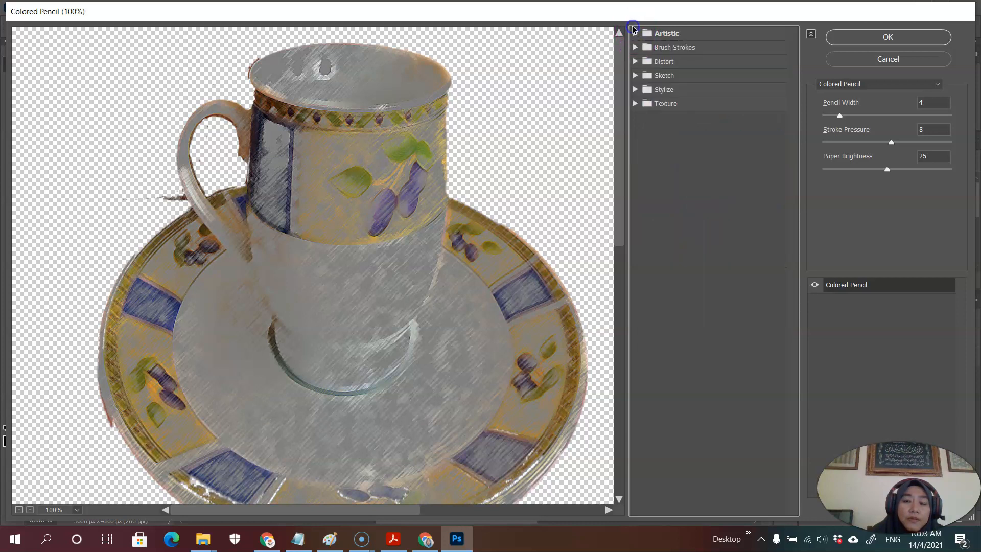
Preview Accented Edges from the Brush Strokes group, choose Angled Strokes instead and apply it to the cup.
left_click(635, 275)
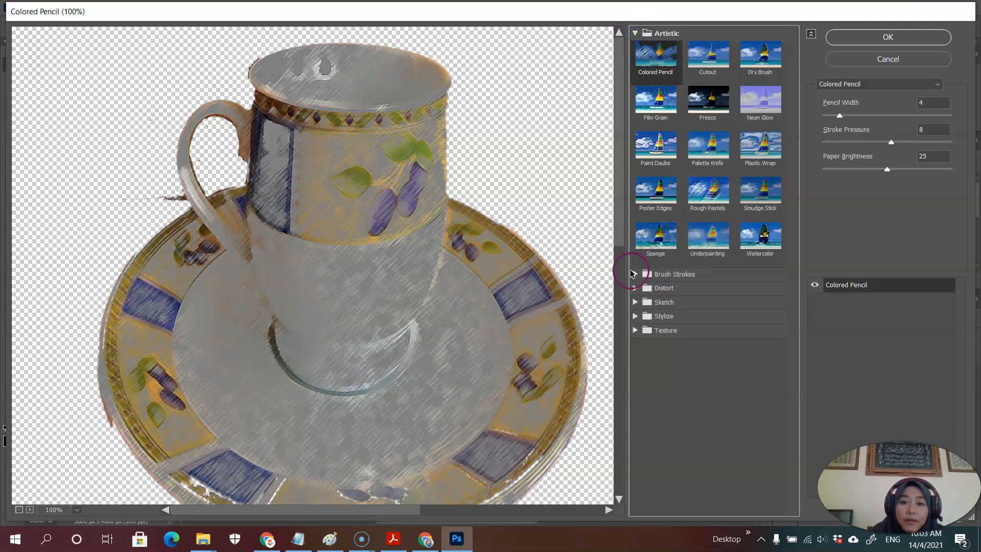
left_click(664, 287)
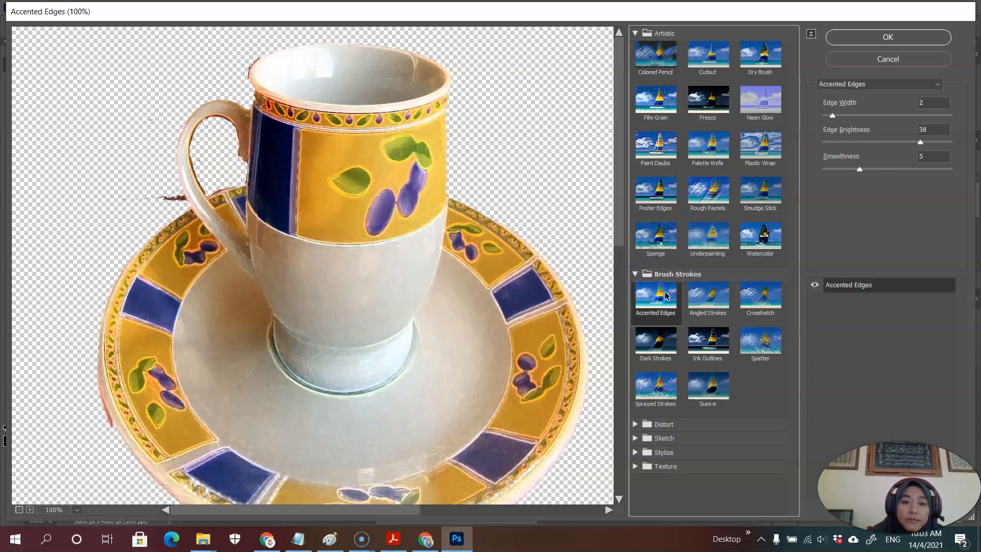
left_click(708, 299)
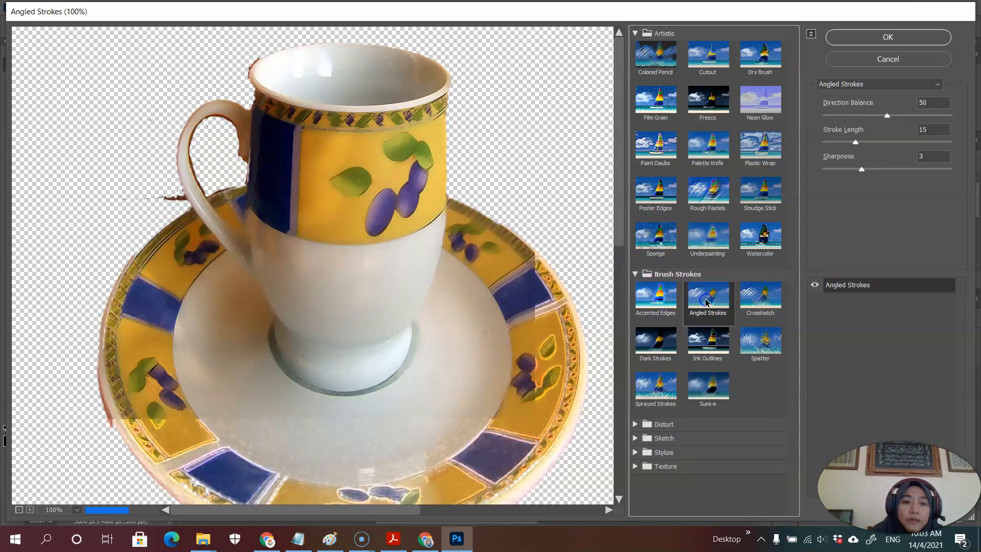
left_click(690, 332)
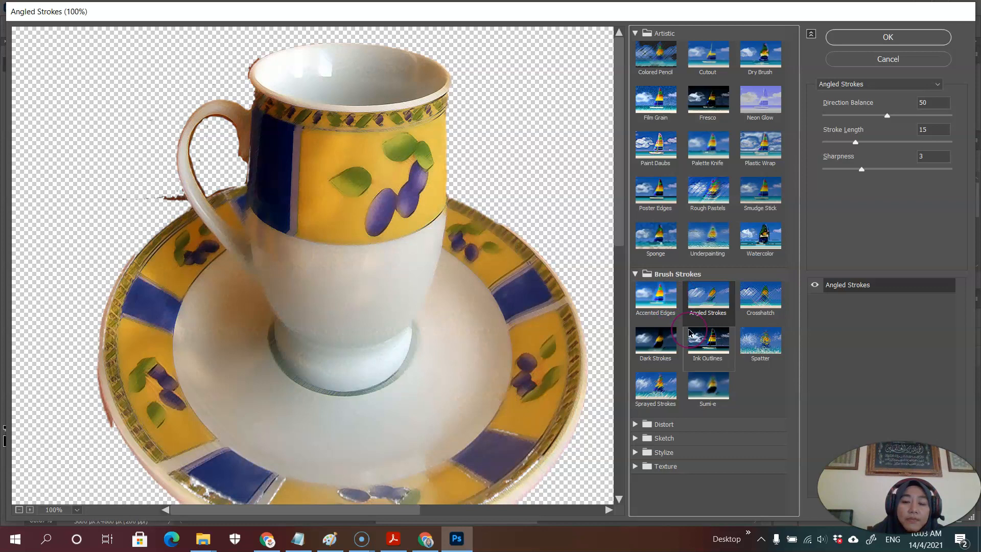
left_click(888, 37)
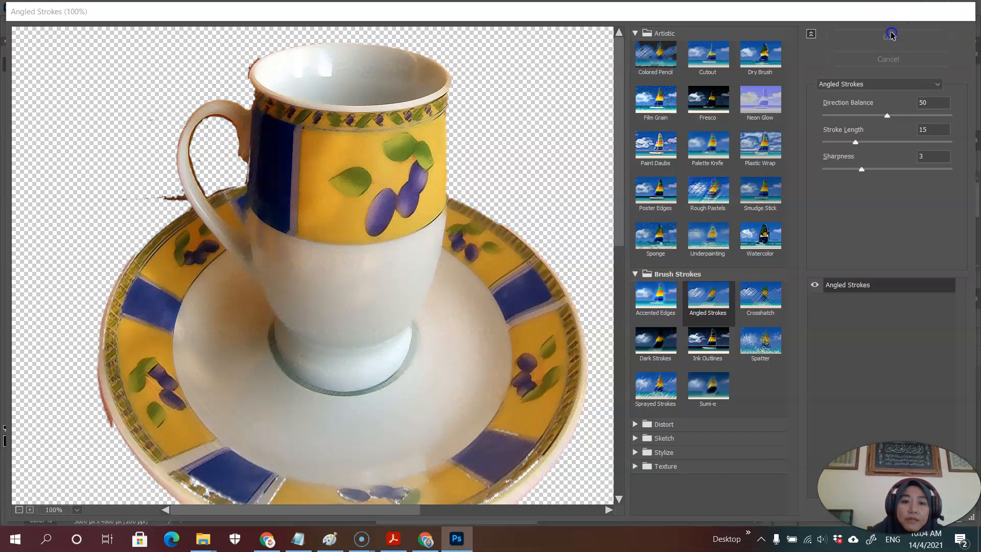
Move the cup up and to the left on the canvas, to about X 903 px and Y 2015 px.
left_click(639, 238)
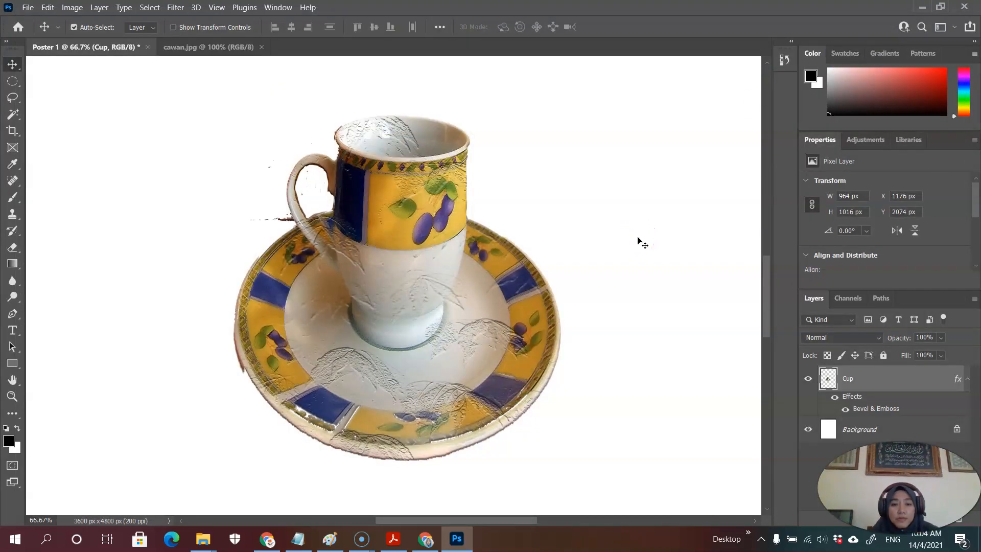
left_click_drag(422, 229, 387, 211)
left_click_drag(331, 206, 298, 208)
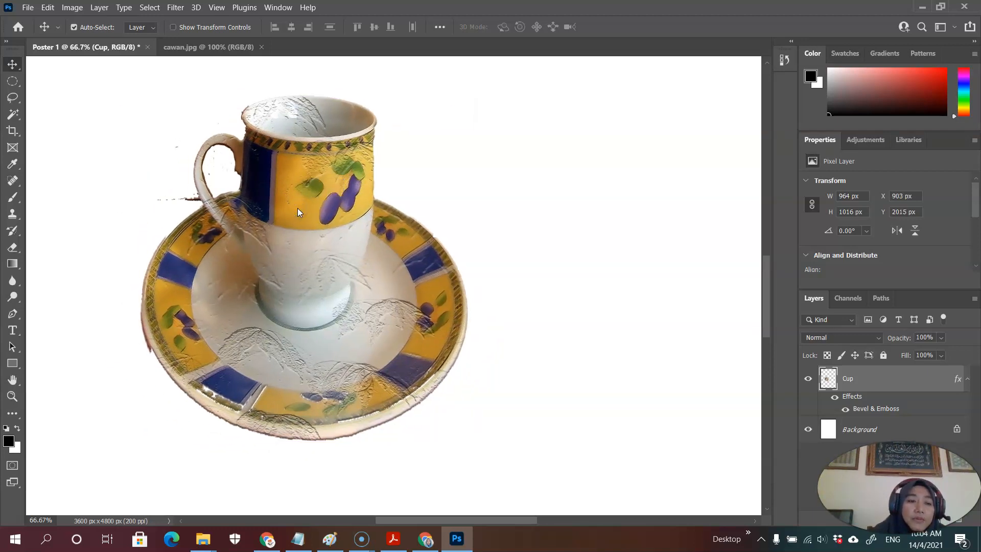
Save the document on the computer as Poster 1 in Photoshop format, in the Lab Tutorial folder, with layers kept.
left_click(28, 8)
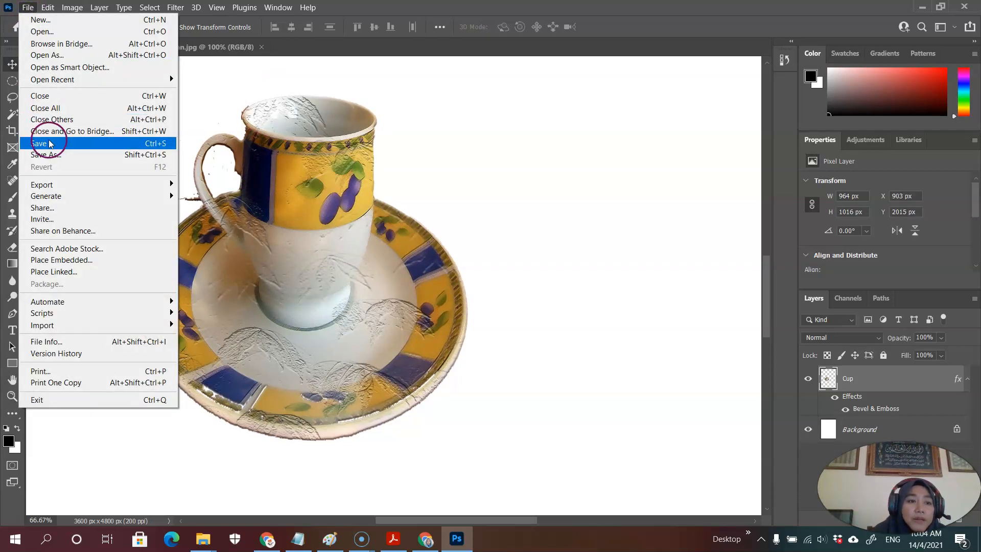
left_click(51, 156)
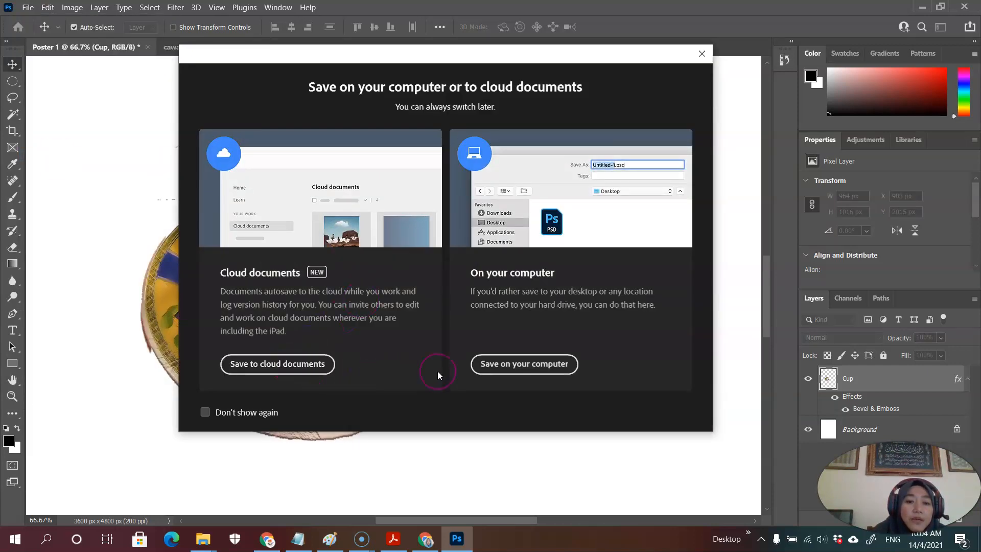
left_click(510, 364)
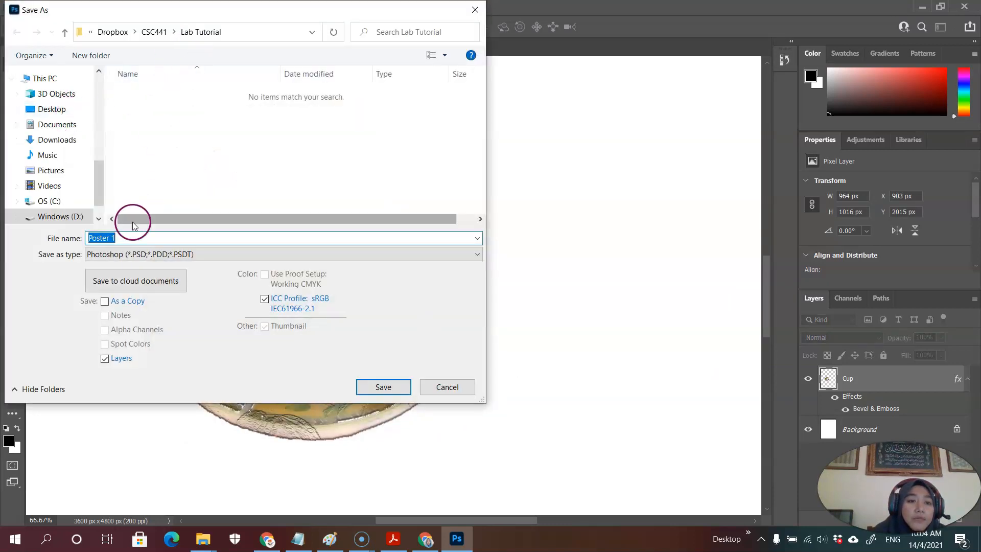
left_click(223, 254)
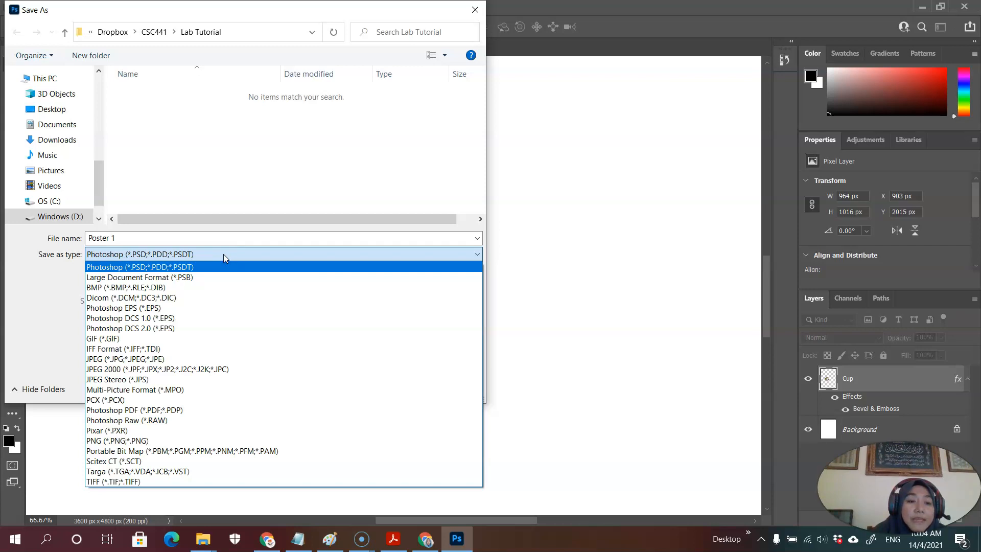
left_click_drag(224, 256, 203, 256)
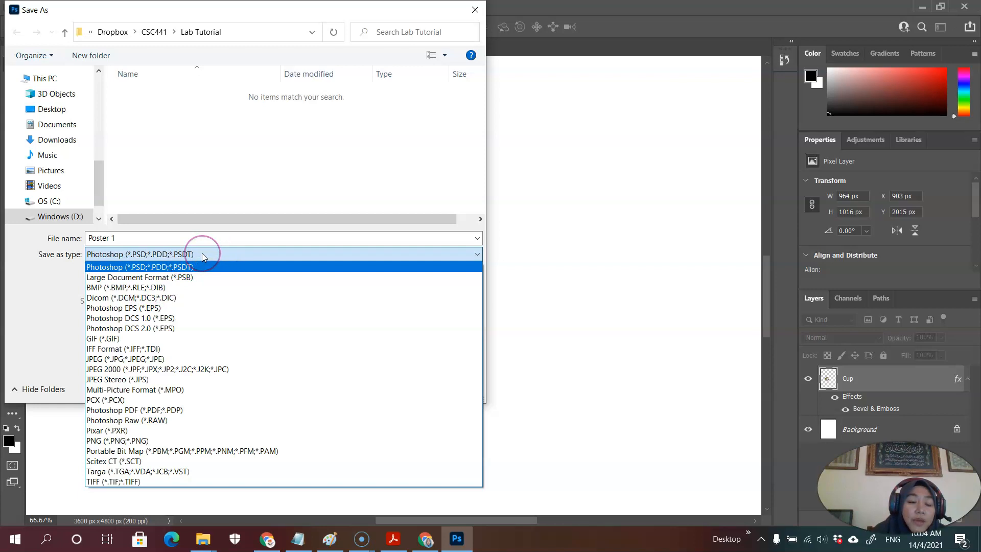
left_click_drag(202, 253, 144, 289)
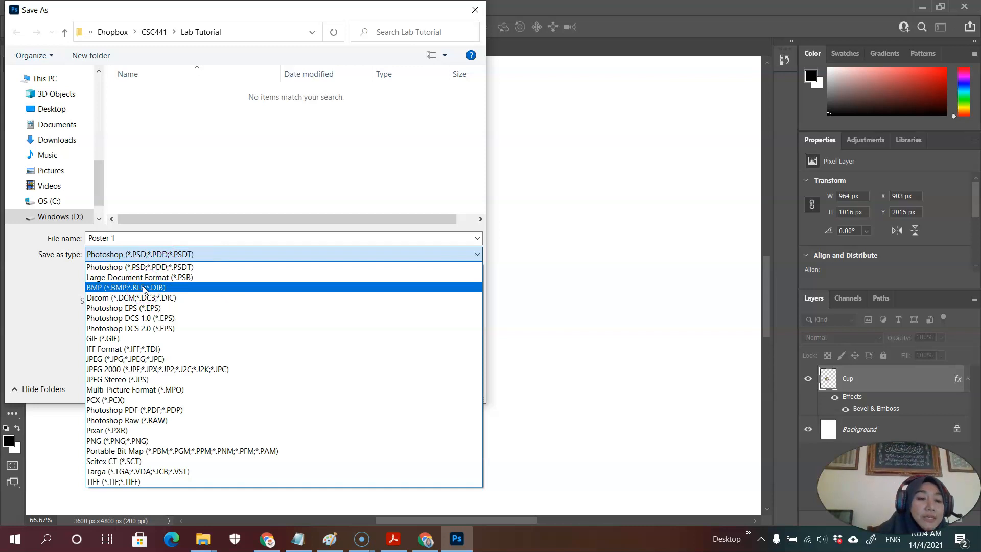
left_click_drag(144, 290, 188, 256)
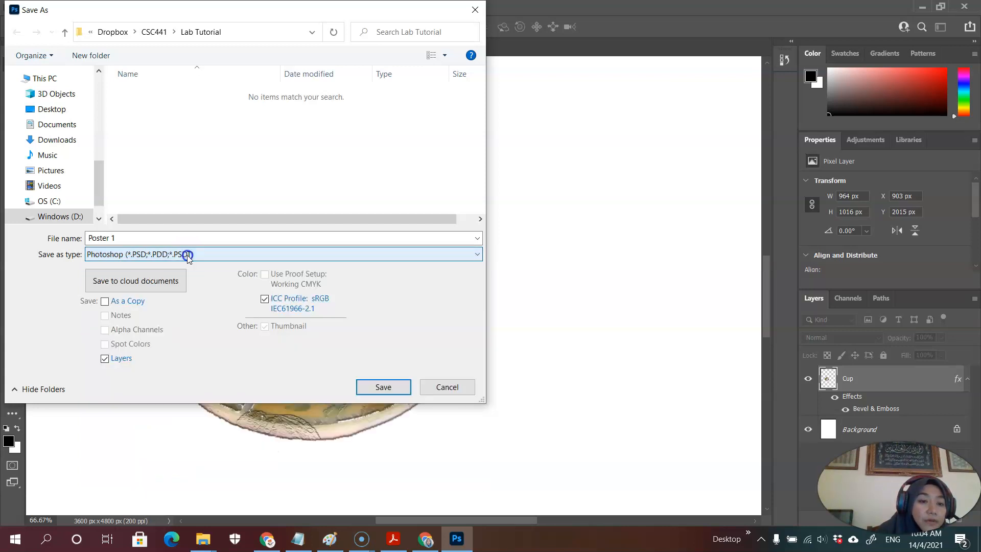
left_click(394, 387)
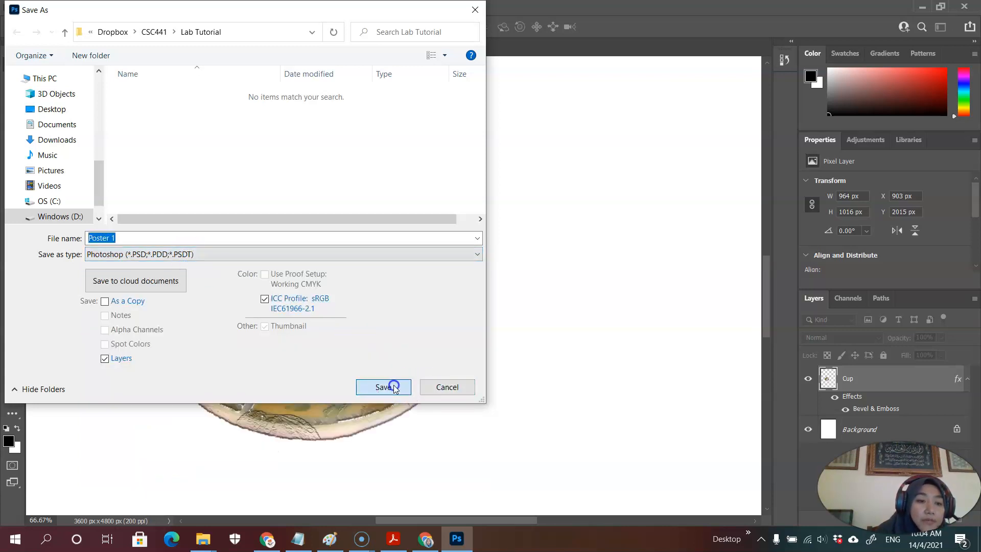
left_click(616, 147)
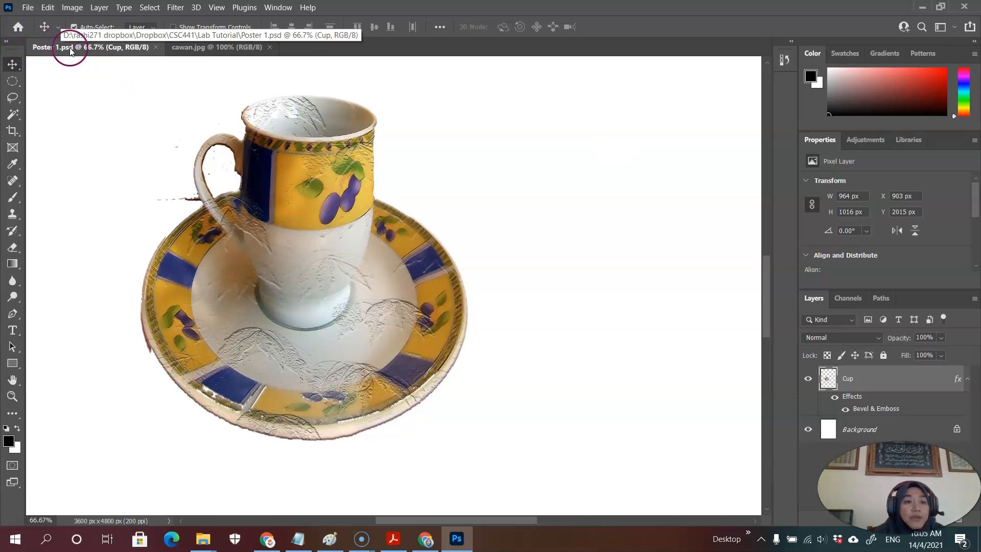
Move the cup about 60 px to the right, to about X 963 px.
left_click_drag(336, 201, 357, 202)
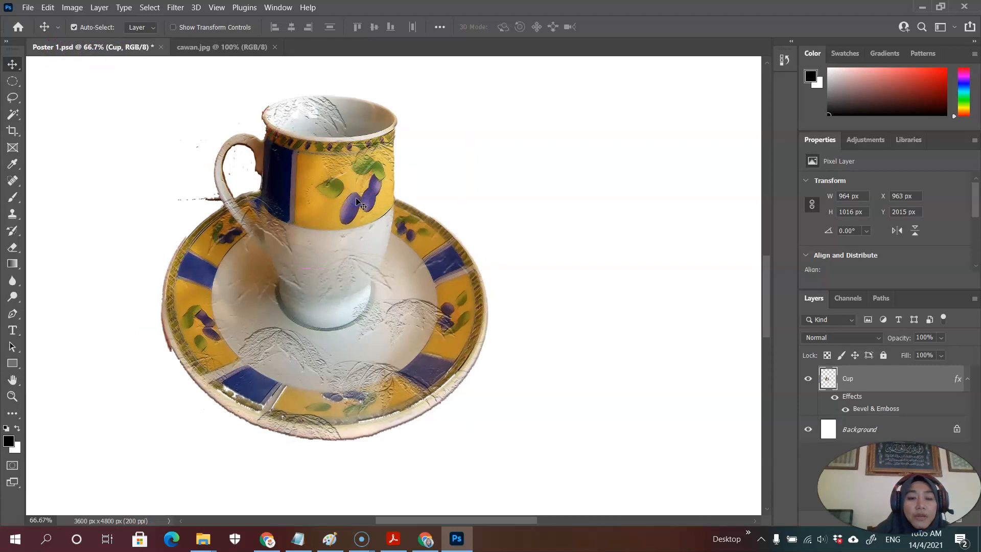